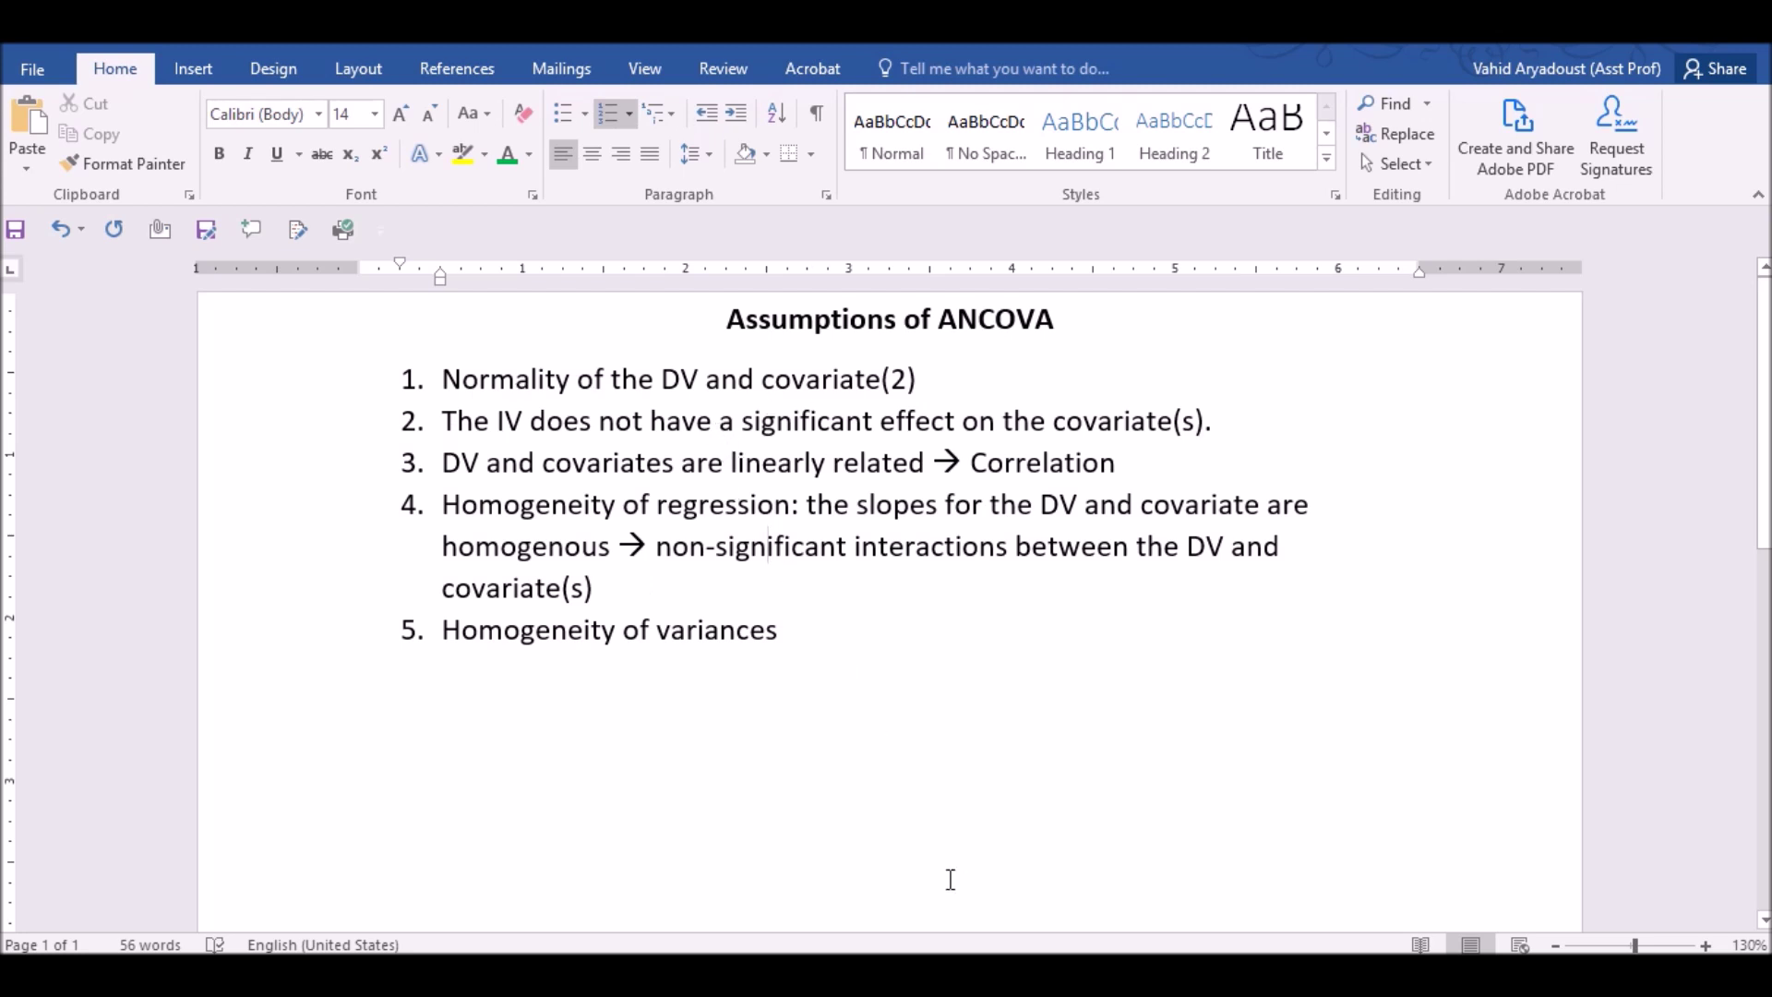
Step: Switch from the Word ANCOVA checklist to the SPSS data file with TestScore, Gender and Strategy
{"action": "left_click", "coordinate": [738, 881]}
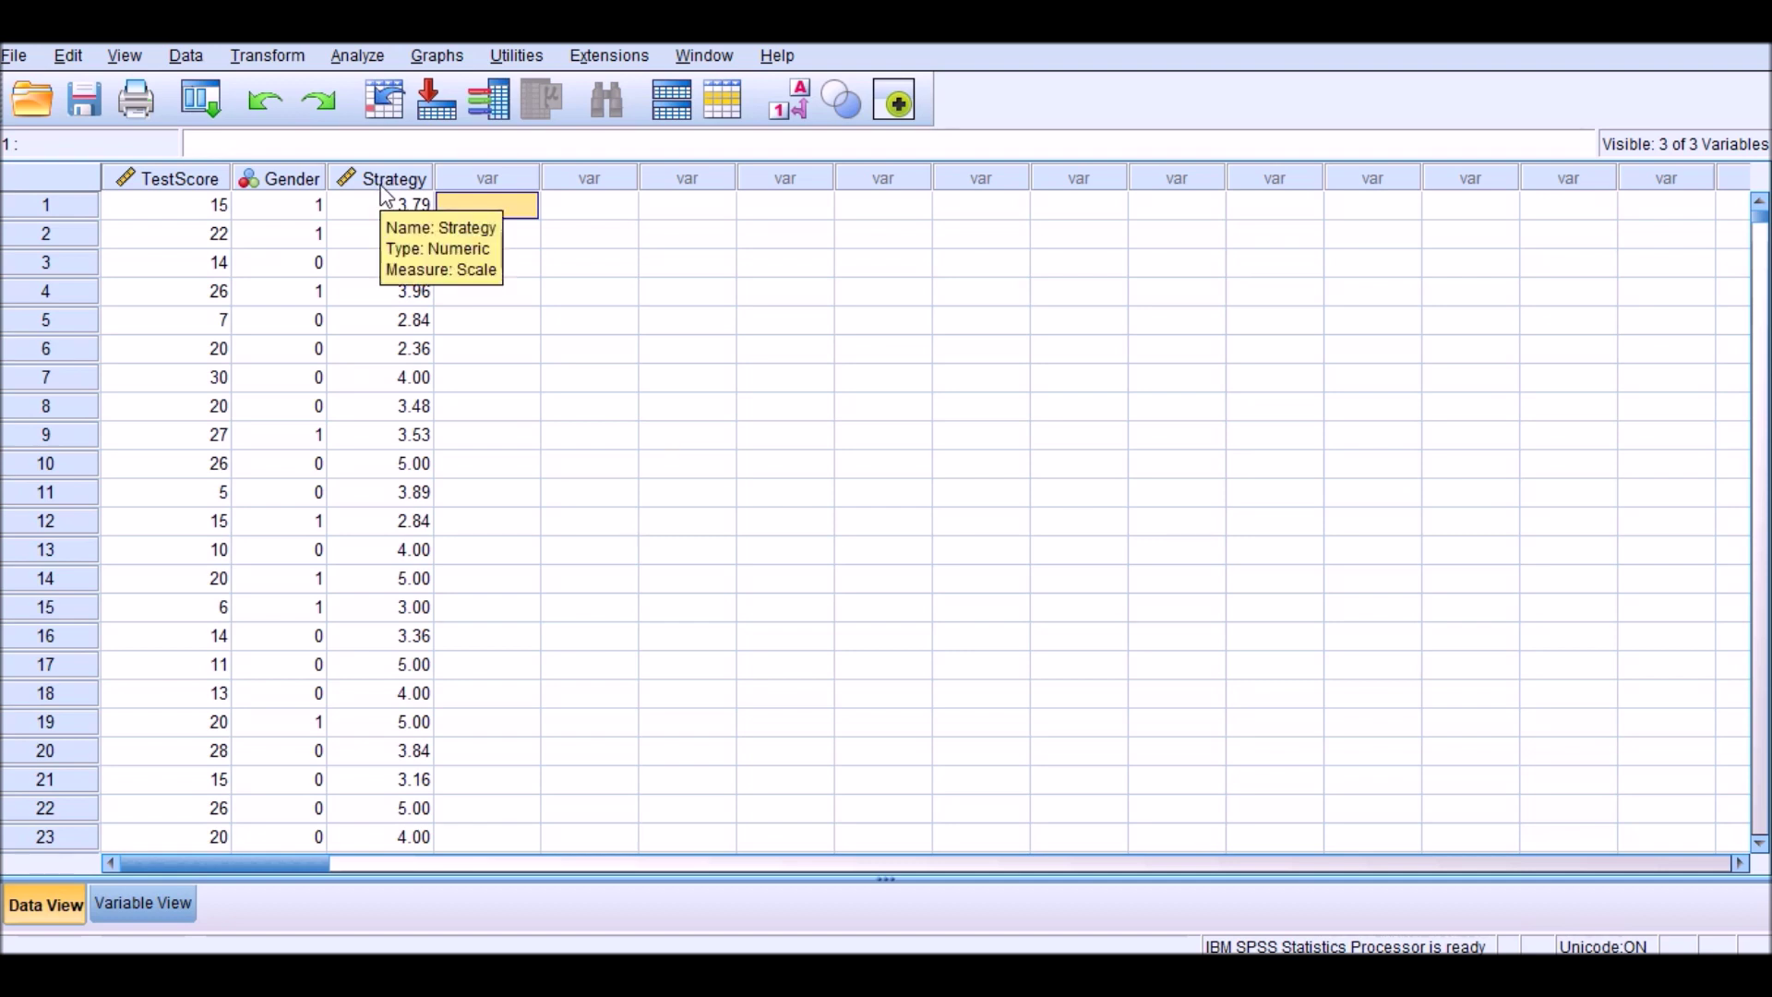
{"action": "left_click", "coordinate": [280, 179]}
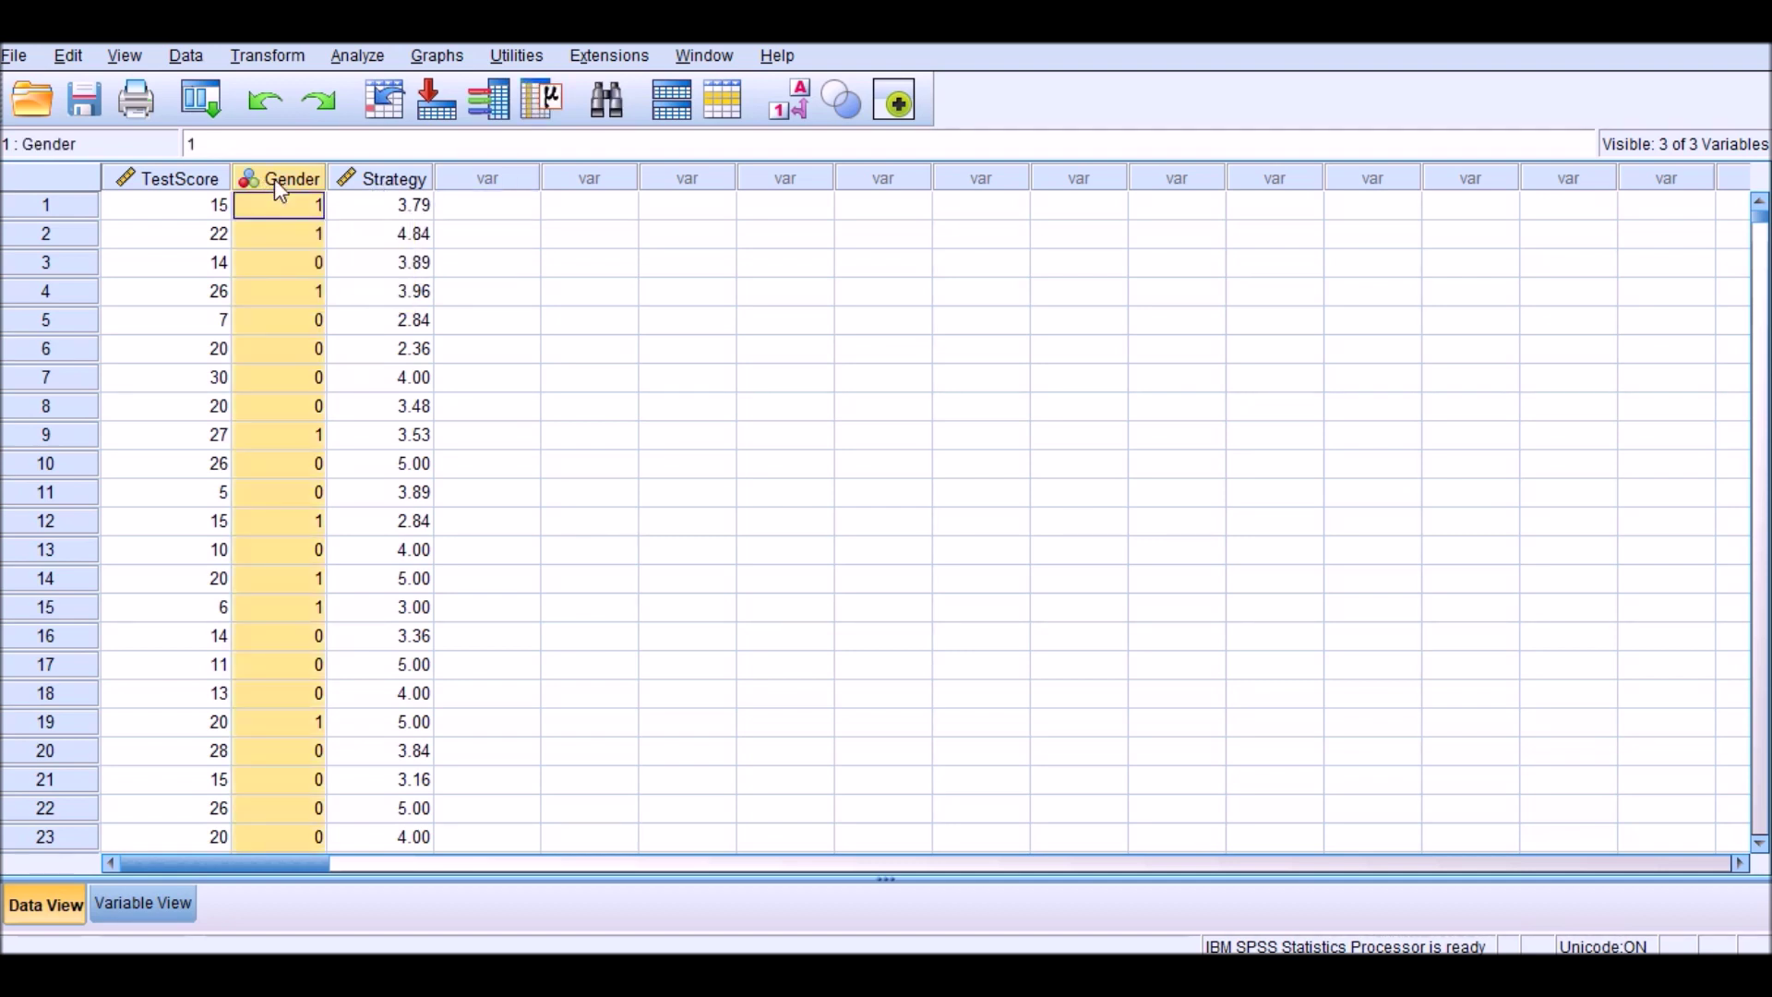
{"action": "left_click", "coordinate": [163, 188]}
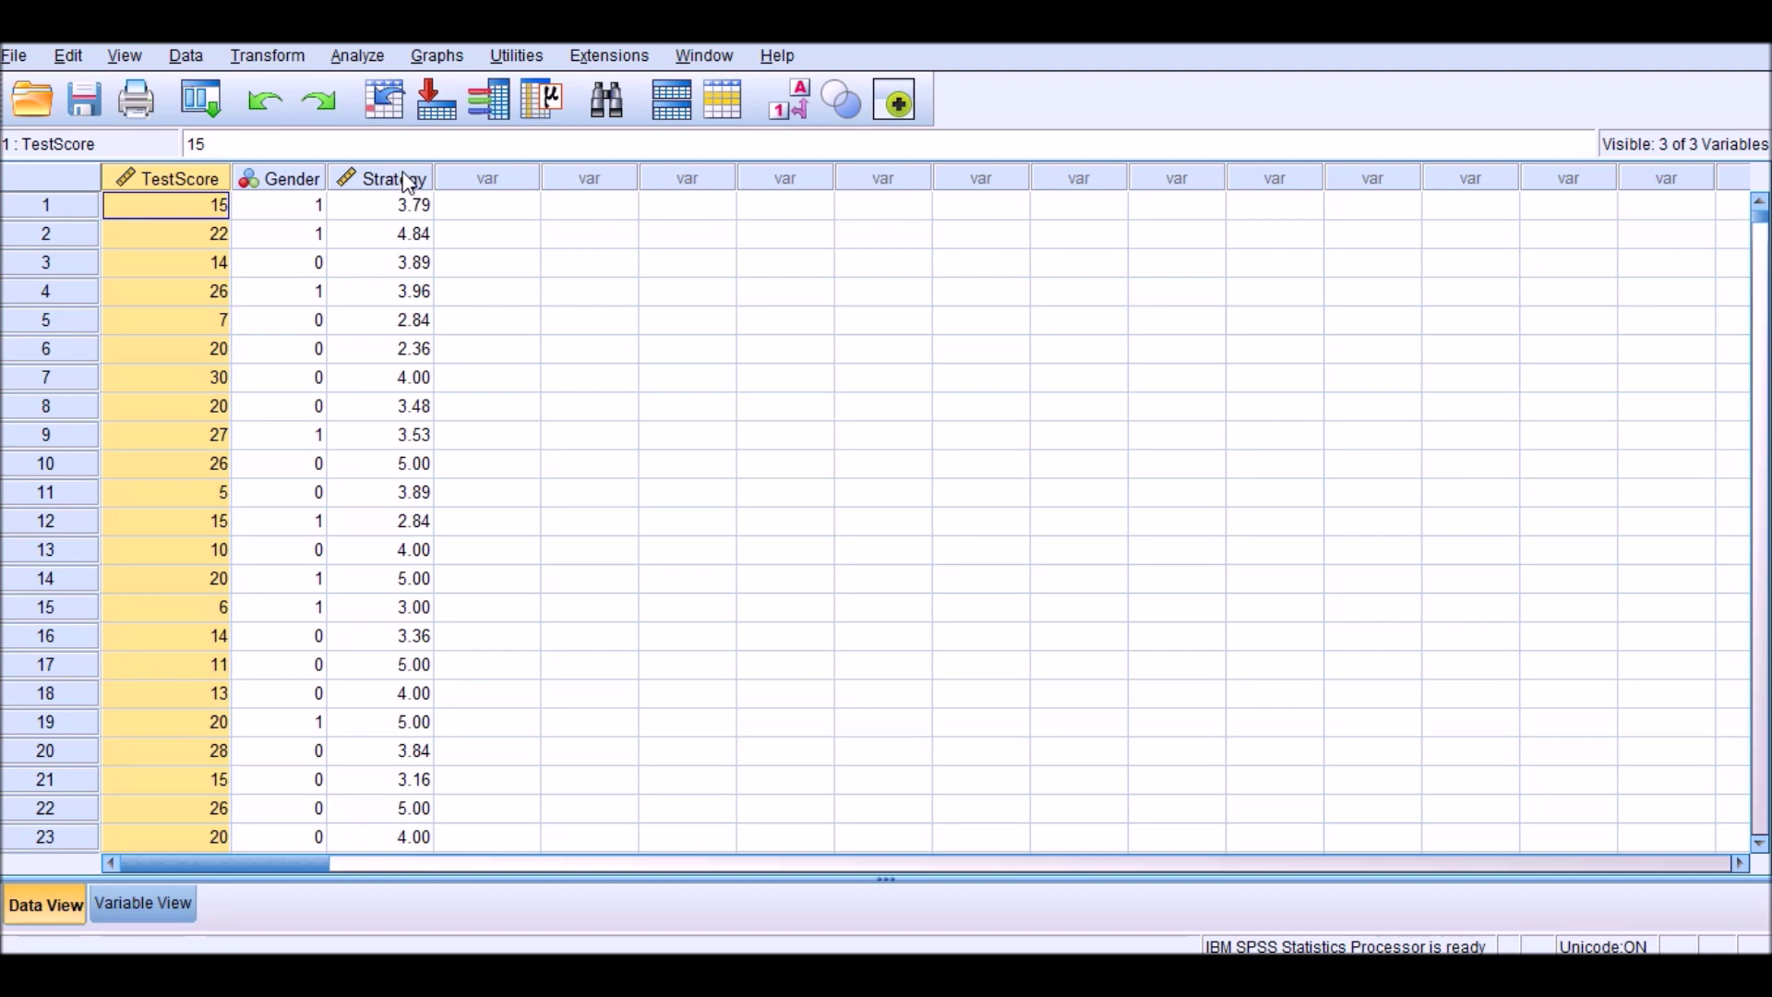
{"action": "mouse_move", "coordinate": [412, 184]}
{"action": "left_click", "coordinate": [399, 180]}
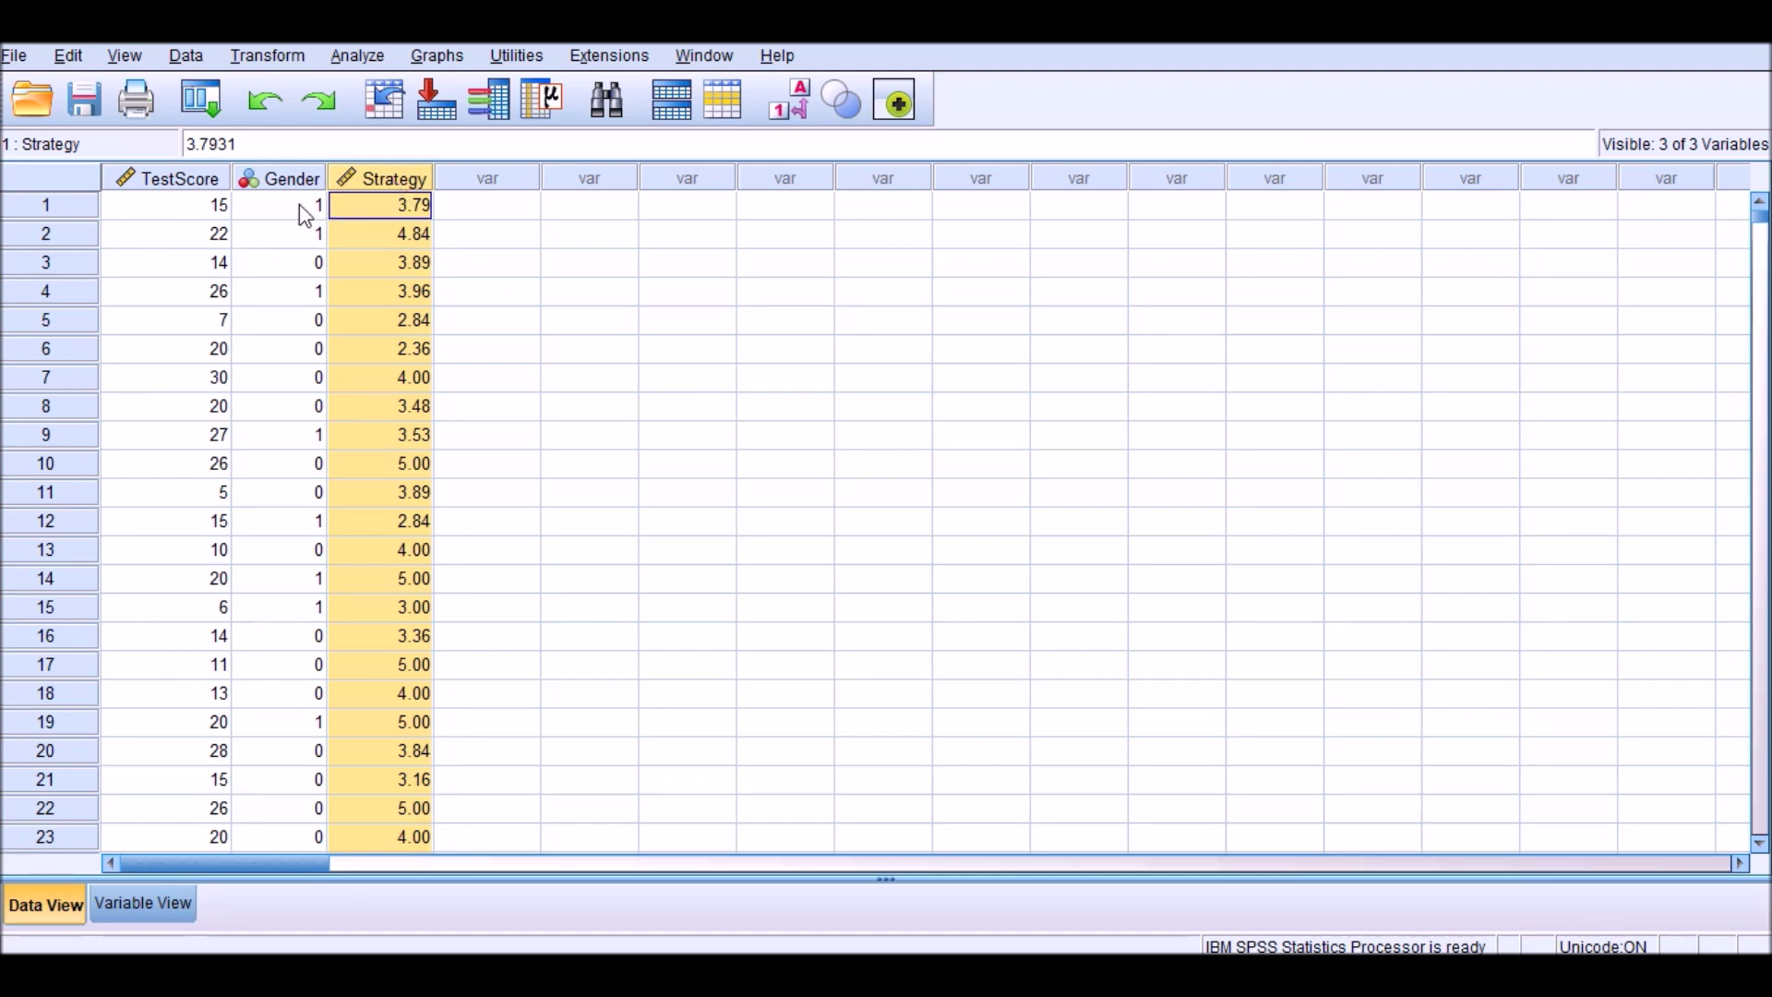
{"action": "left_click", "coordinate": [281, 181]}
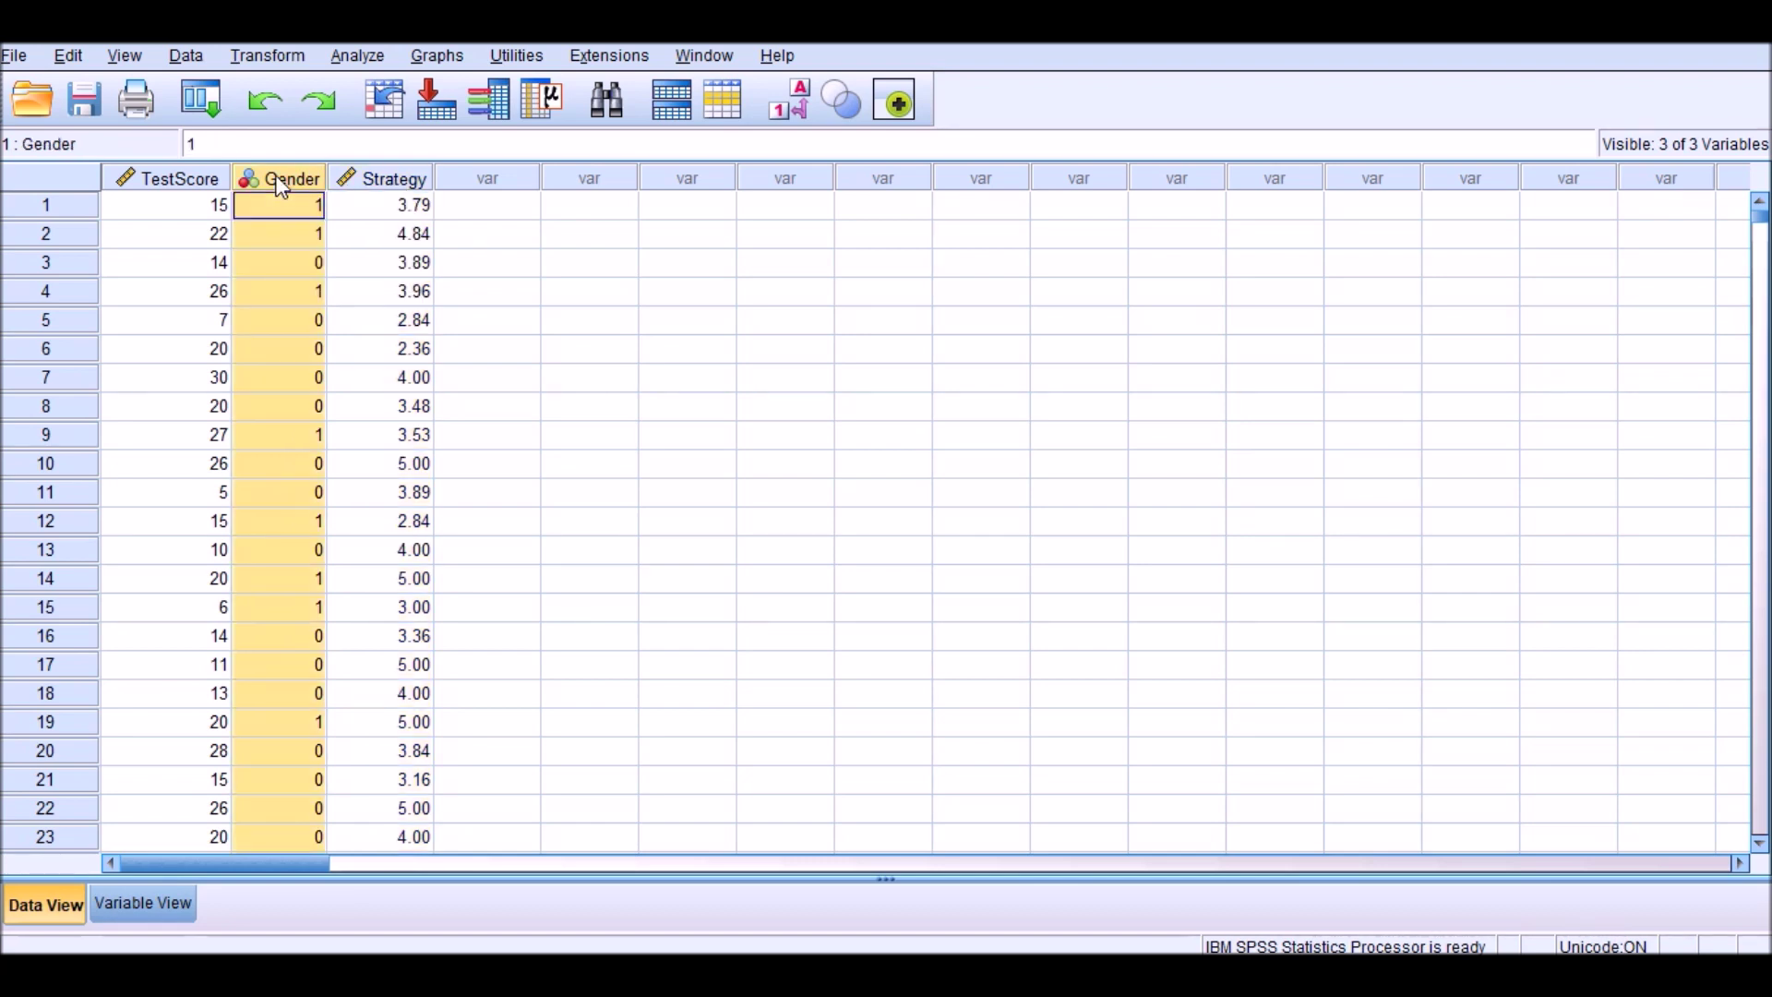
{"action": "left_click", "coordinate": [174, 178]}
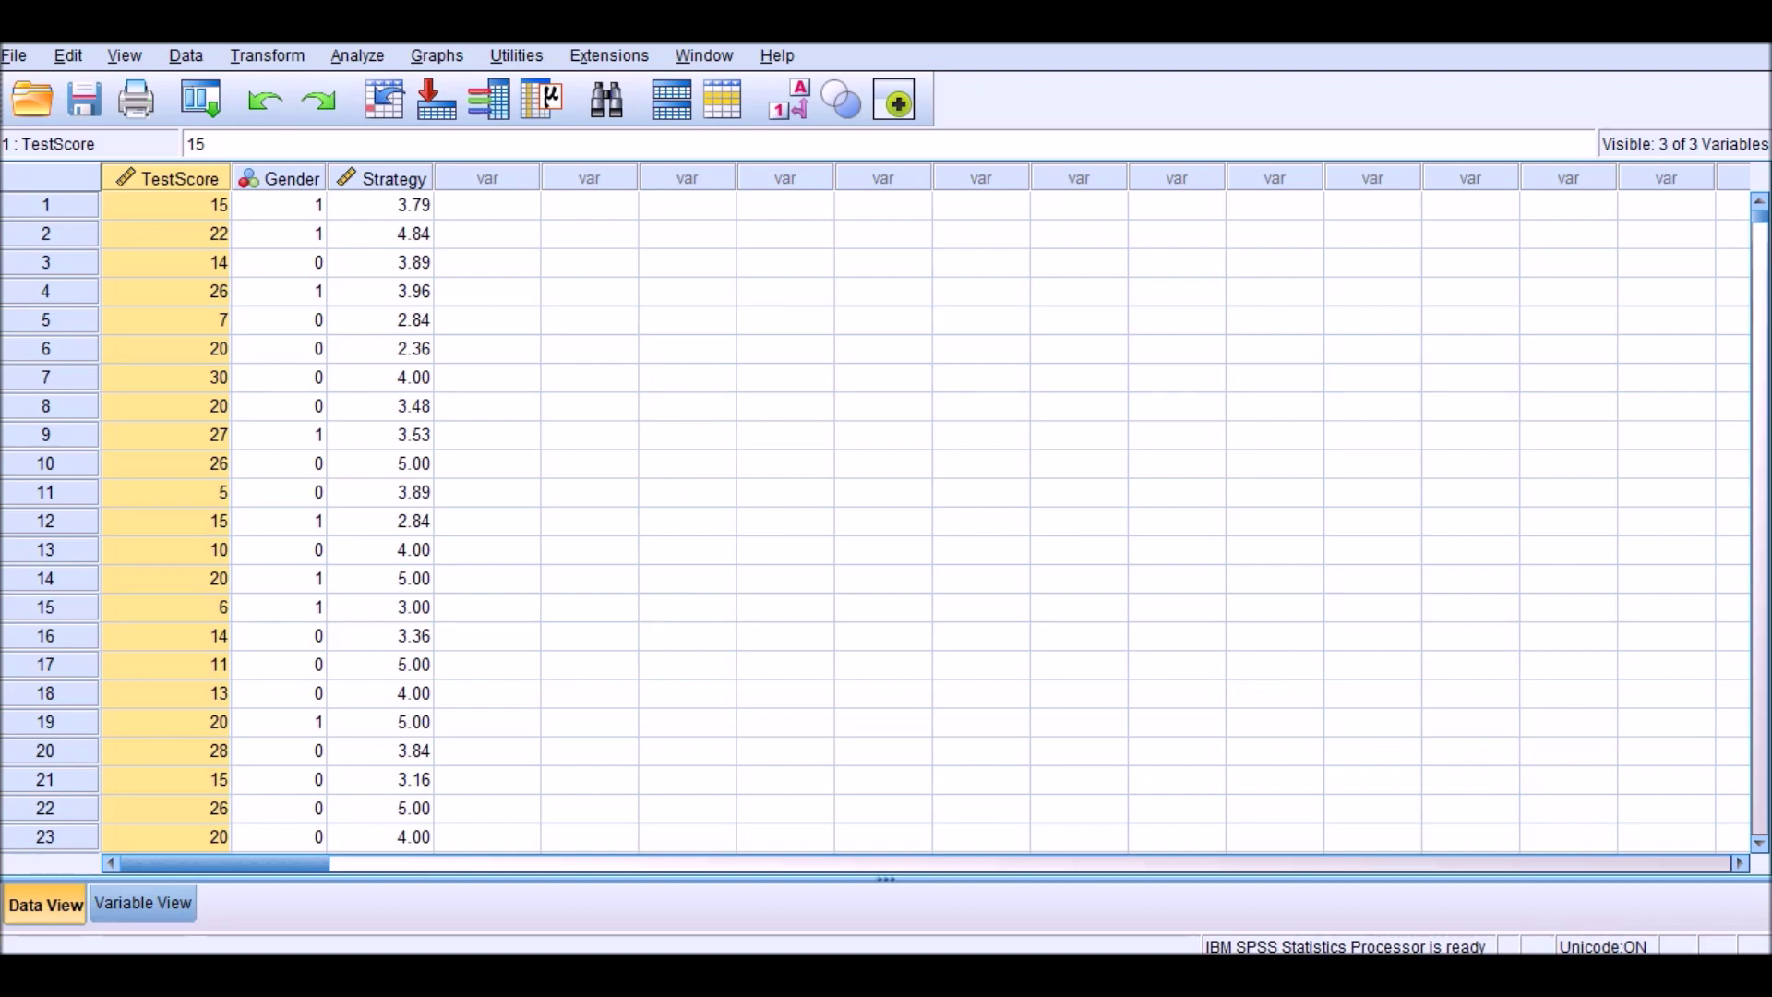
Step: Add TestScore and Strategy as variables in the Descriptives dialog
{"action": "key", "text": "alt+Tab"}
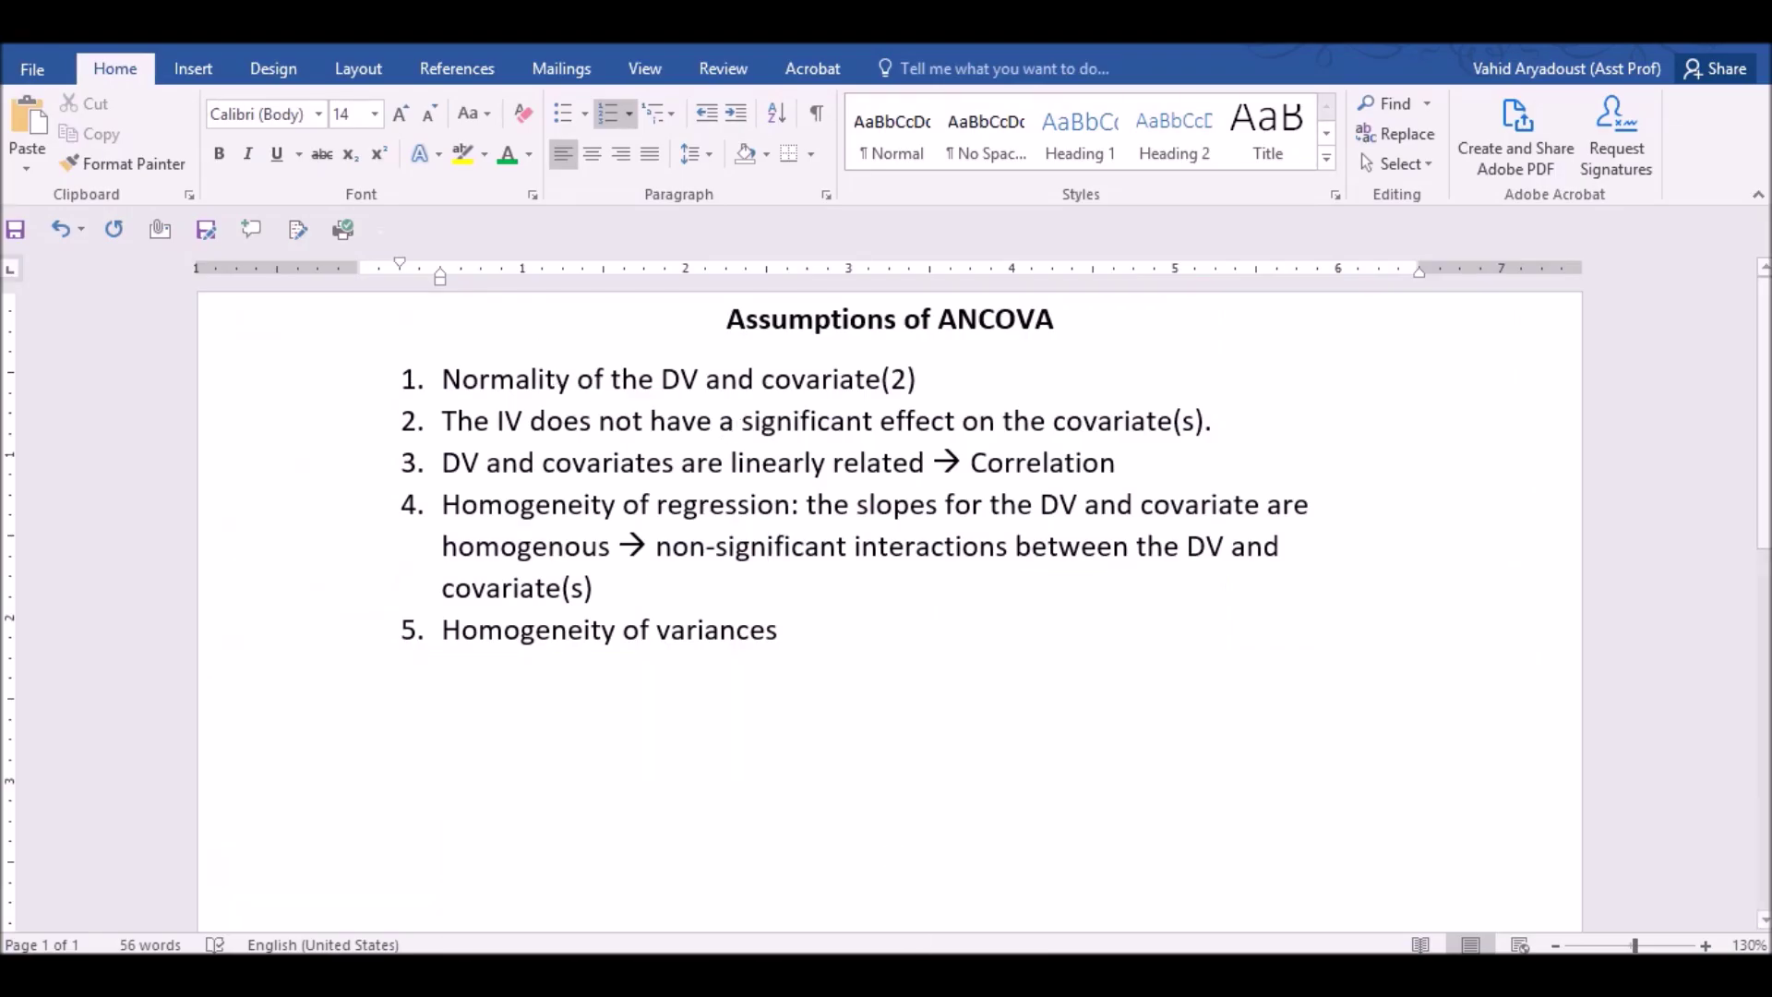
{"action": "key", "text": "alt+Tab"}
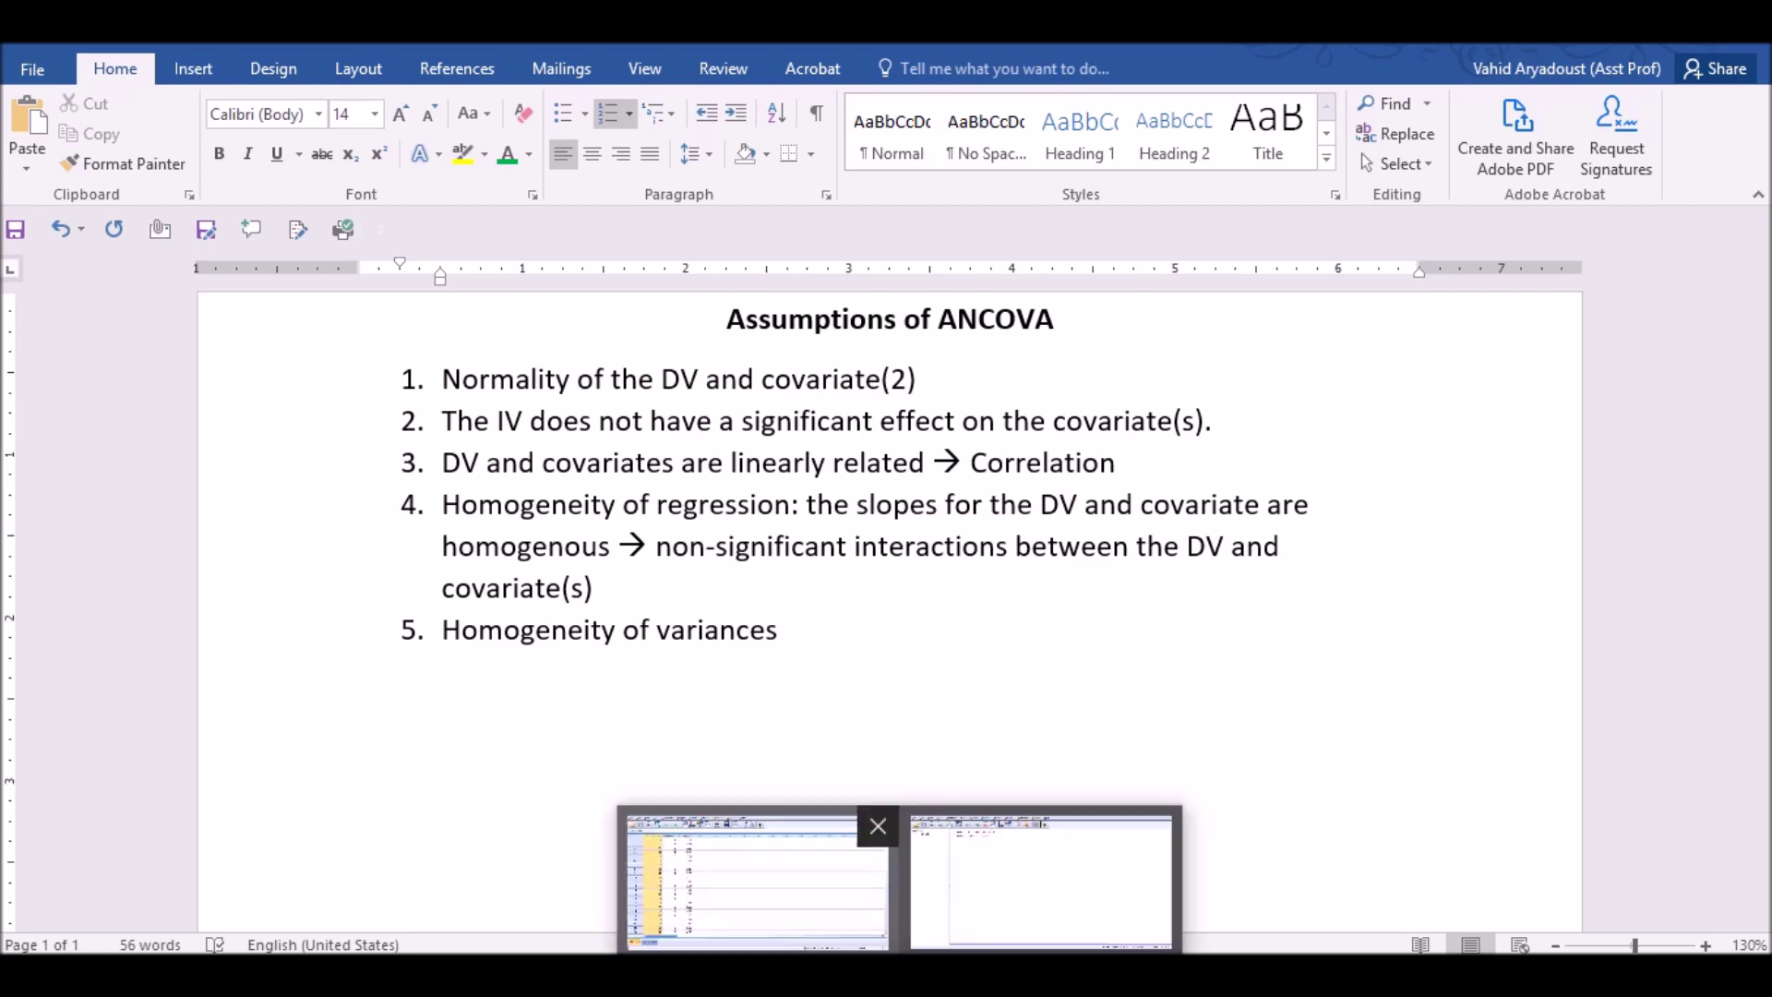
{"action": "left_click", "coordinate": [373, 54]}
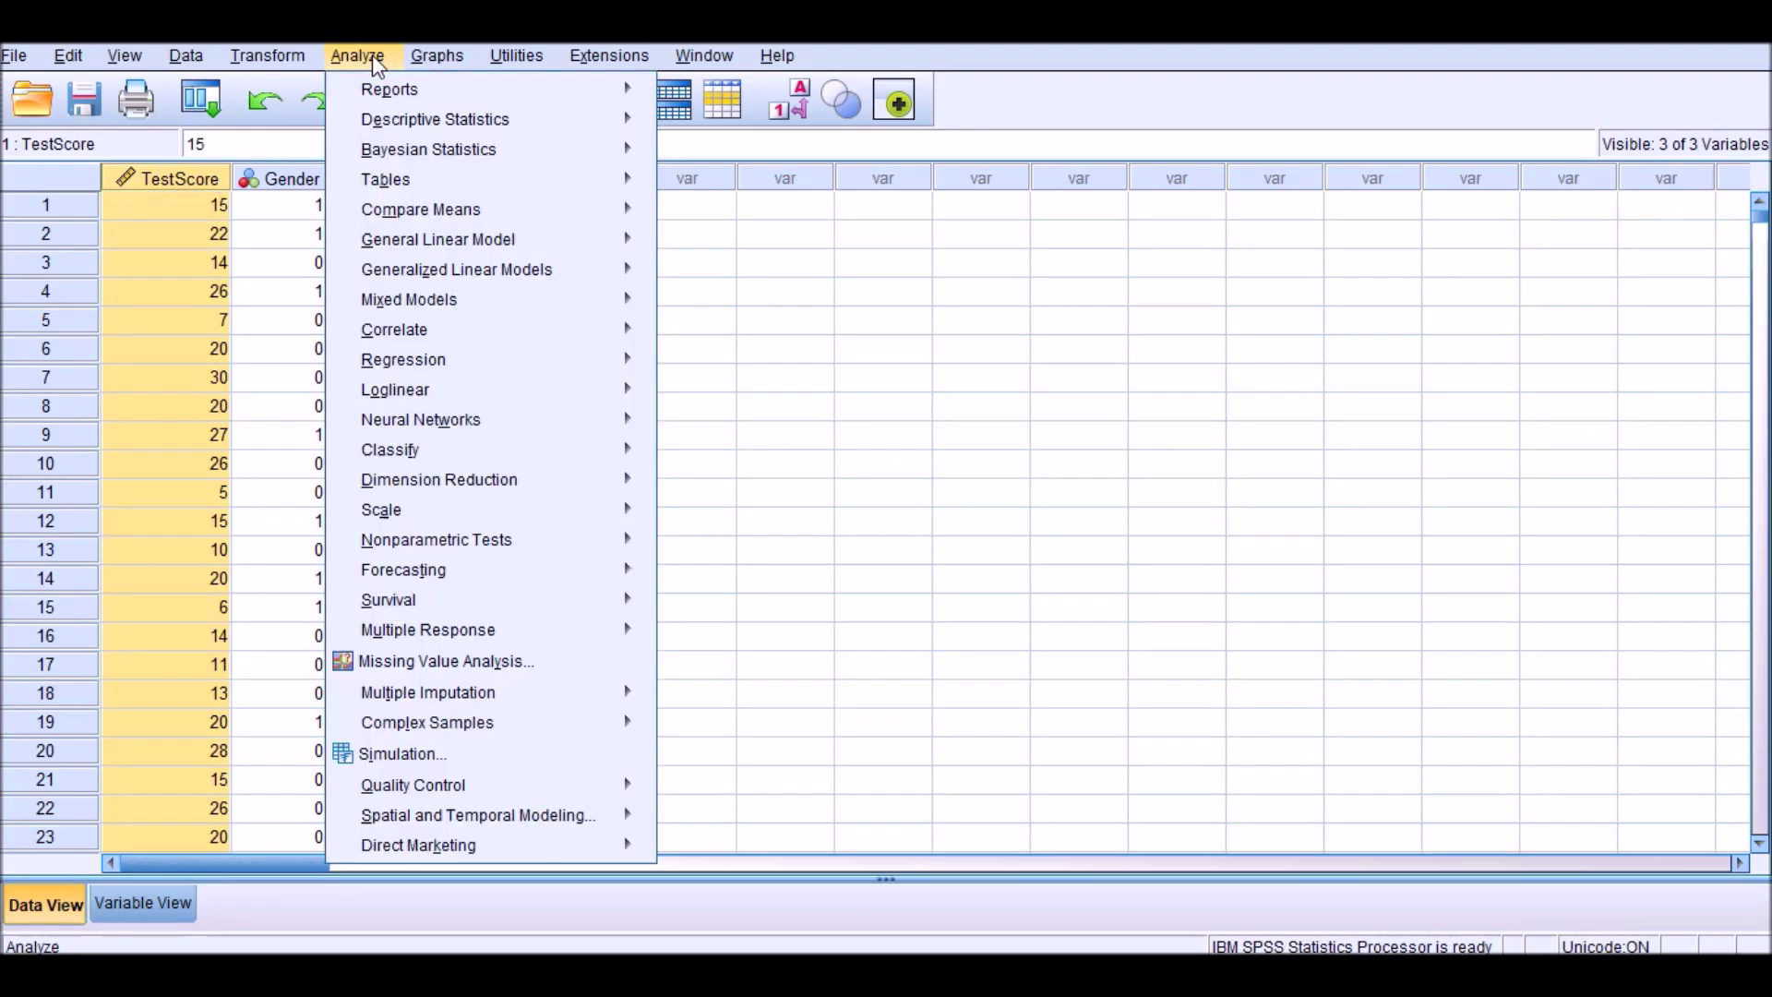
{"action": "mouse_move", "coordinate": [471, 124]}
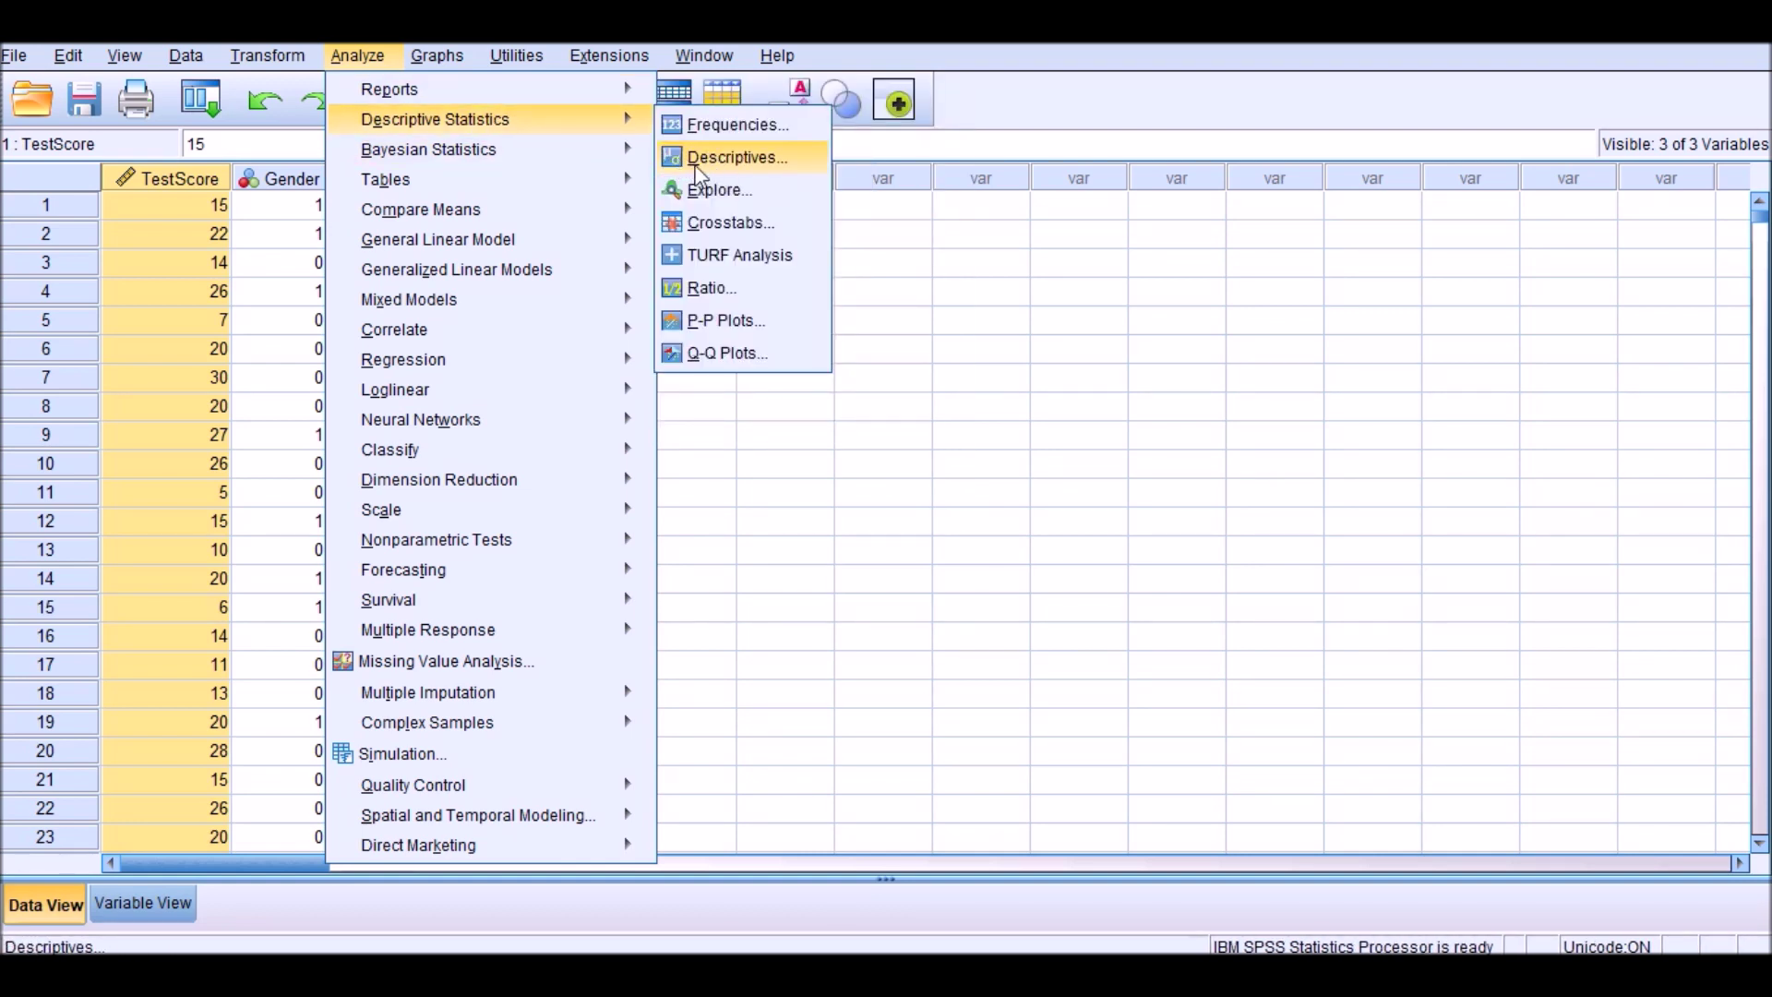
{"action": "left_click", "coordinate": [712, 164]}
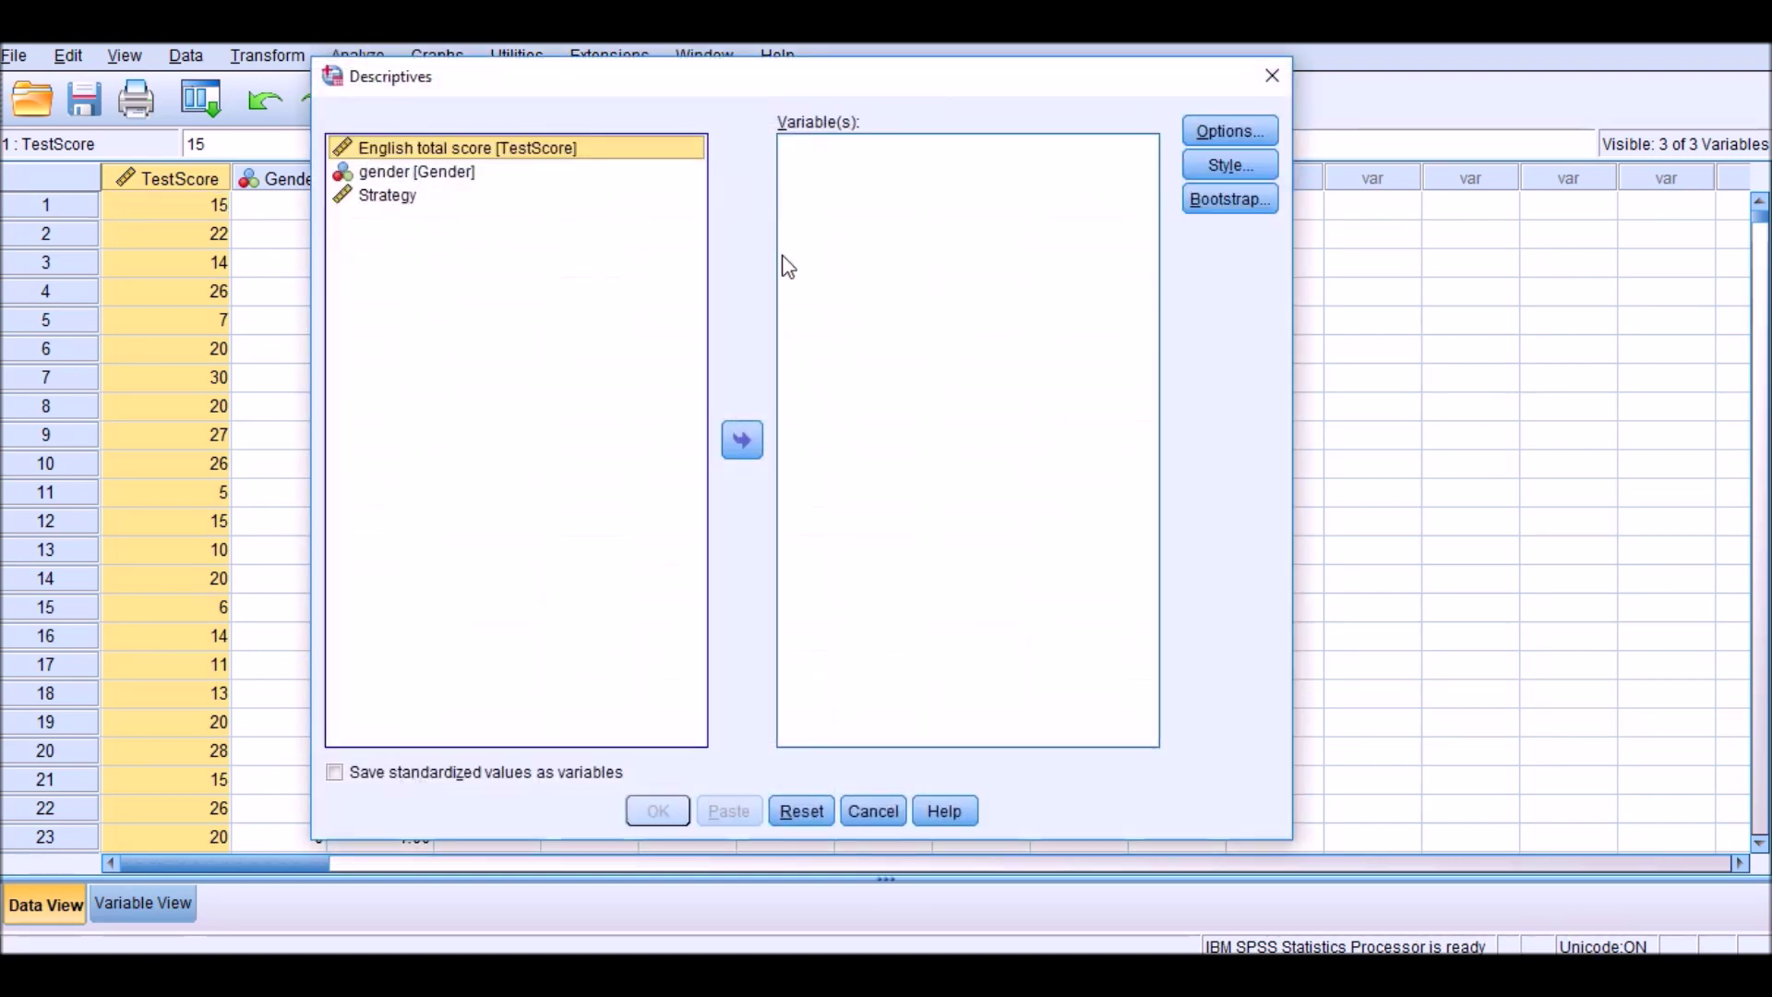
{"action": "left_click", "coordinate": [409, 204]}
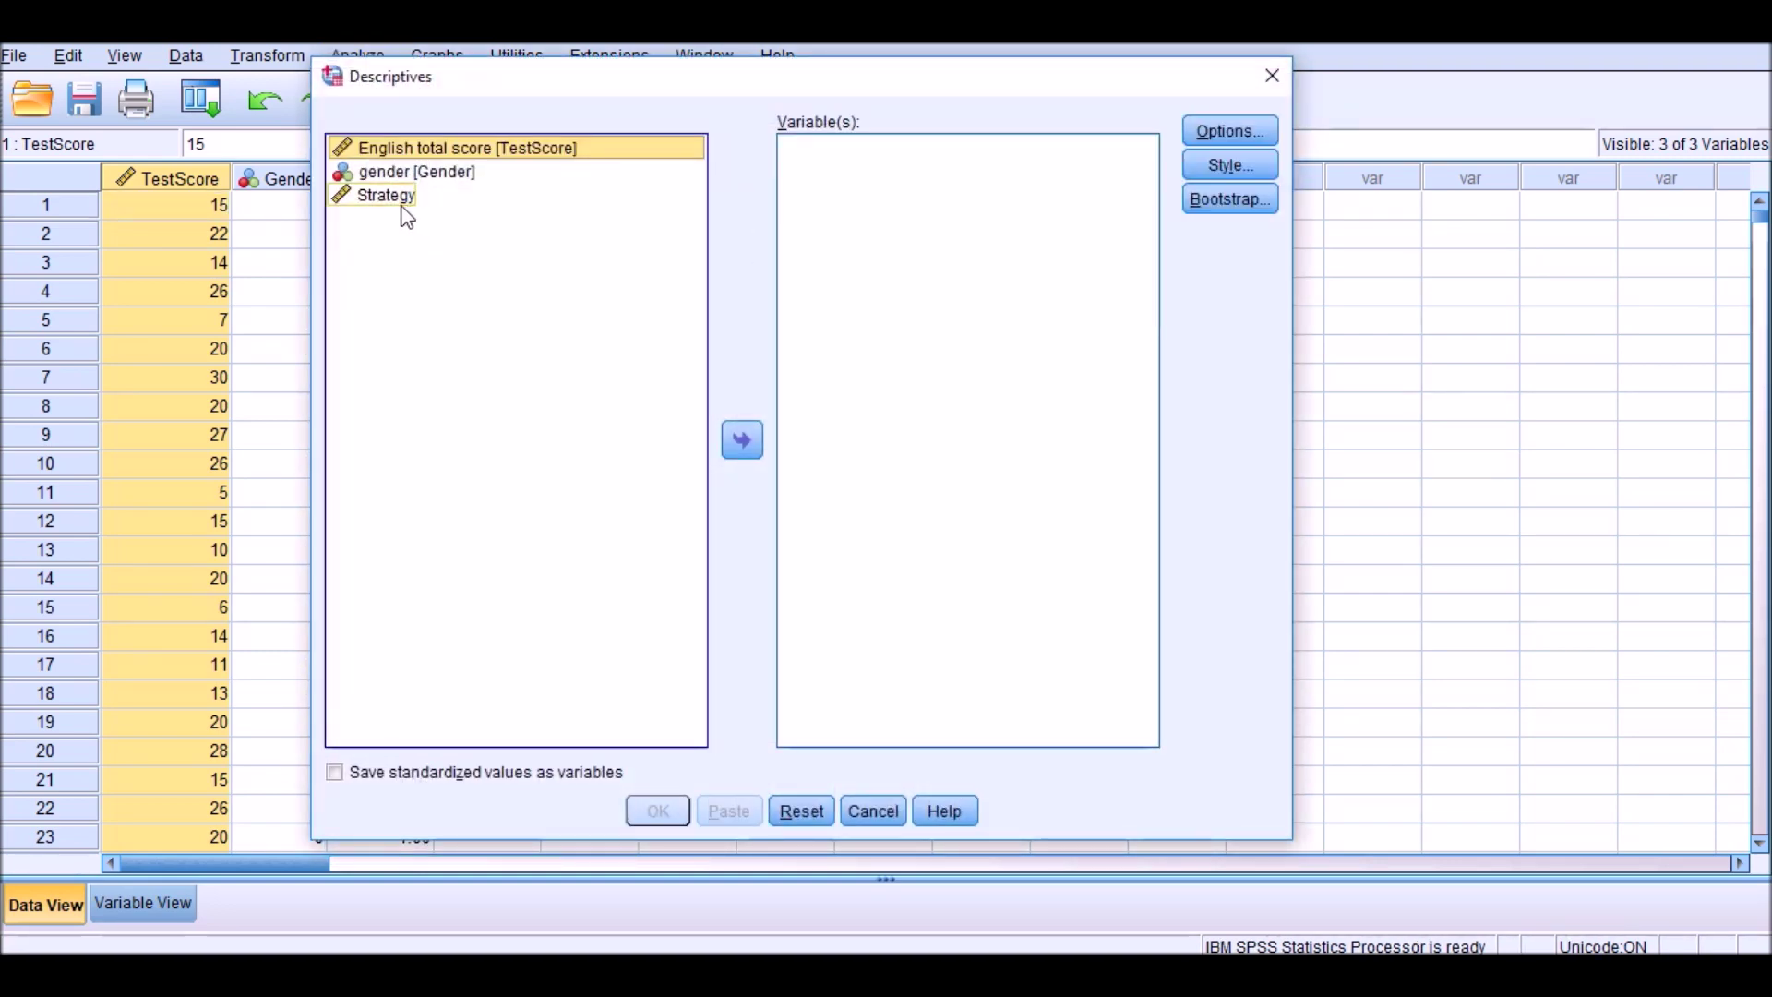
{"action": "left_click", "coordinate": [381, 205], "text": "ctrl"}
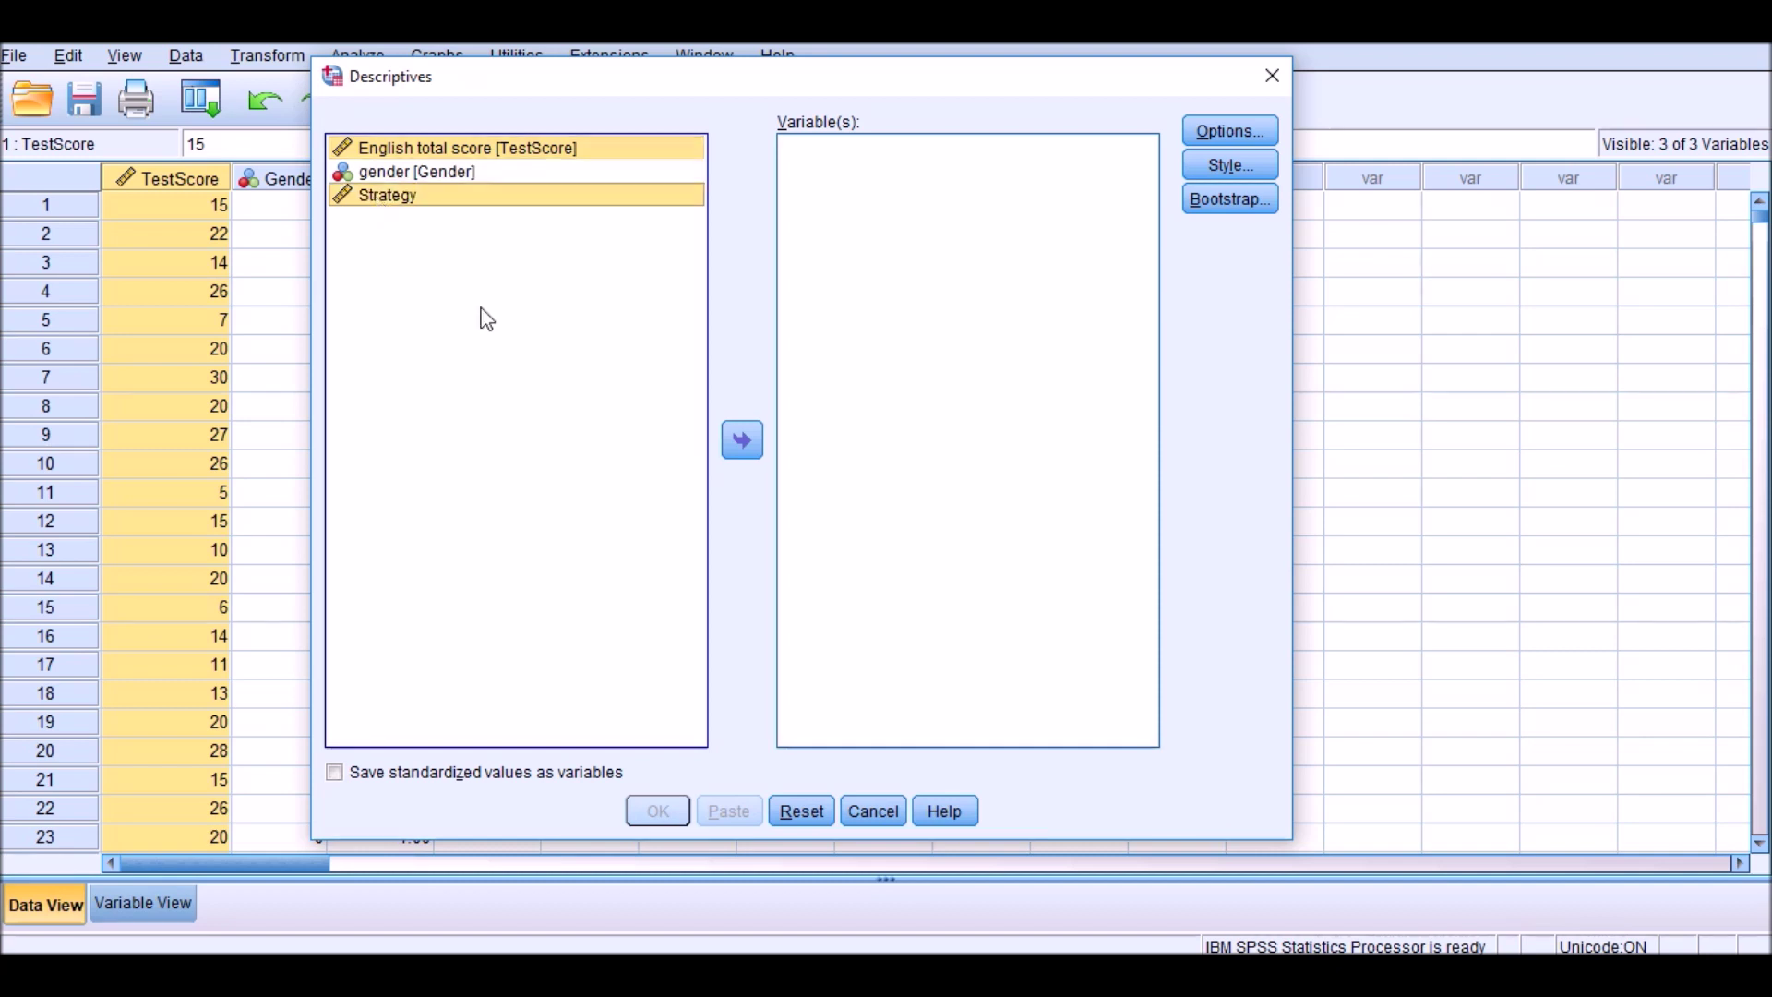
{"action": "left_click", "coordinate": [743, 447]}
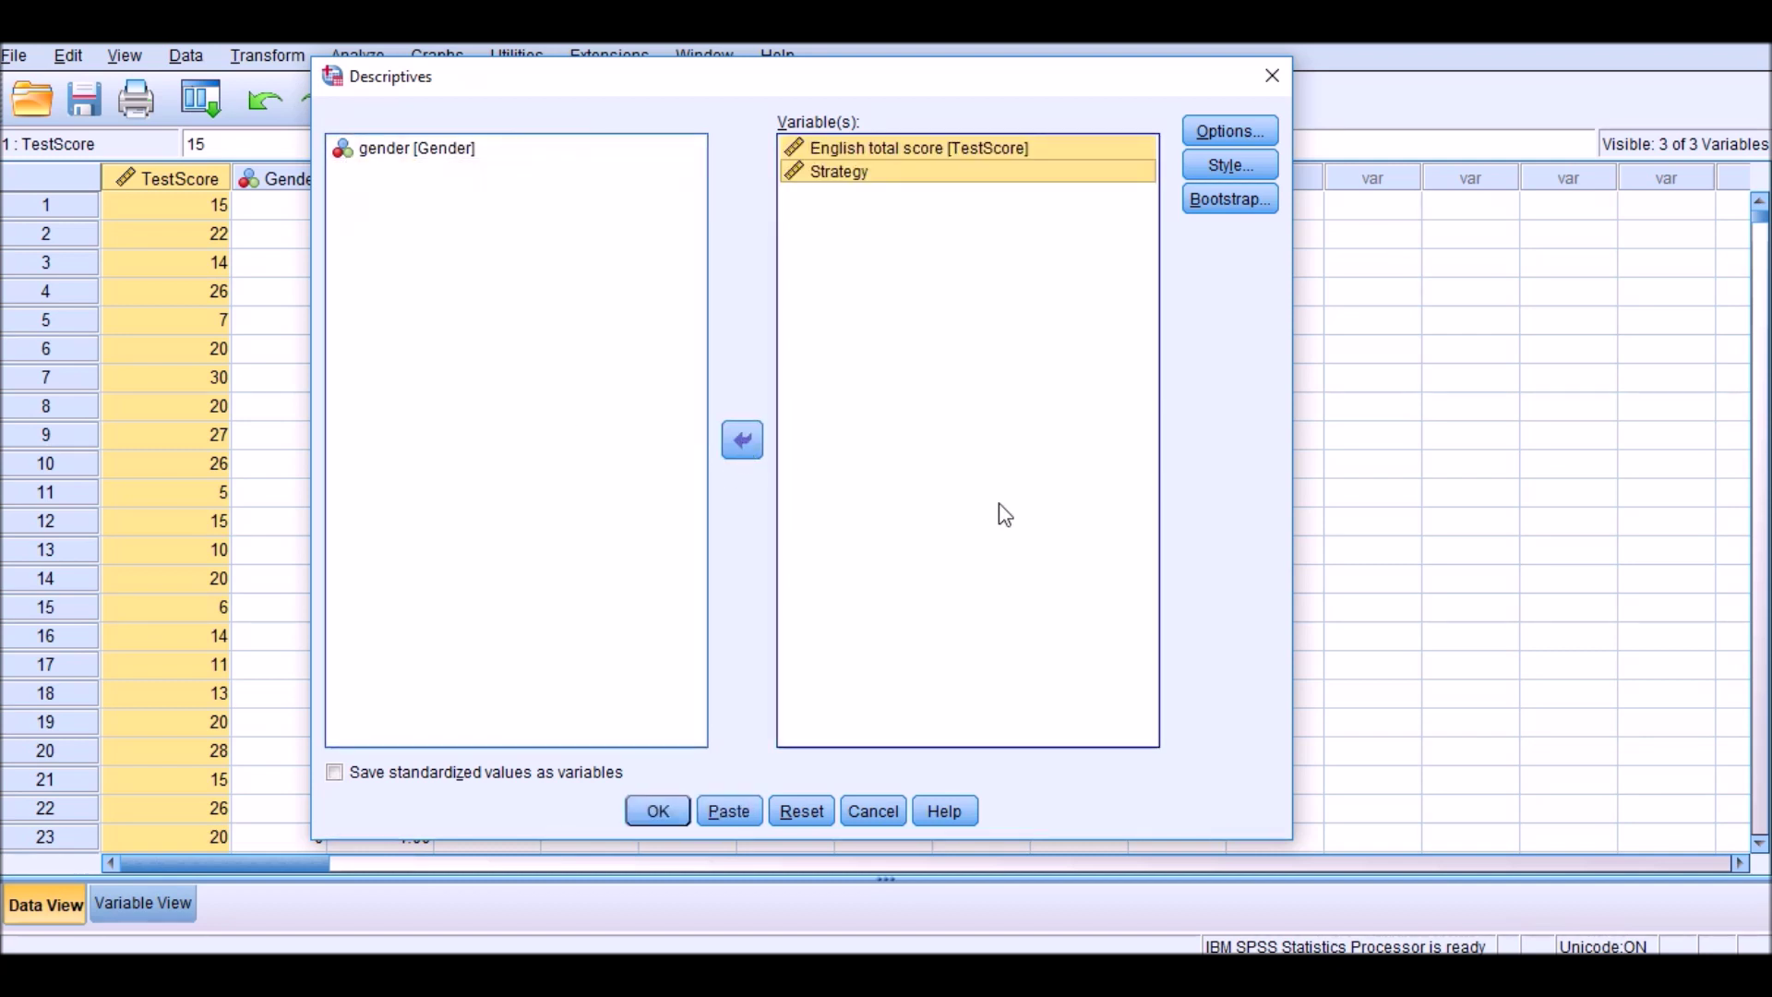
Step: Include skewness and kurtosis in the statistics and run the descriptives
{"action": "left_click", "coordinate": [1214, 138]}
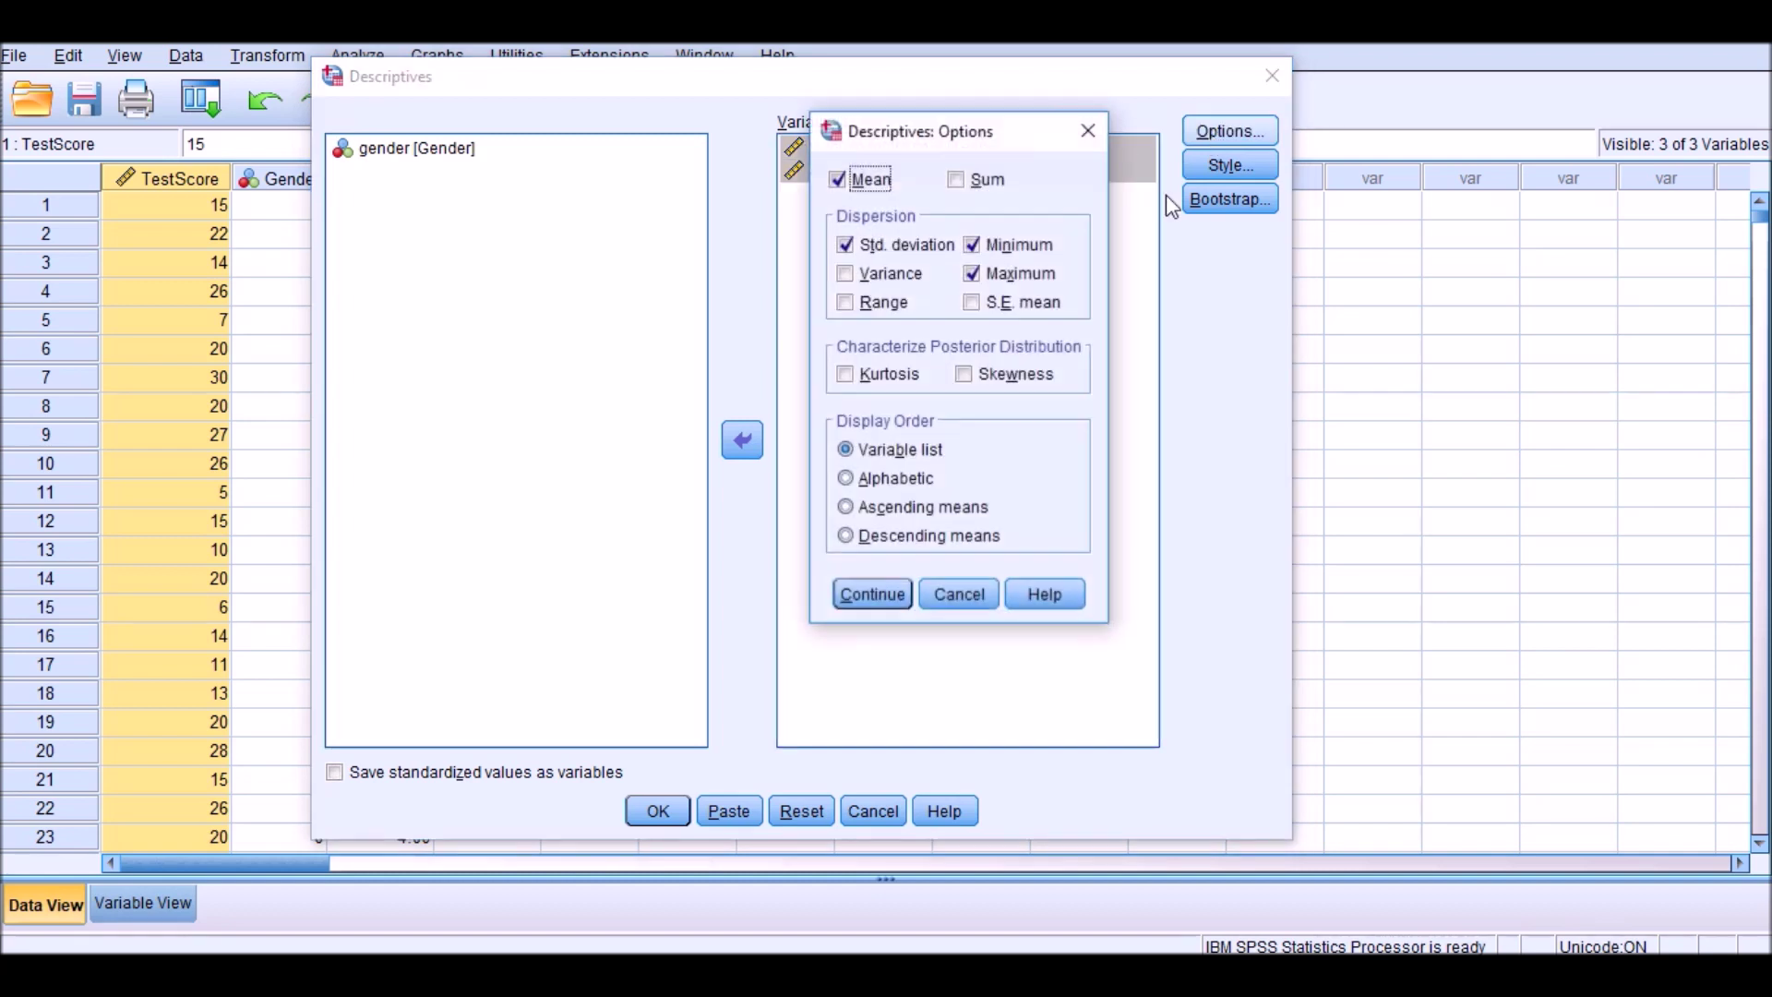
{"action": "left_click", "coordinate": [962, 374]}
{"action": "left_click_drag", "start_coordinate": [906, 136], "coordinate": [1026, 199]}
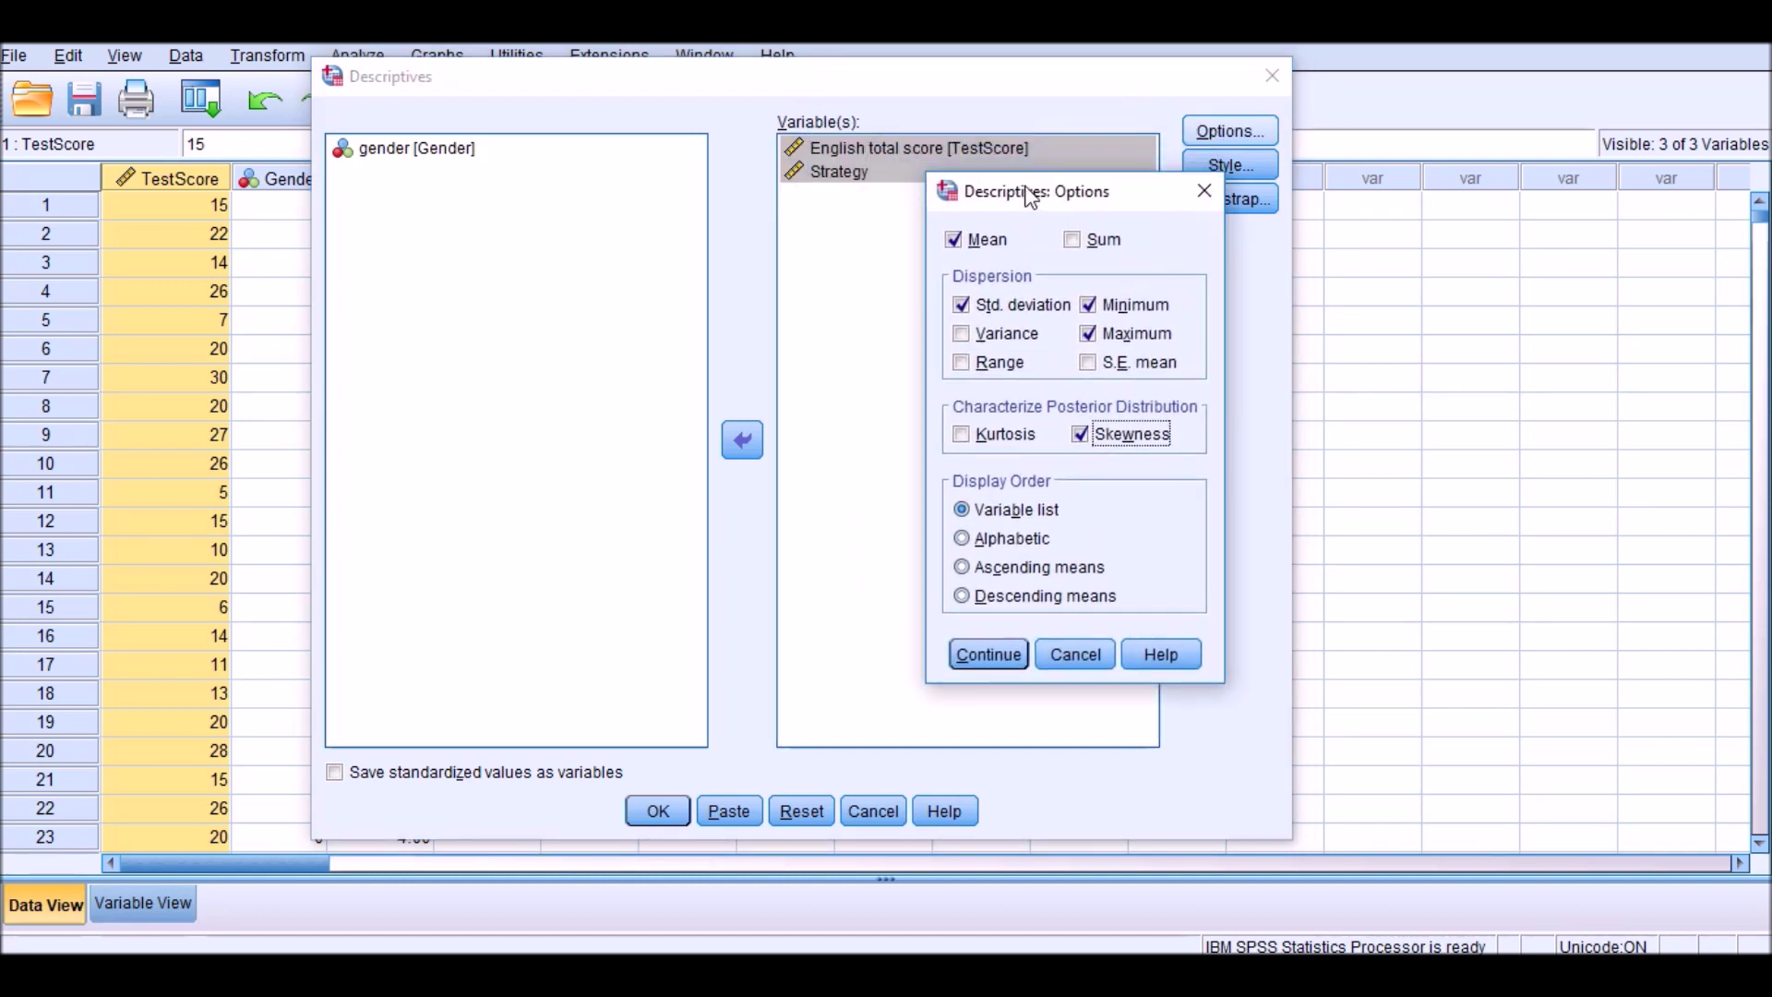
{"action": "left_click", "coordinate": [963, 438]}
{"action": "left_click", "coordinate": [1032, 658]}
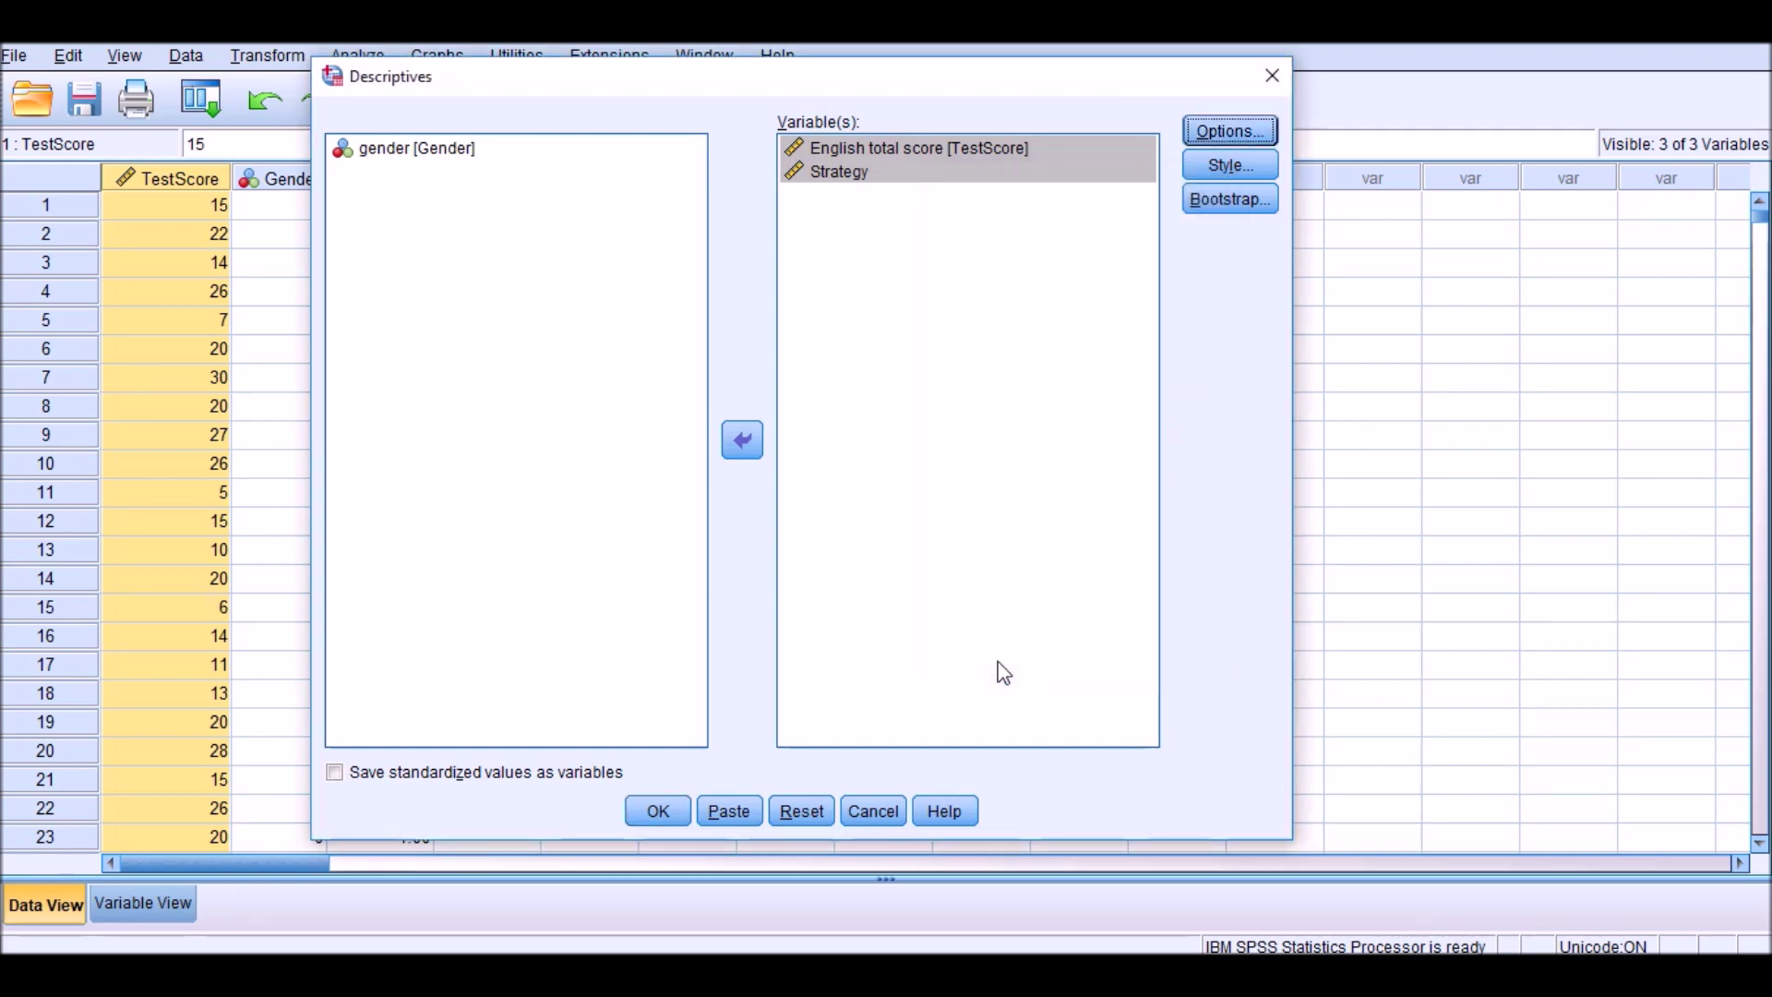
{"action": "left_click", "coordinate": [676, 808]}
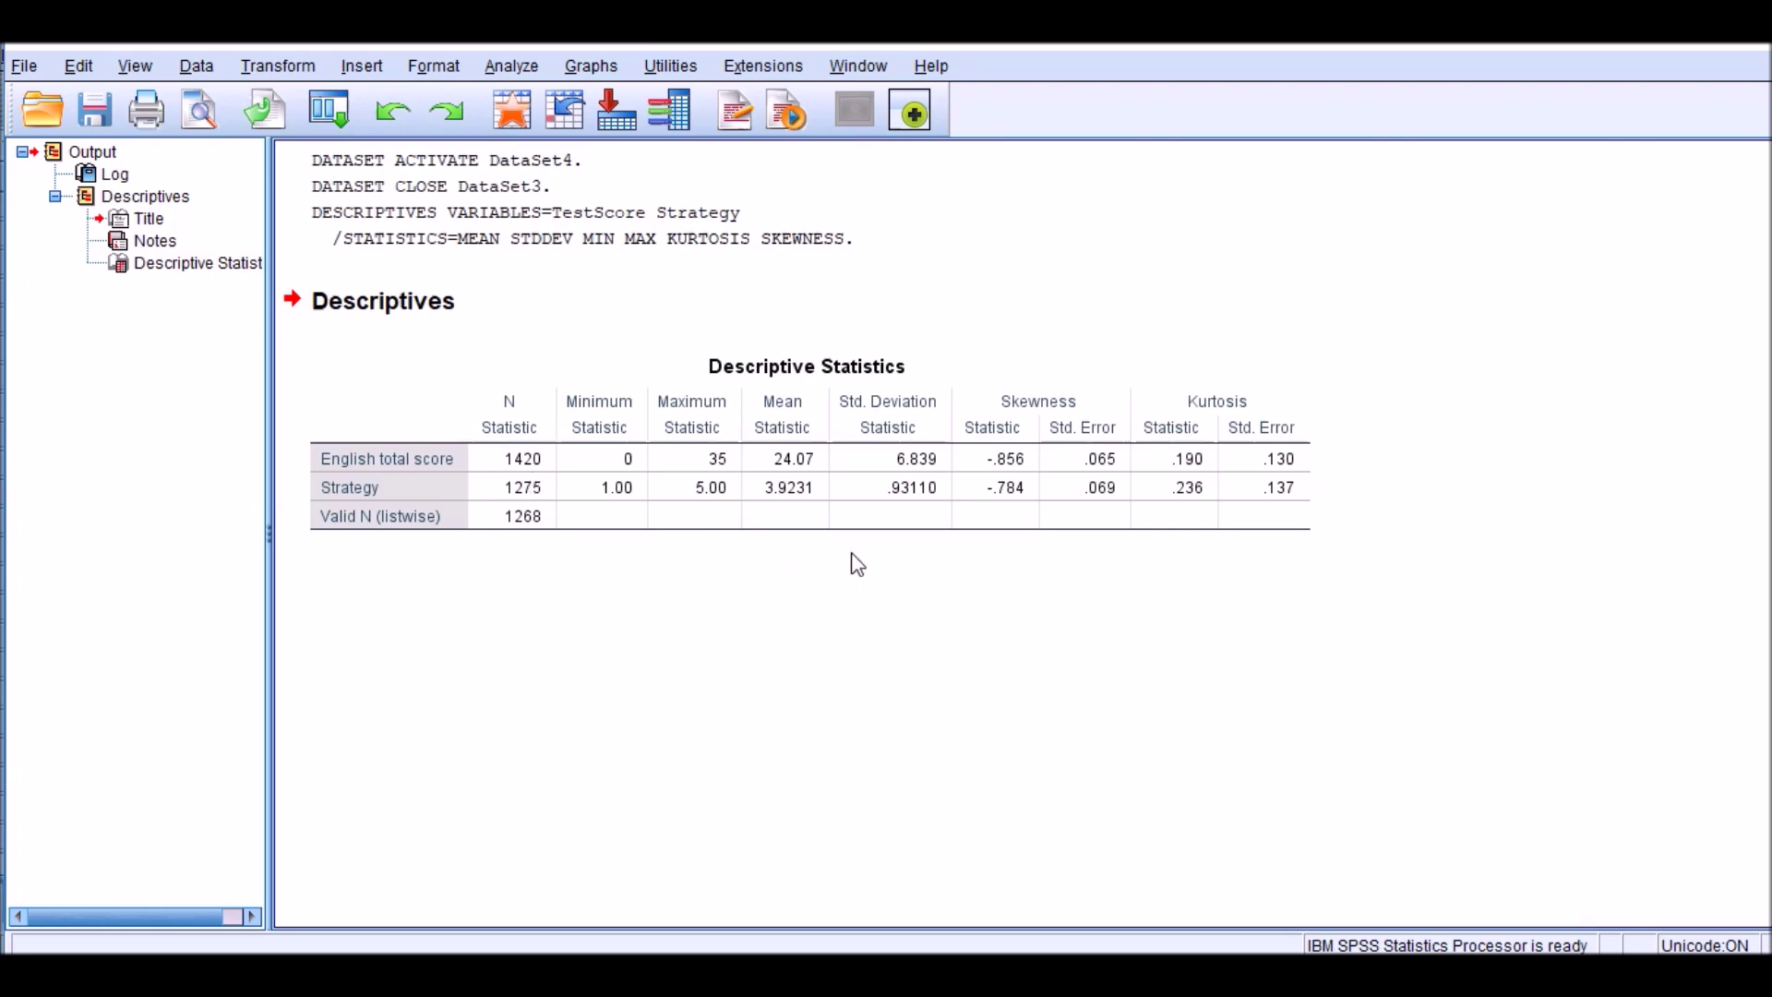
Step: Return to the Word document listing the five Assumptions of ANCOVA
{"action": "key", "text": "alt+Tab"}
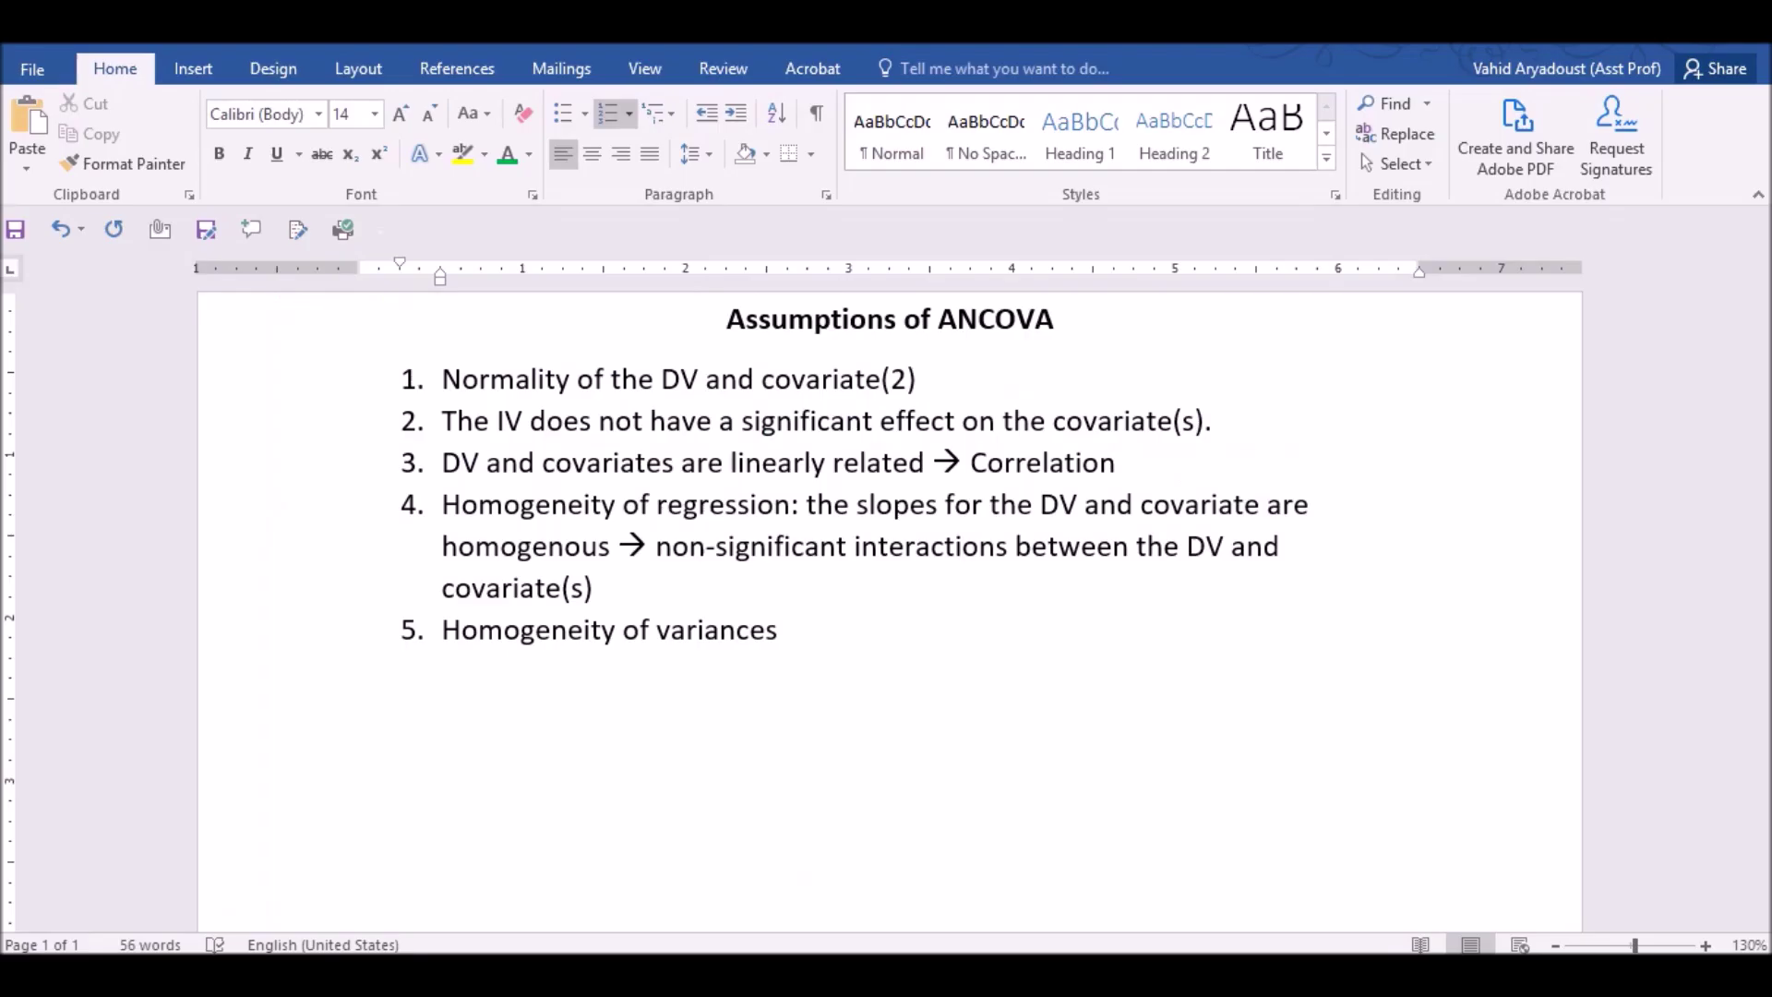
Step: Color the normality assumption green in Word, then select the Gender and Strategy columns in SPSS
{"action": "triple_click", "coordinate": [586, 379]}
{"action": "left_click", "coordinate": [731, 333]}
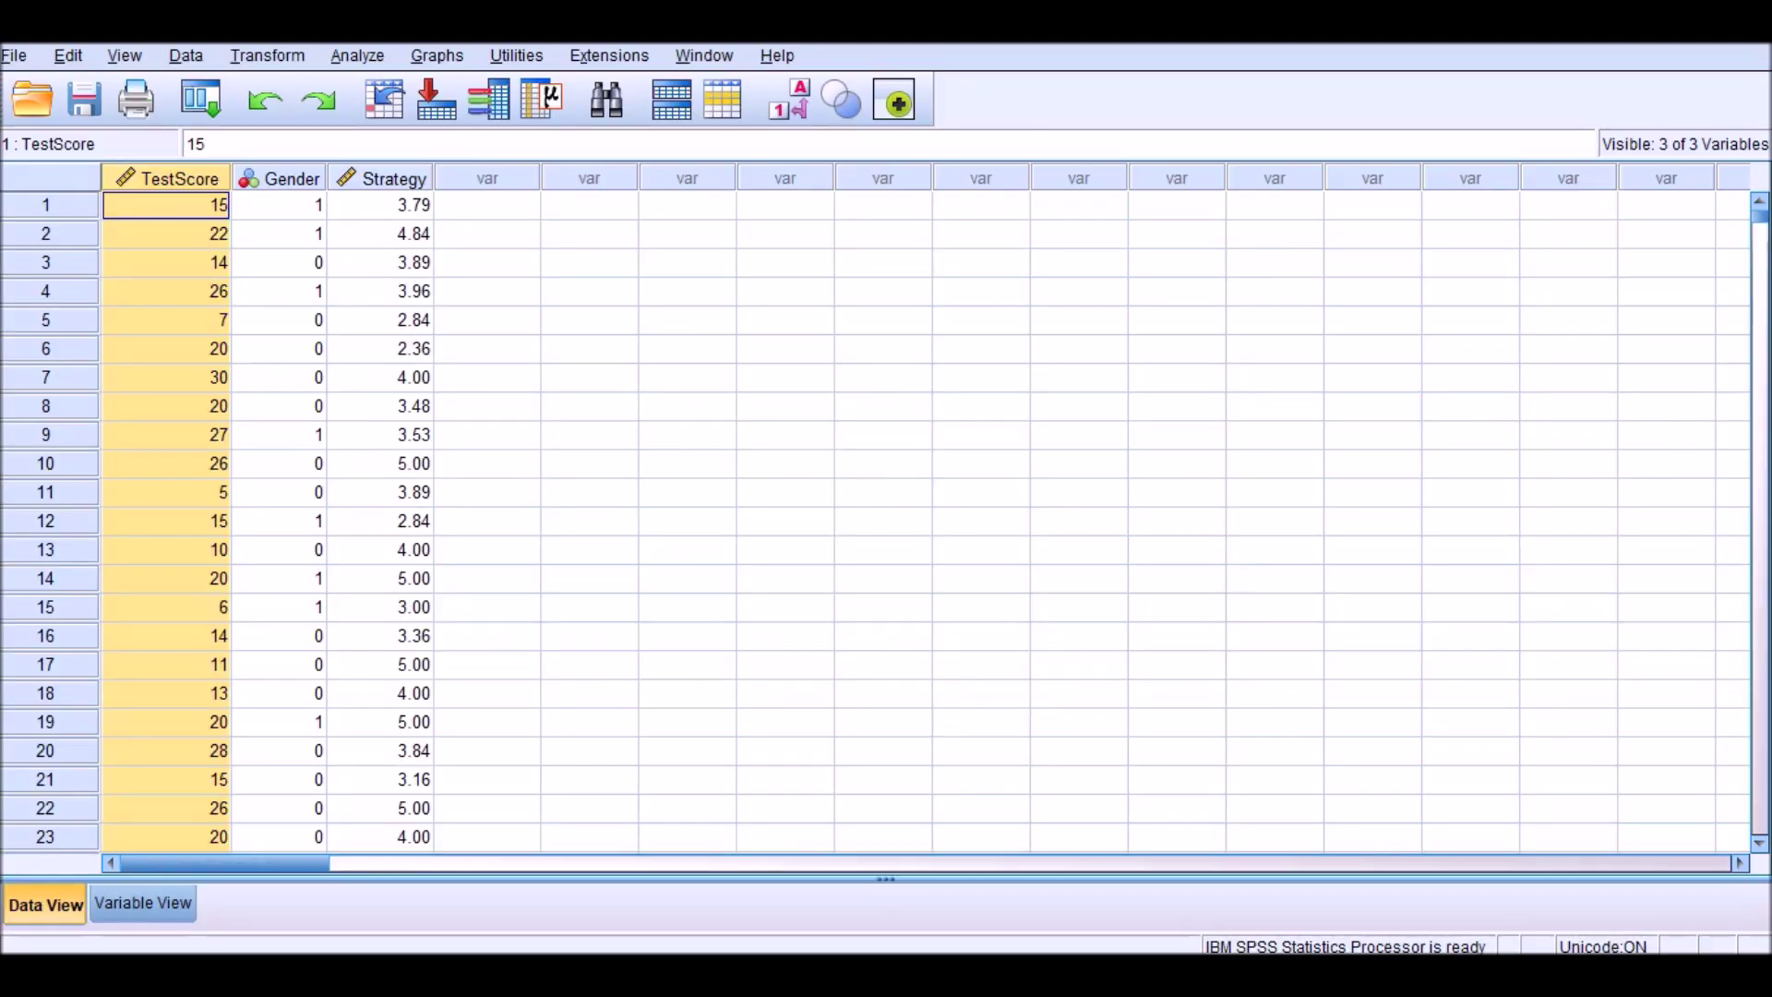
{"action": "left_click", "coordinate": [284, 181]}
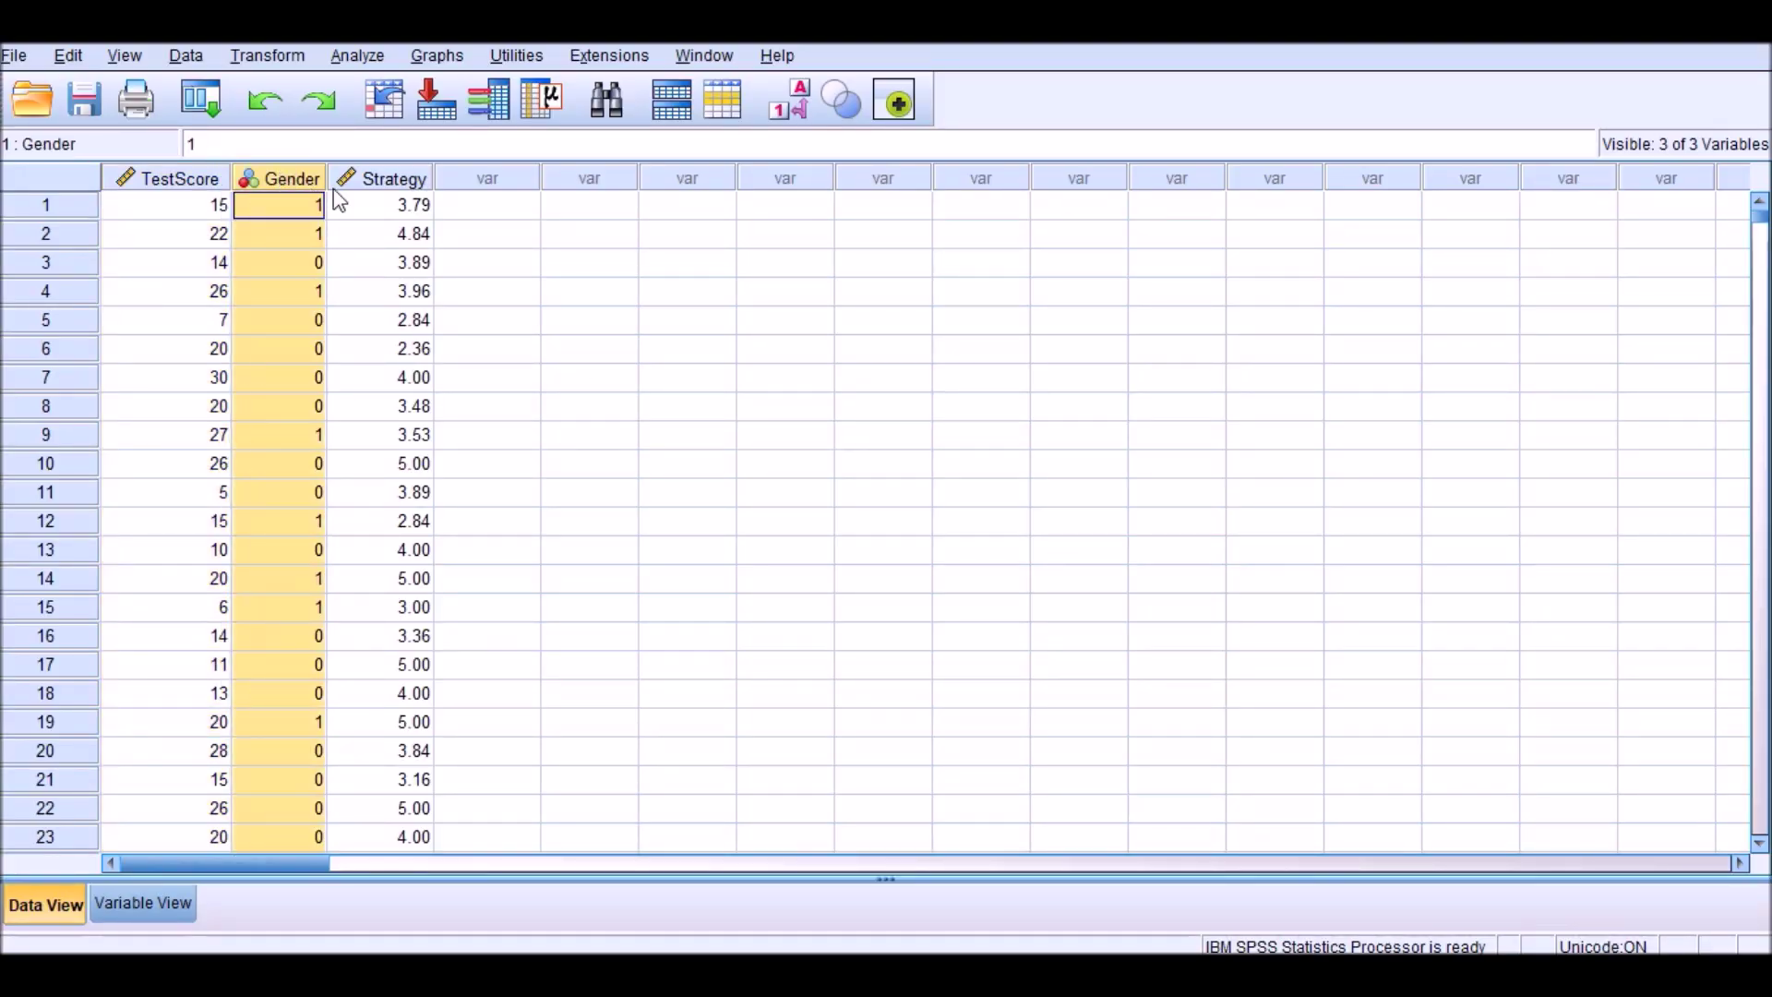
{"action": "left_click", "coordinate": [380, 181]}
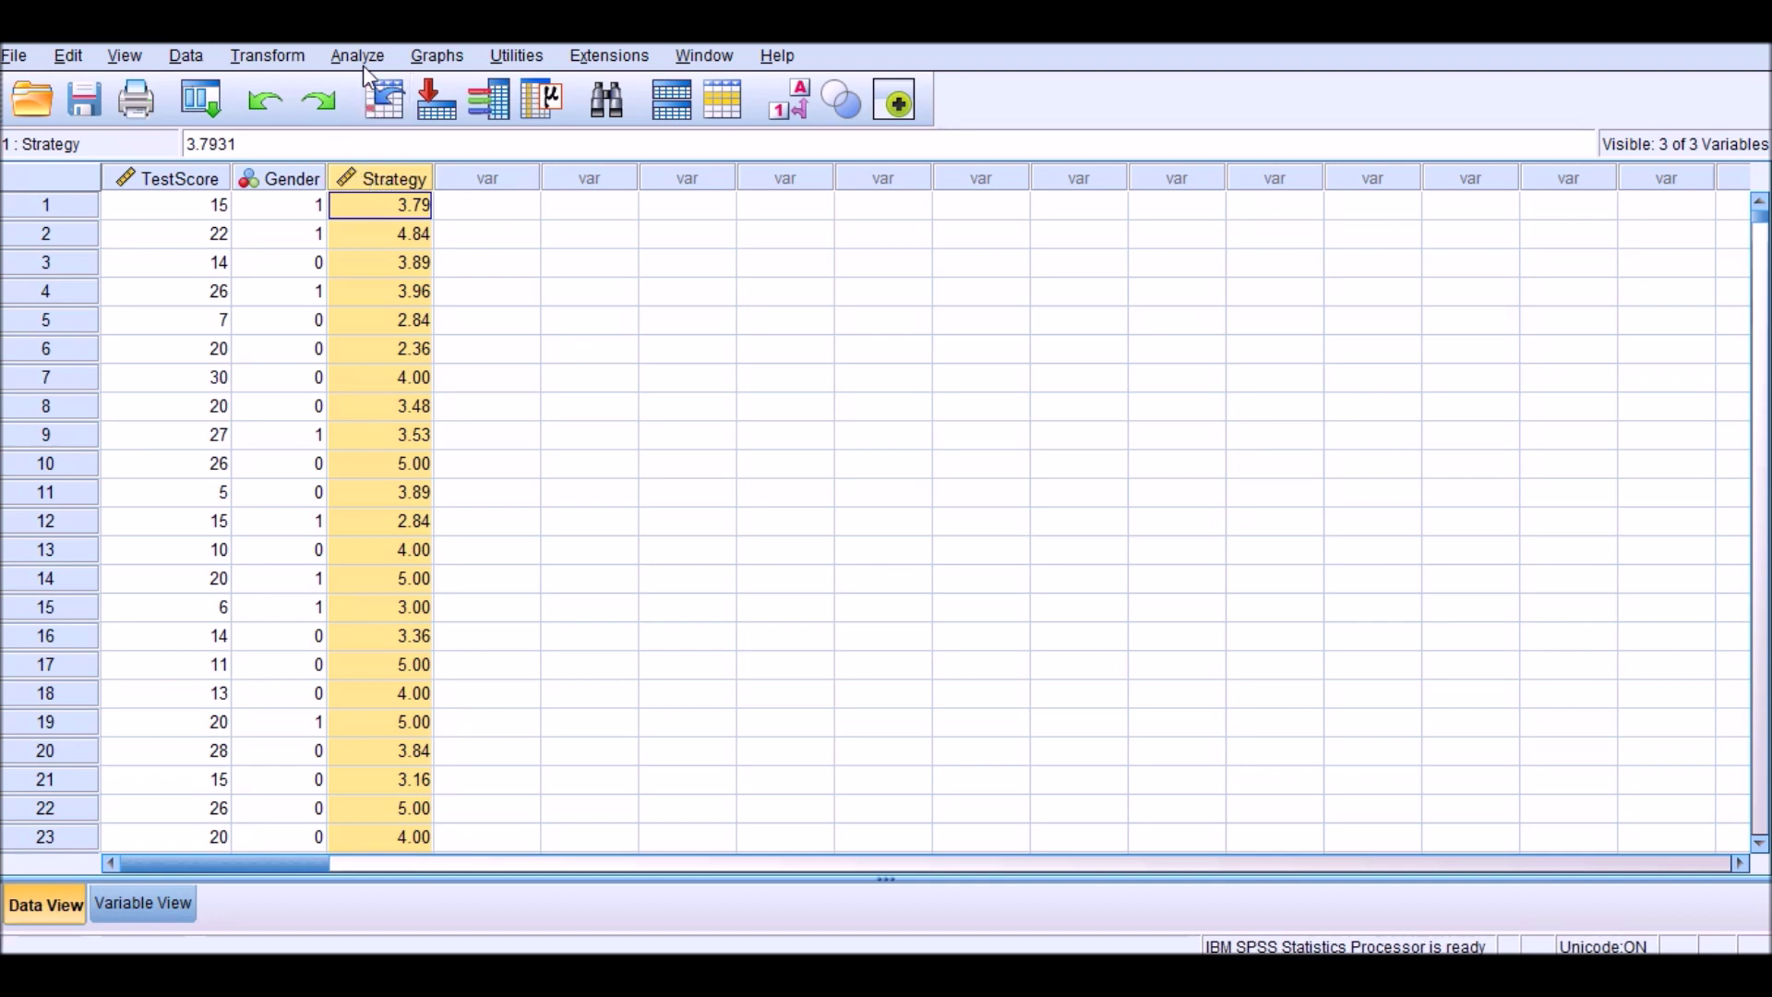
{"action": "left_click", "coordinate": [293, 175]}
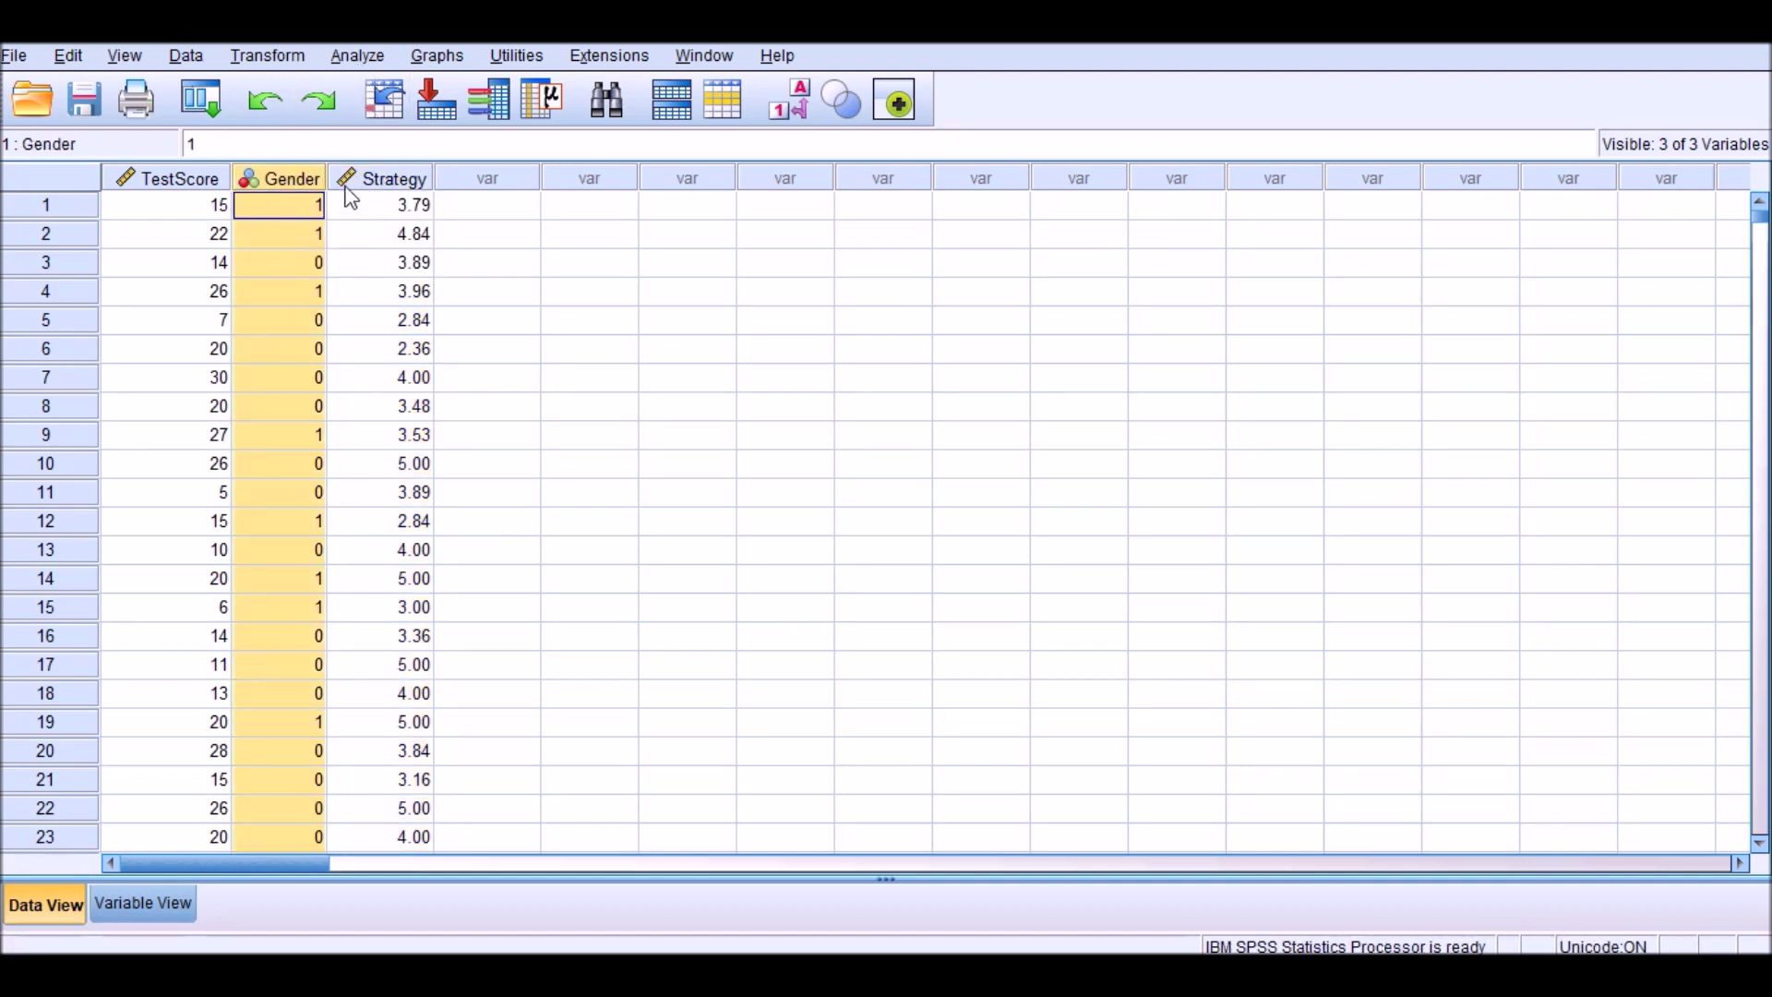
{"action": "left_click", "coordinate": [387, 180]}
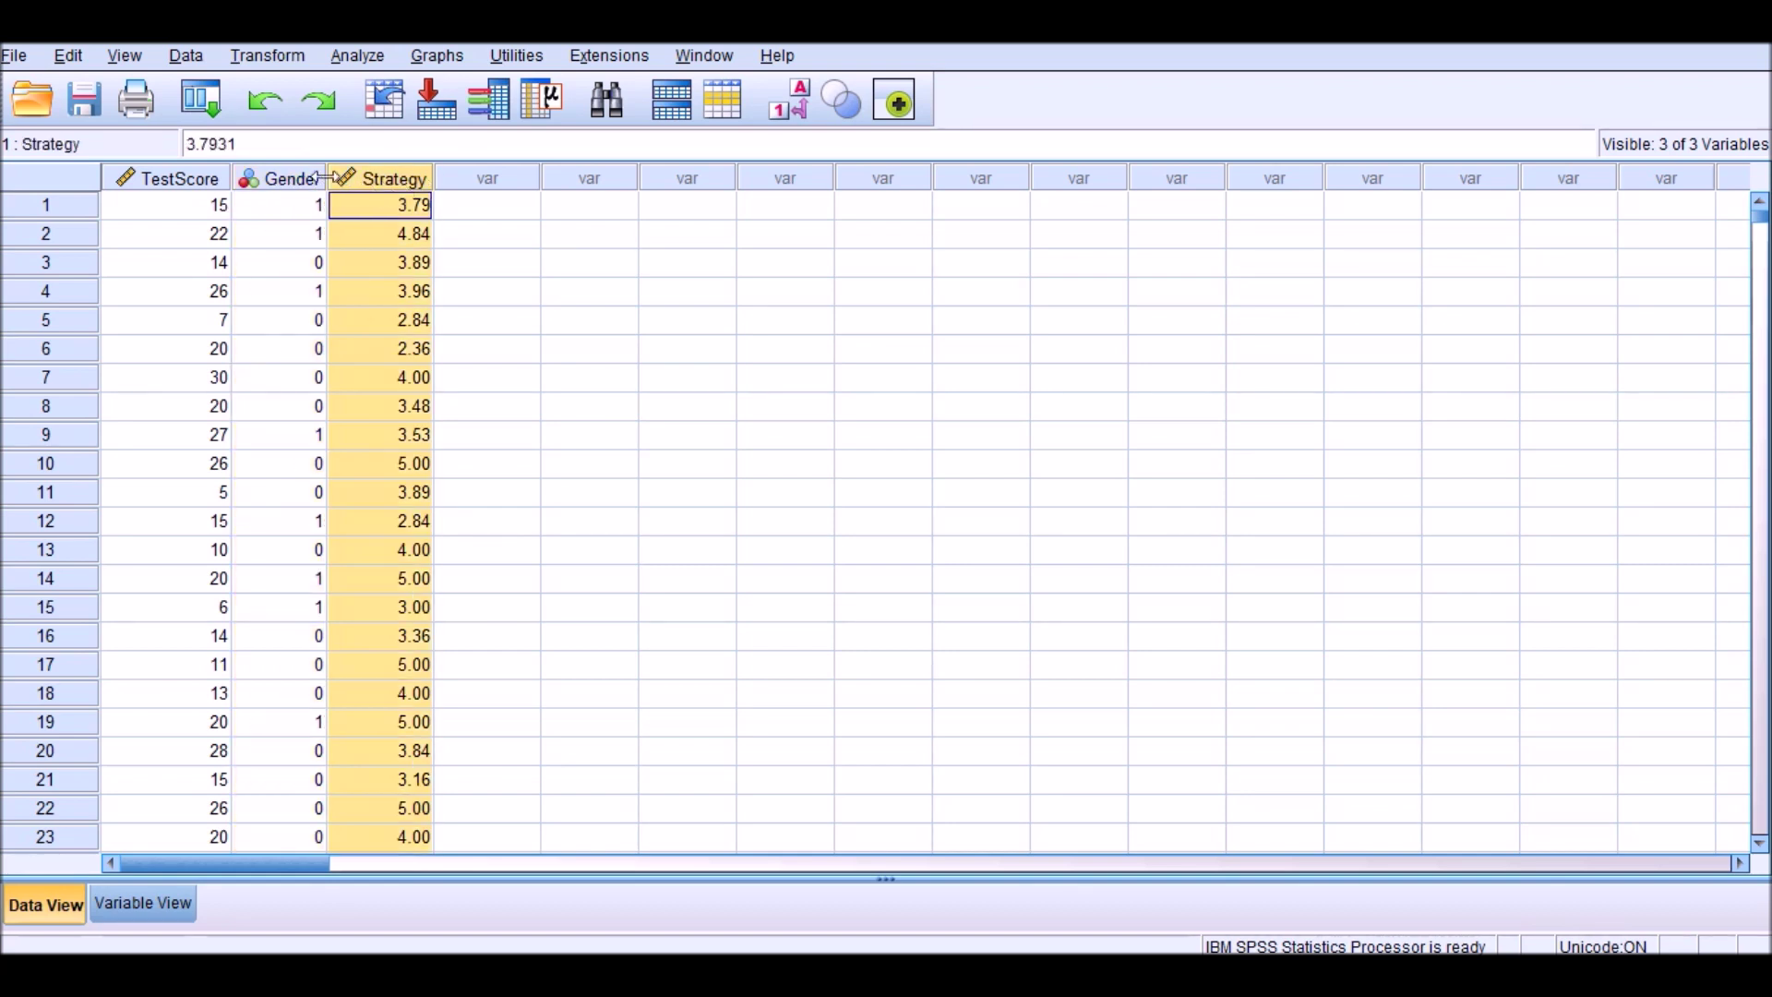
{"action": "left_click", "coordinate": [278, 184]}
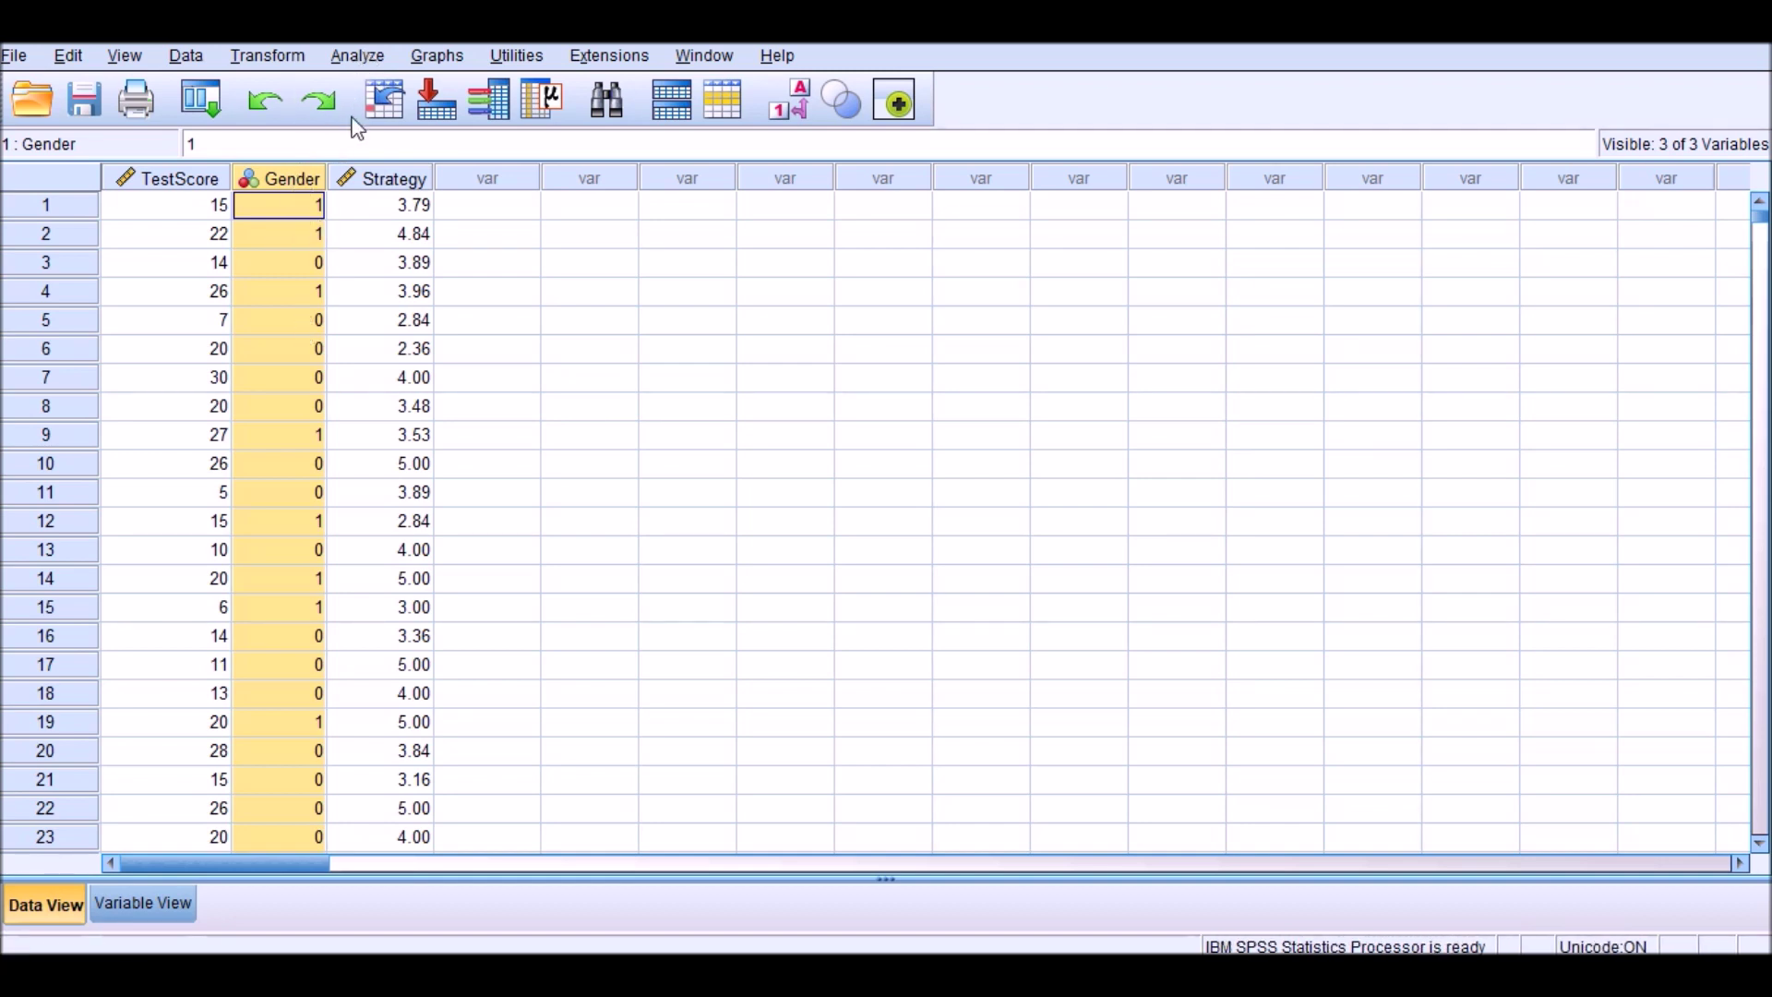
{"action": "left_click", "coordinate": [358, 58]}
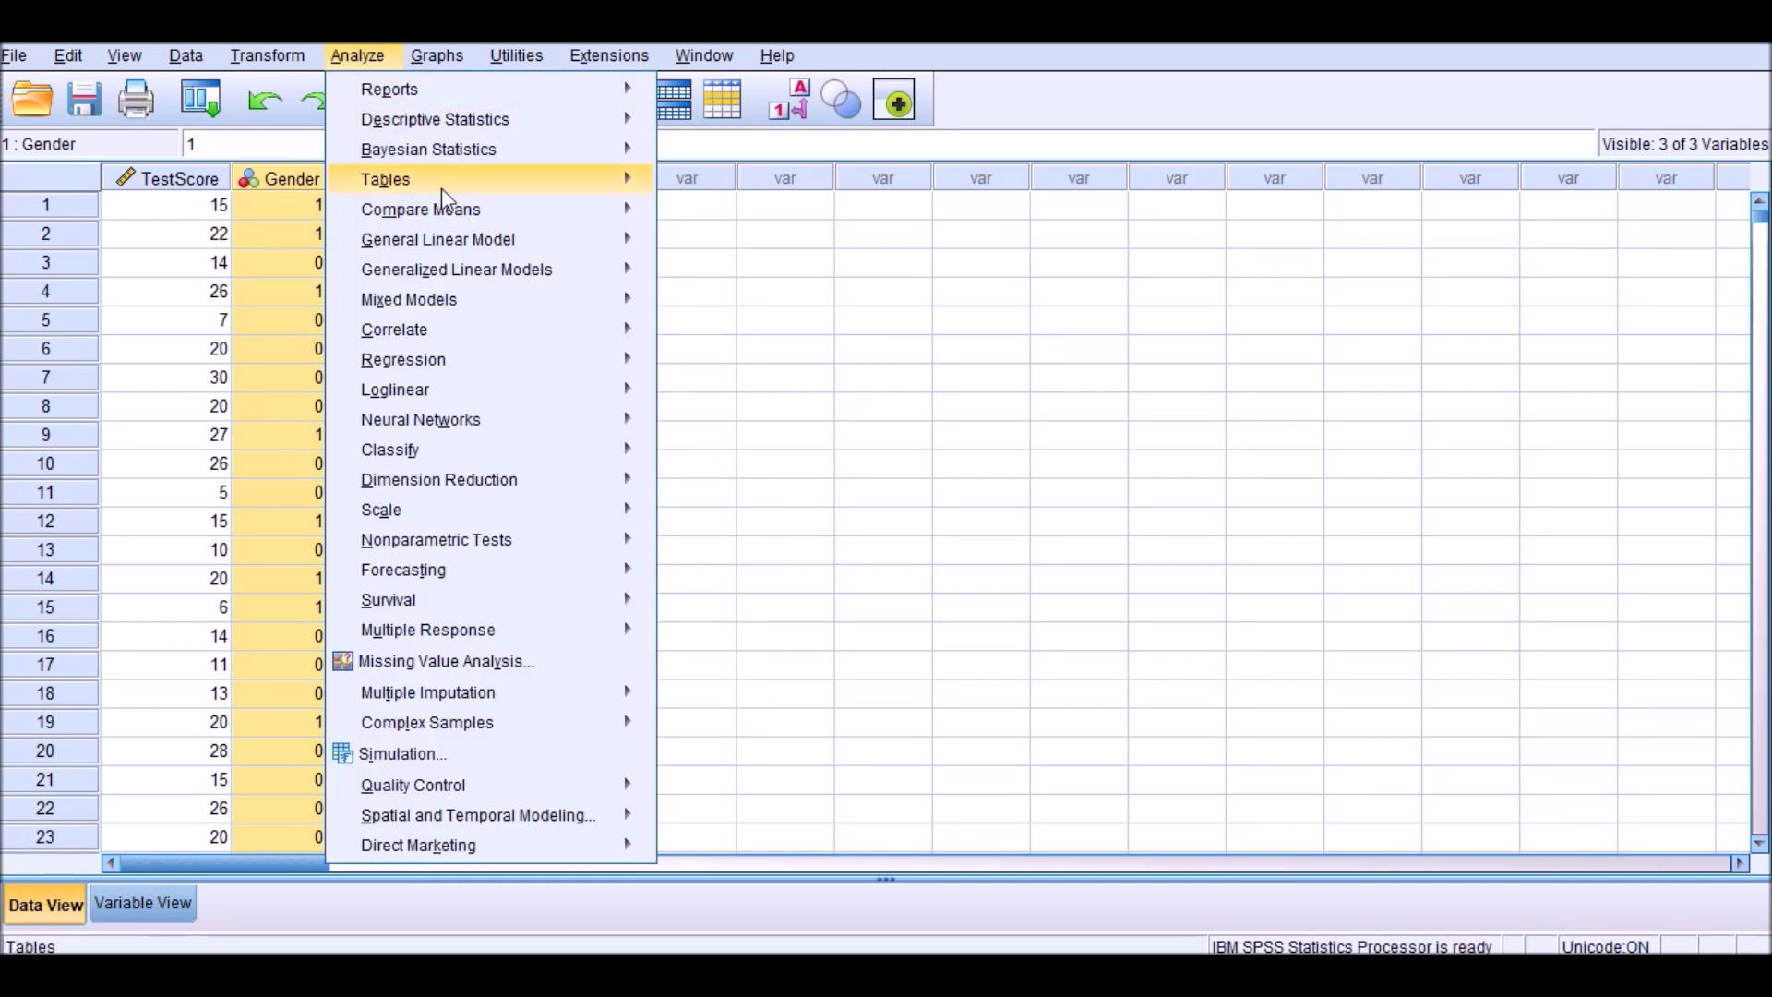
Step: In a Univariate GLM, set Strategy as dependent variable and gender as fixed factor
{"action": "mouse_move", "coordinate": [475, 214]}
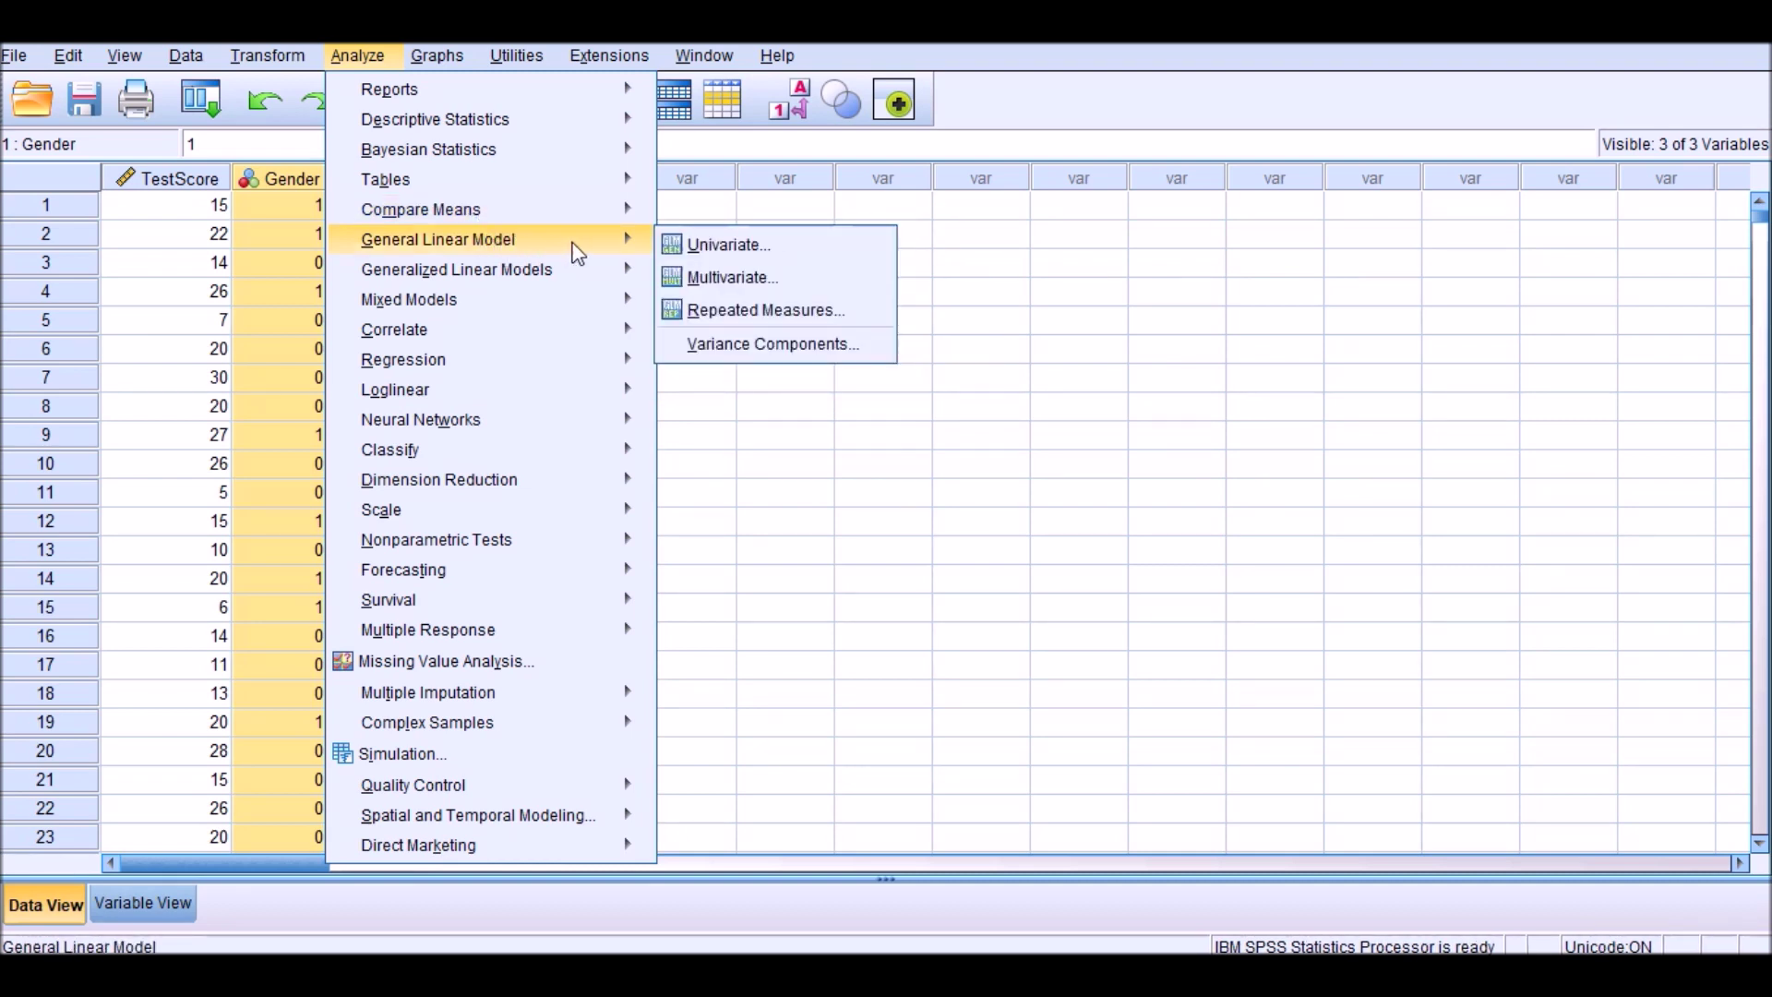
{"action": "left_click", "coordinate": [722, 250]}
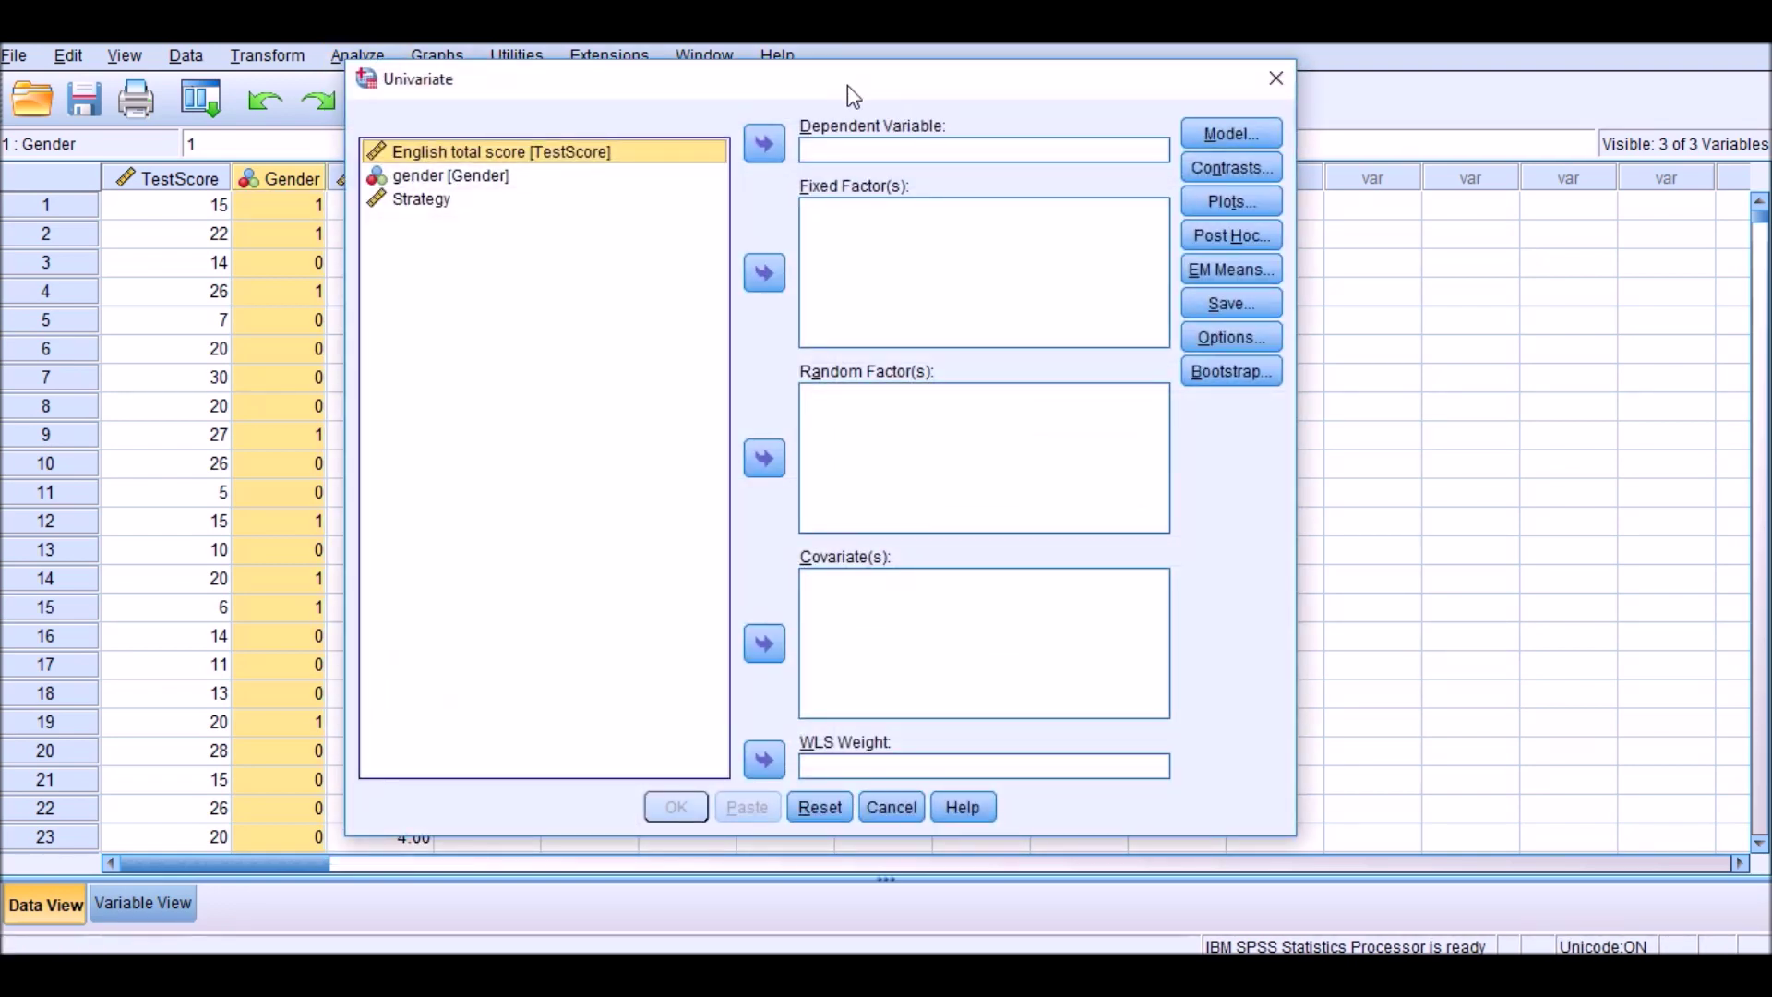
{"action": "left_click_drag", "start_coordinate": [847, 85], "coordinate": [971, 85]}
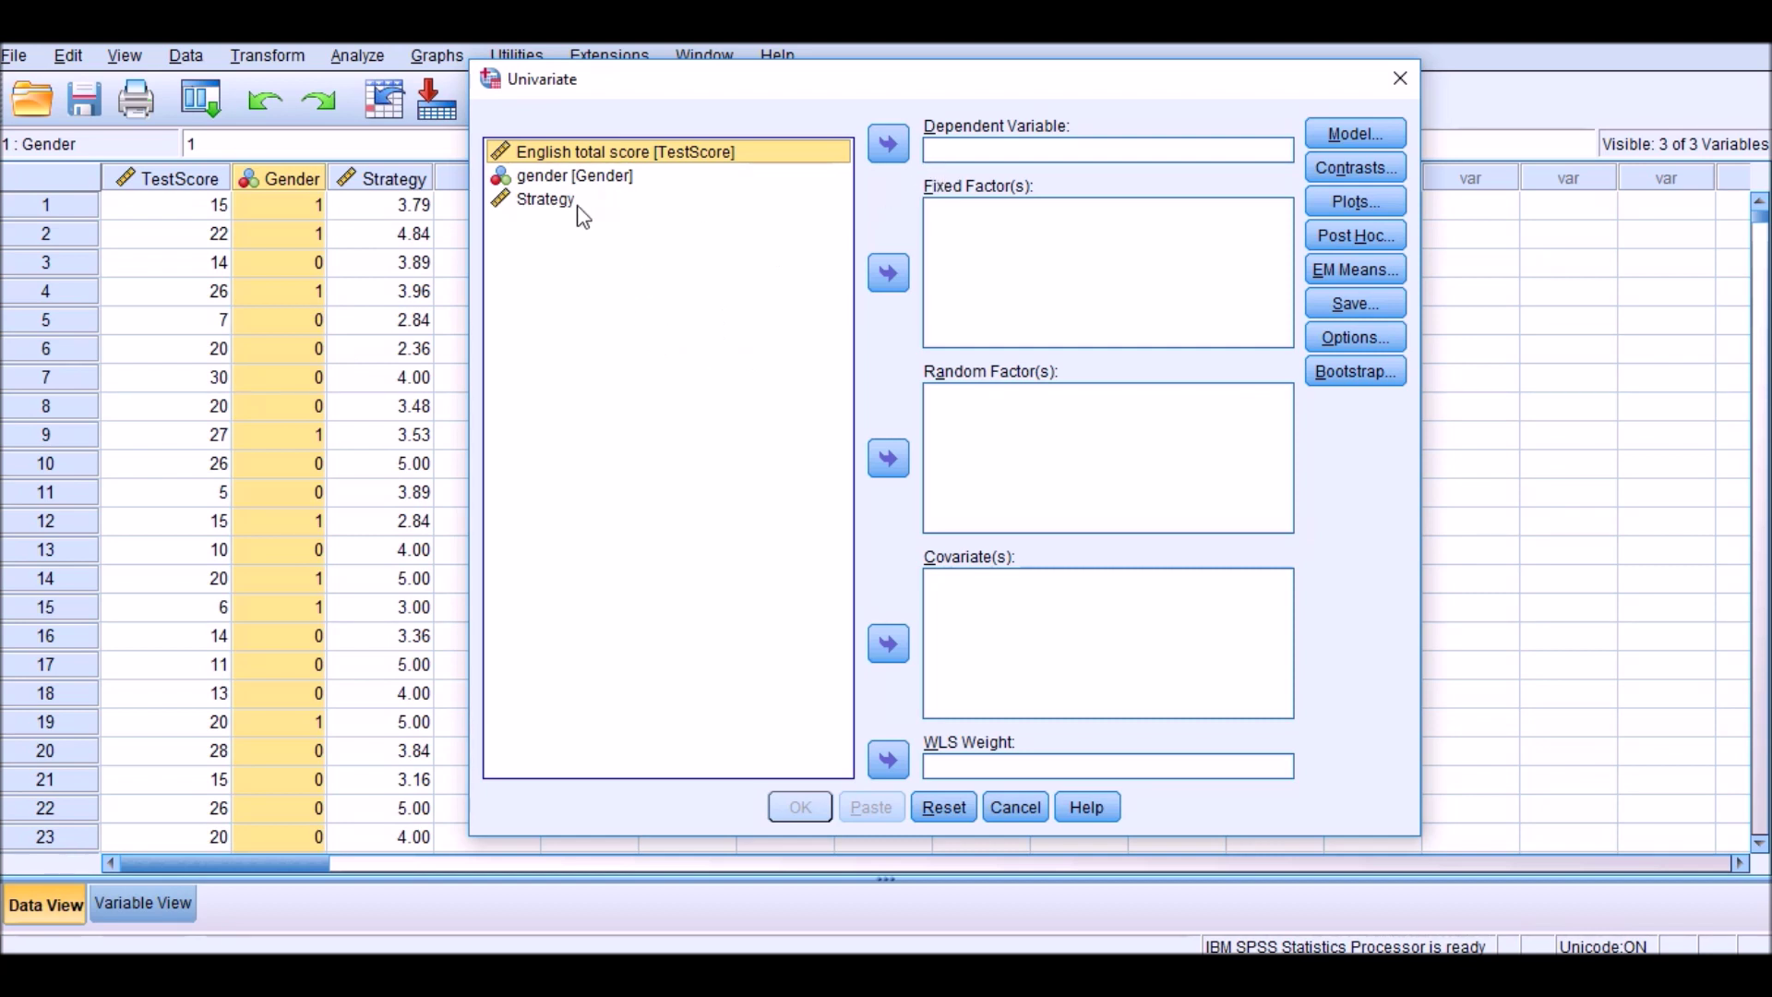
{"action": "left_click", "coordinate": [554, 201]}
{"action": "left_click", "coordinate": [888, 144]}
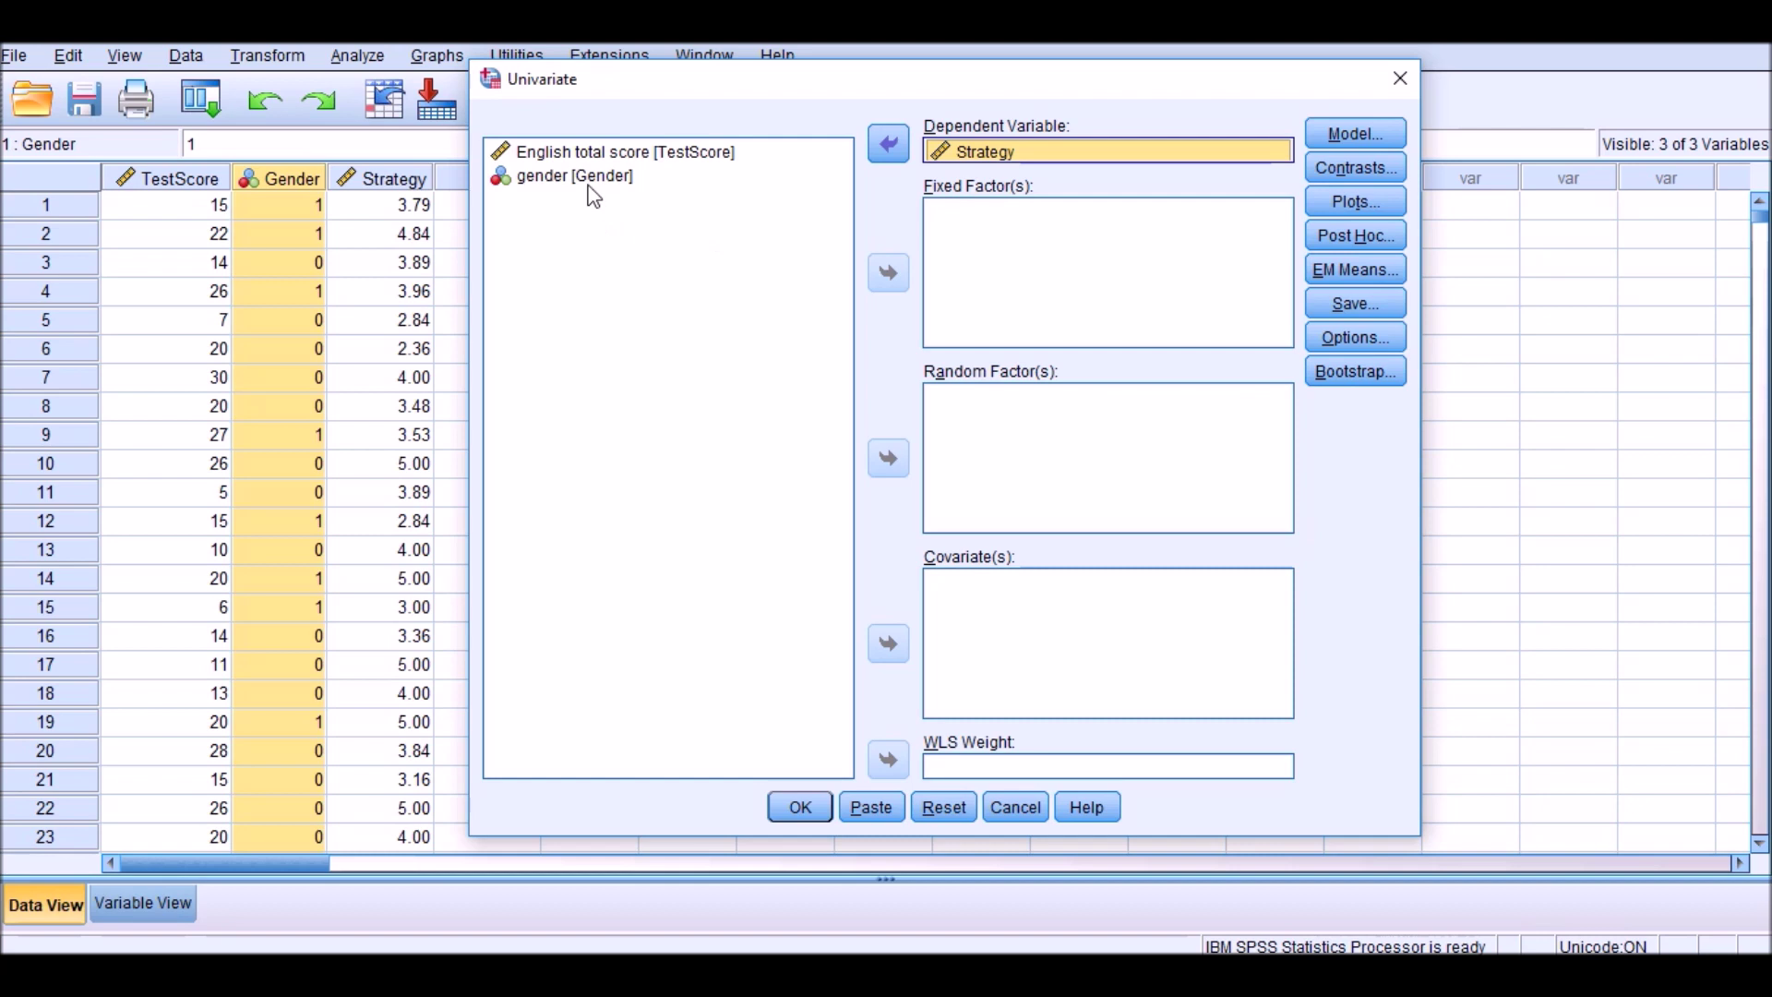
{"action": "left_click", "coordinate": [550, 177]}
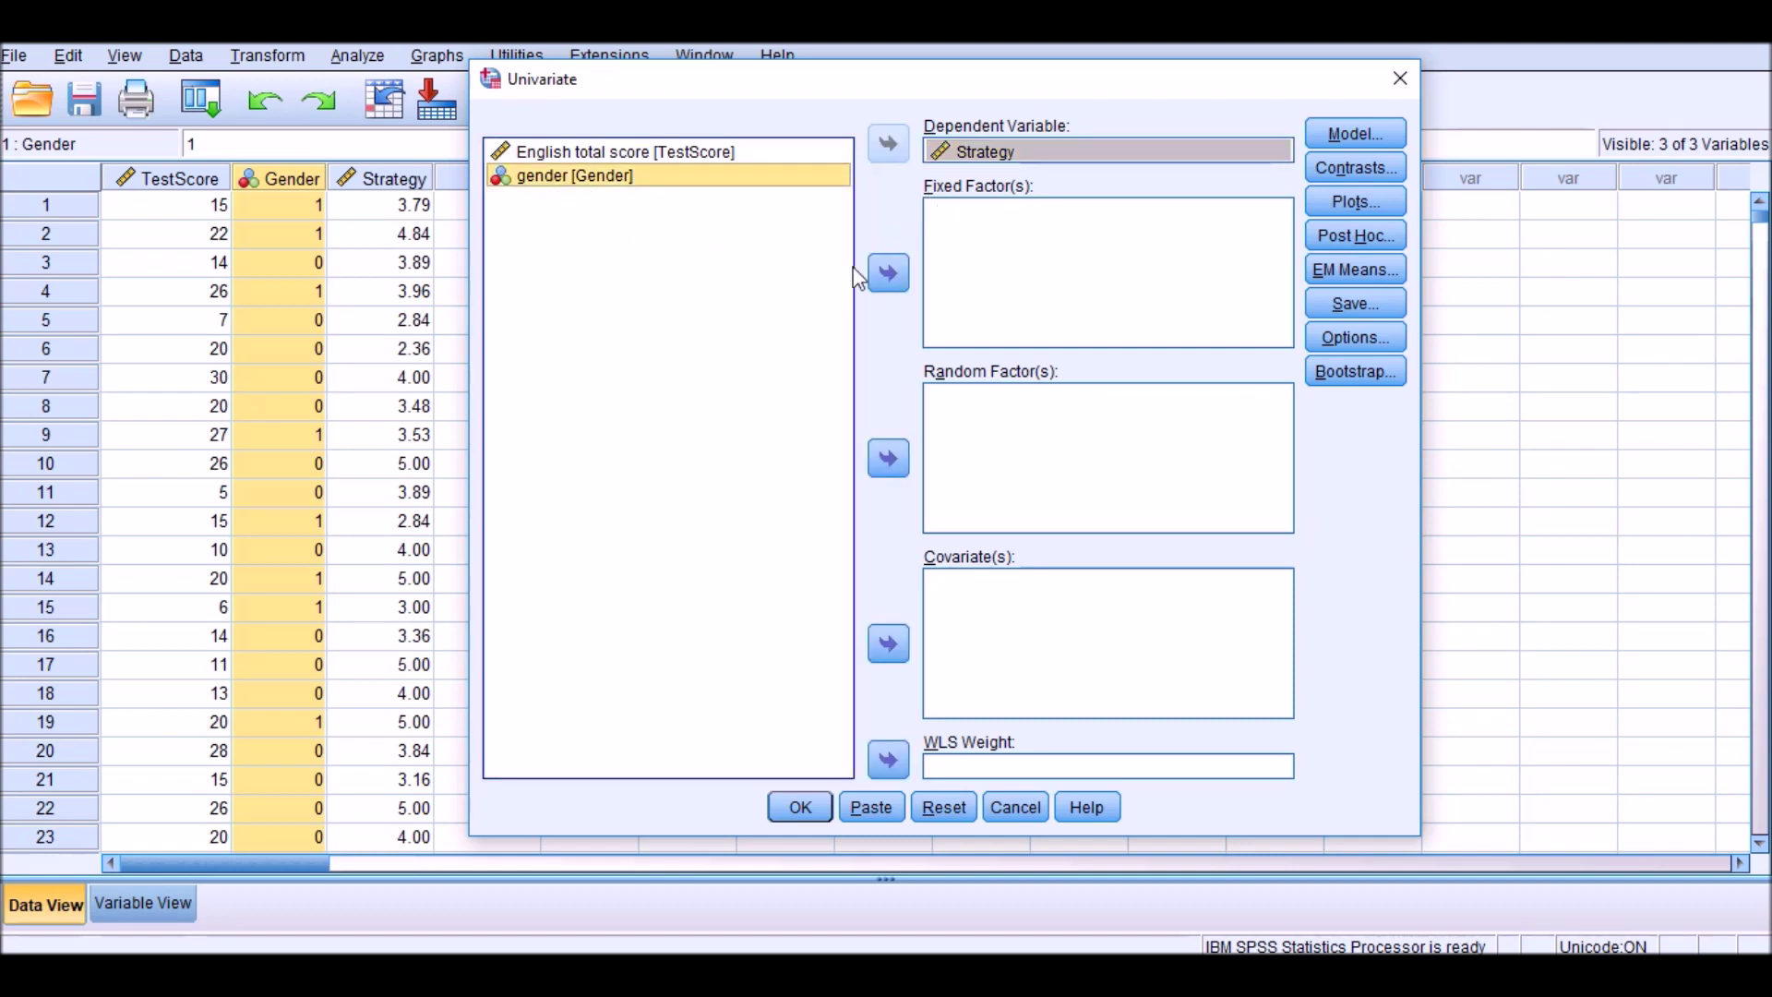
{"action": "left_click", "coordinate": [889, 274]}
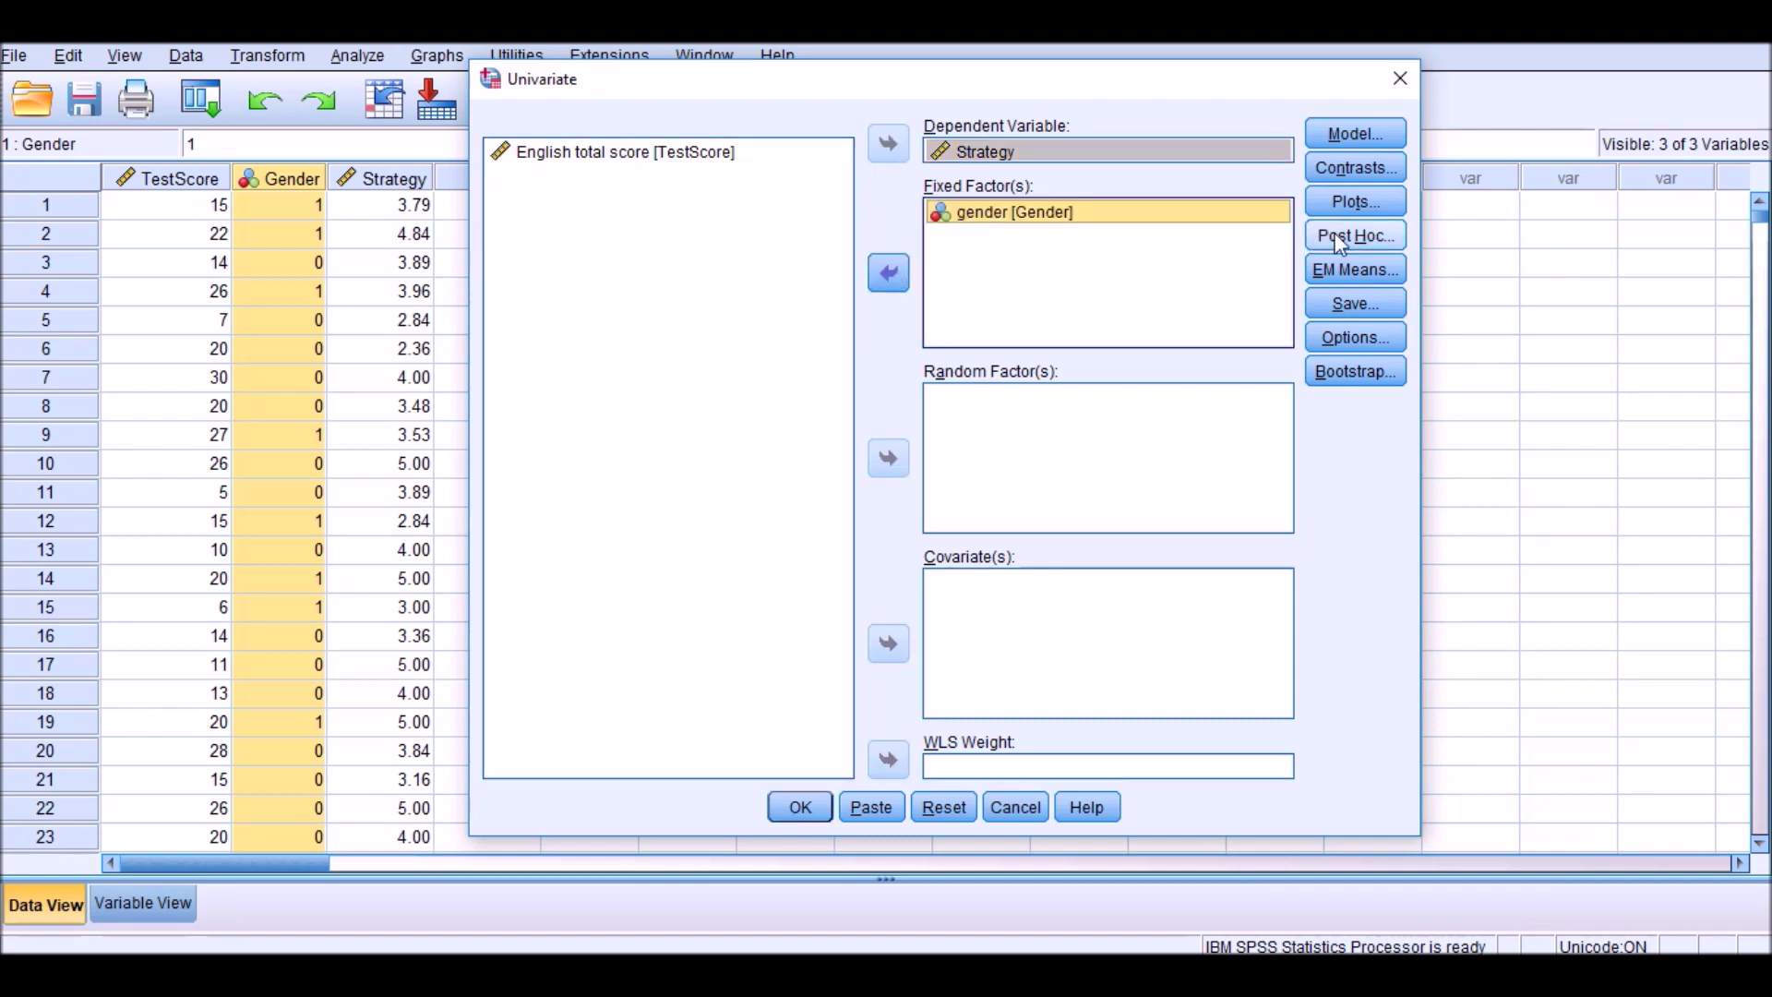
Step: Add estimates of effect size and run the ANOVA
{"action": "left_click", "coordinate": [1353, 337]}
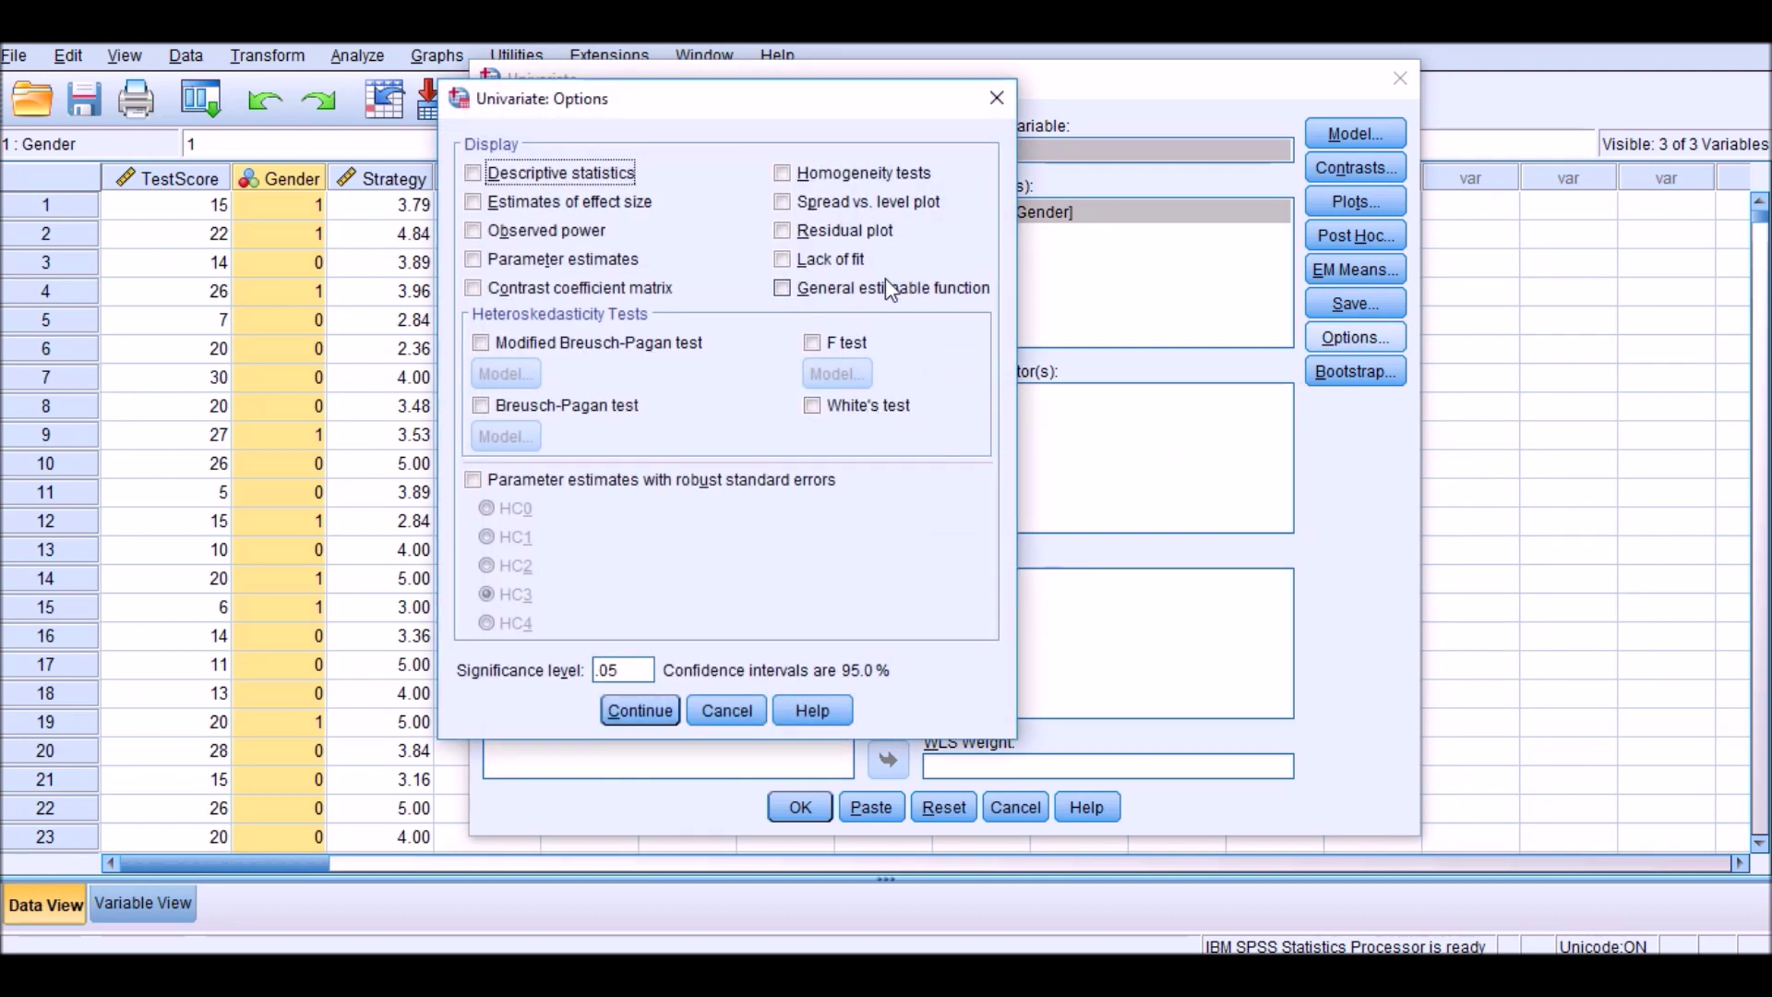
{"action": "left_click", "coordinate": [472, 201]}
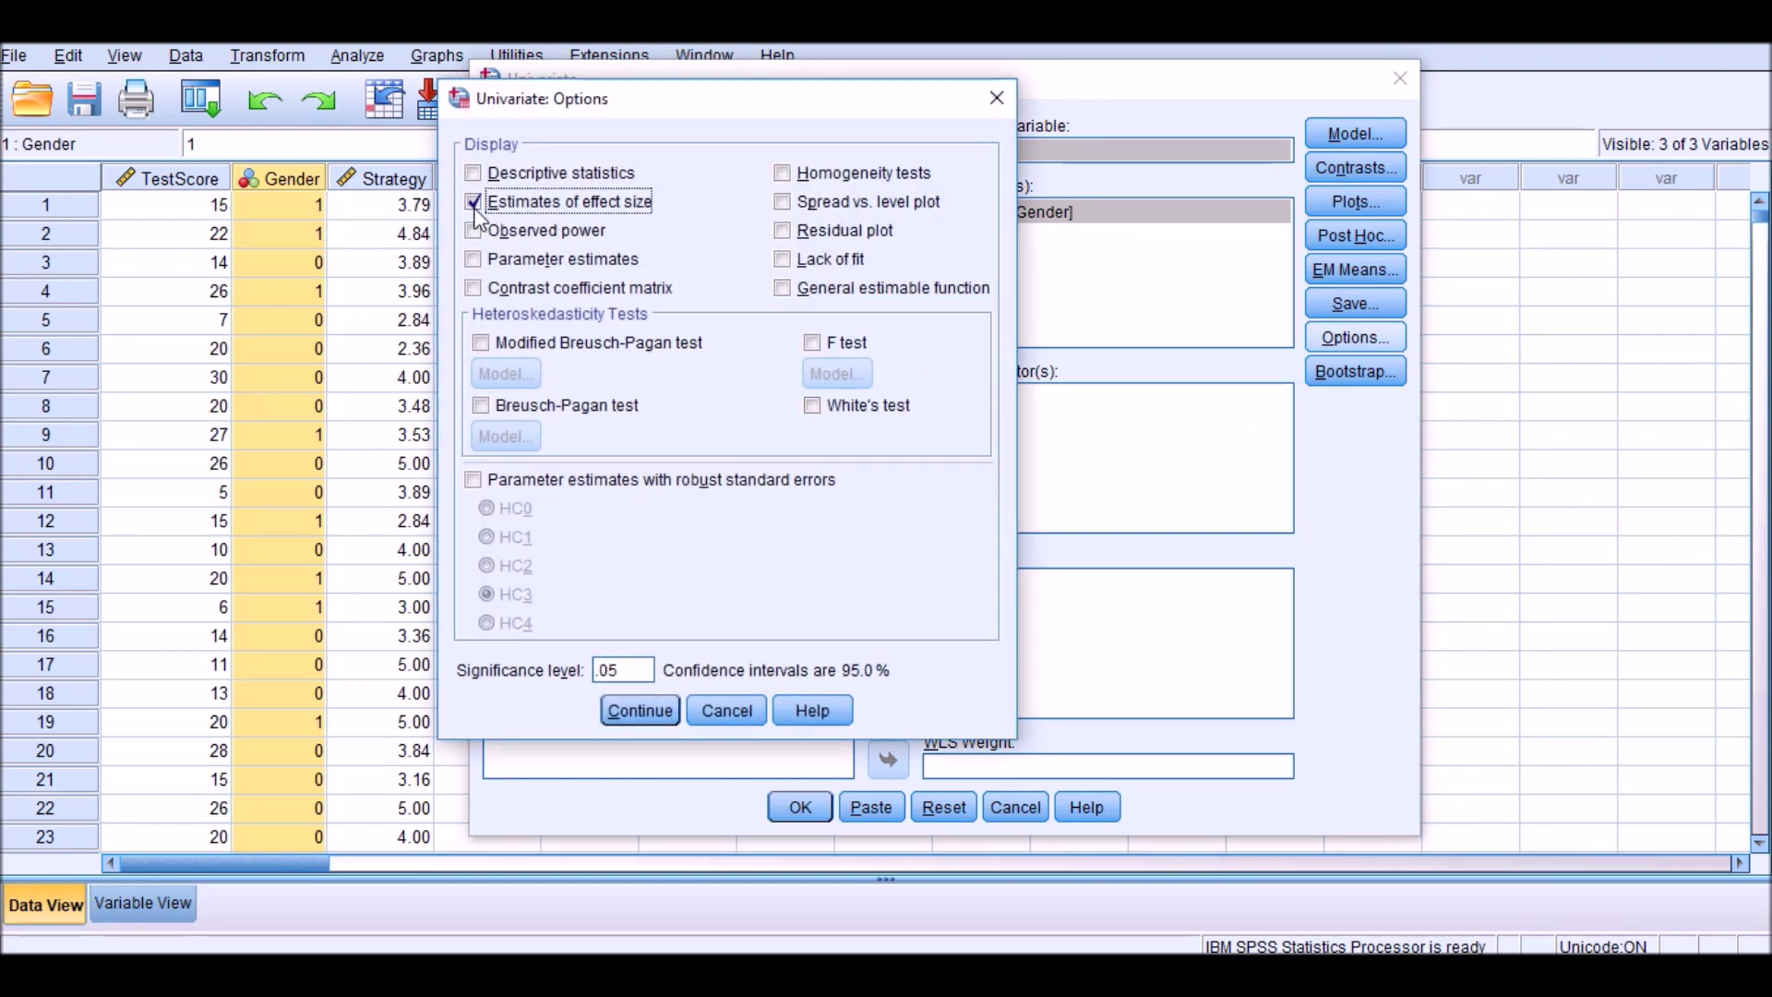
{"action": "left_click", "coordinate": [642, 709]}
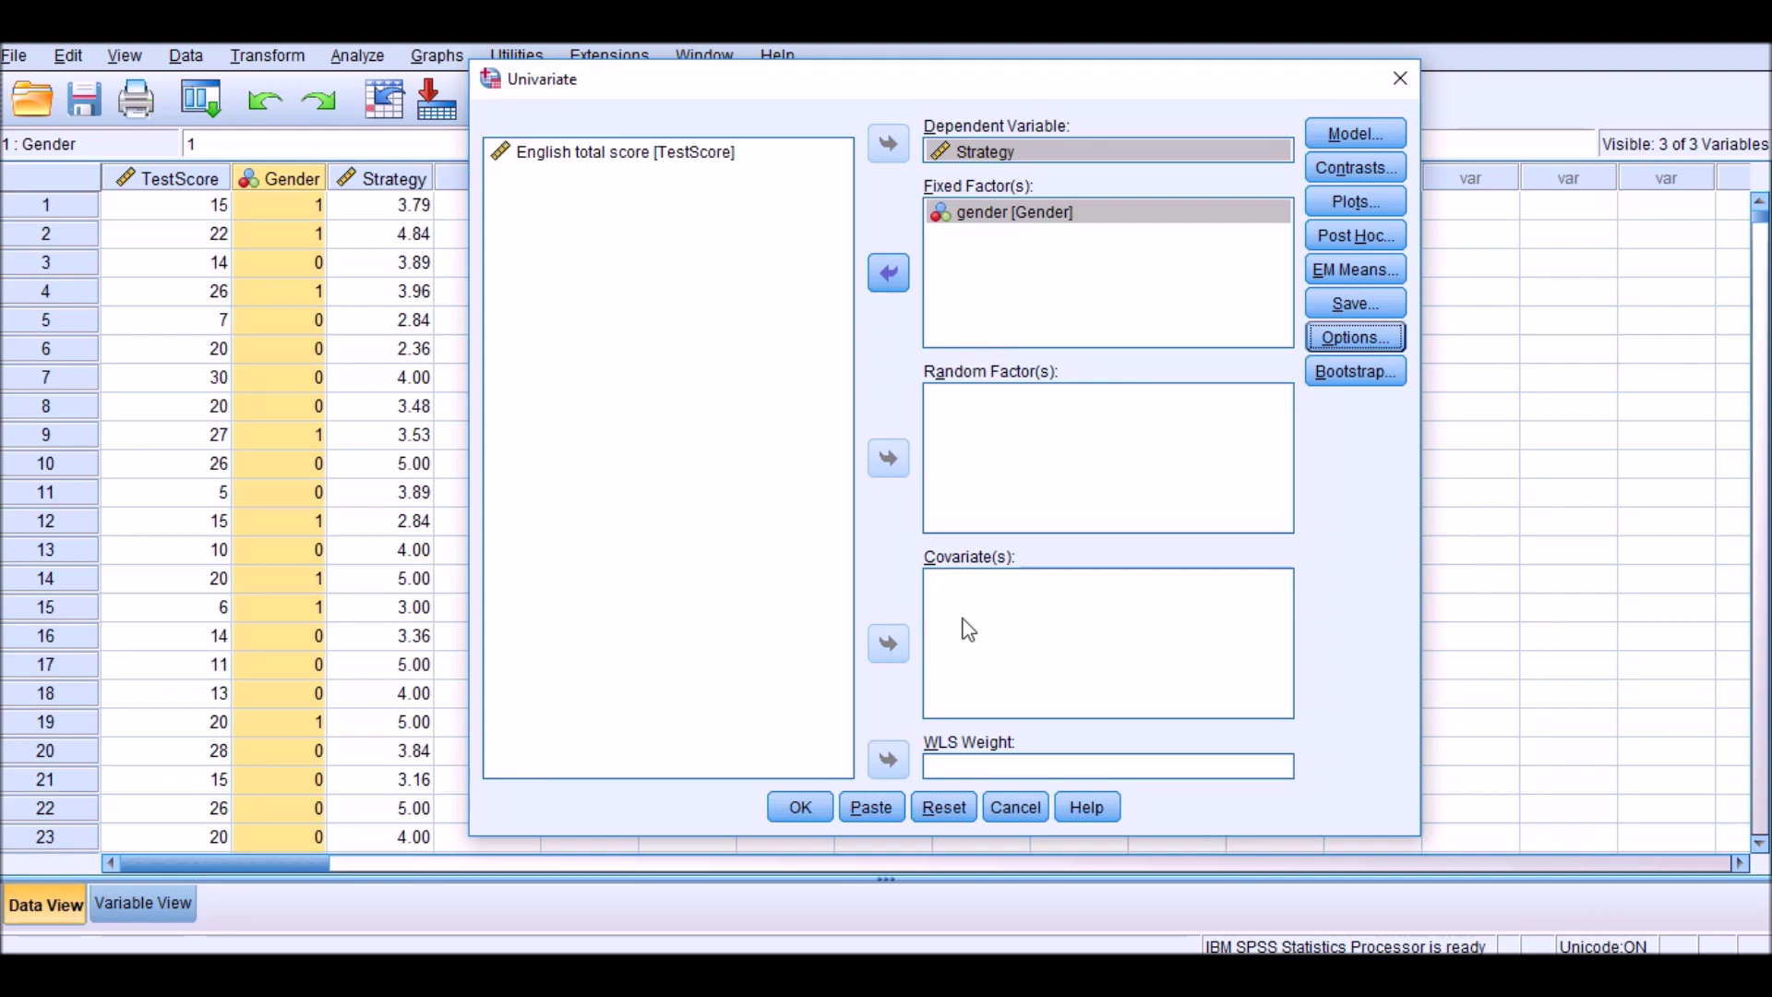
{"action": "left_click", "coordinate": [799, 808]}
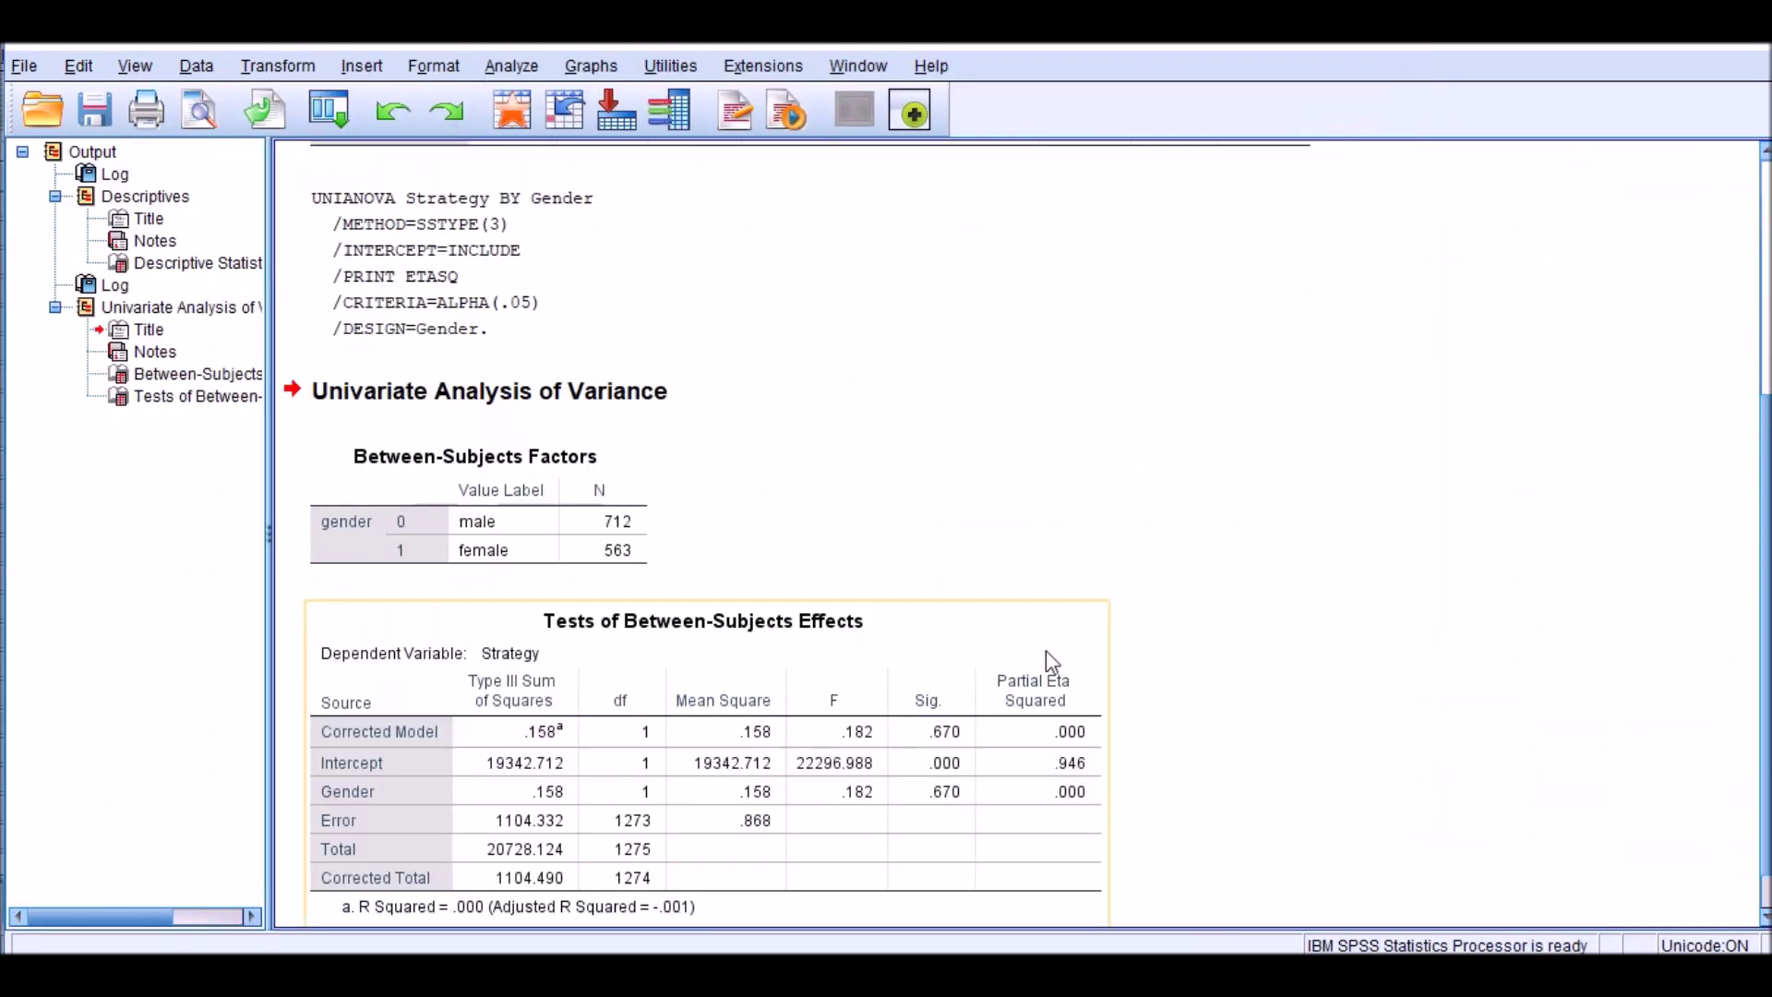
Step: Open the Tests of Between-Subjects Effects table and check Gender's Sig. value of .670
{"action": "left_click", "coordinate": [602, 703]}
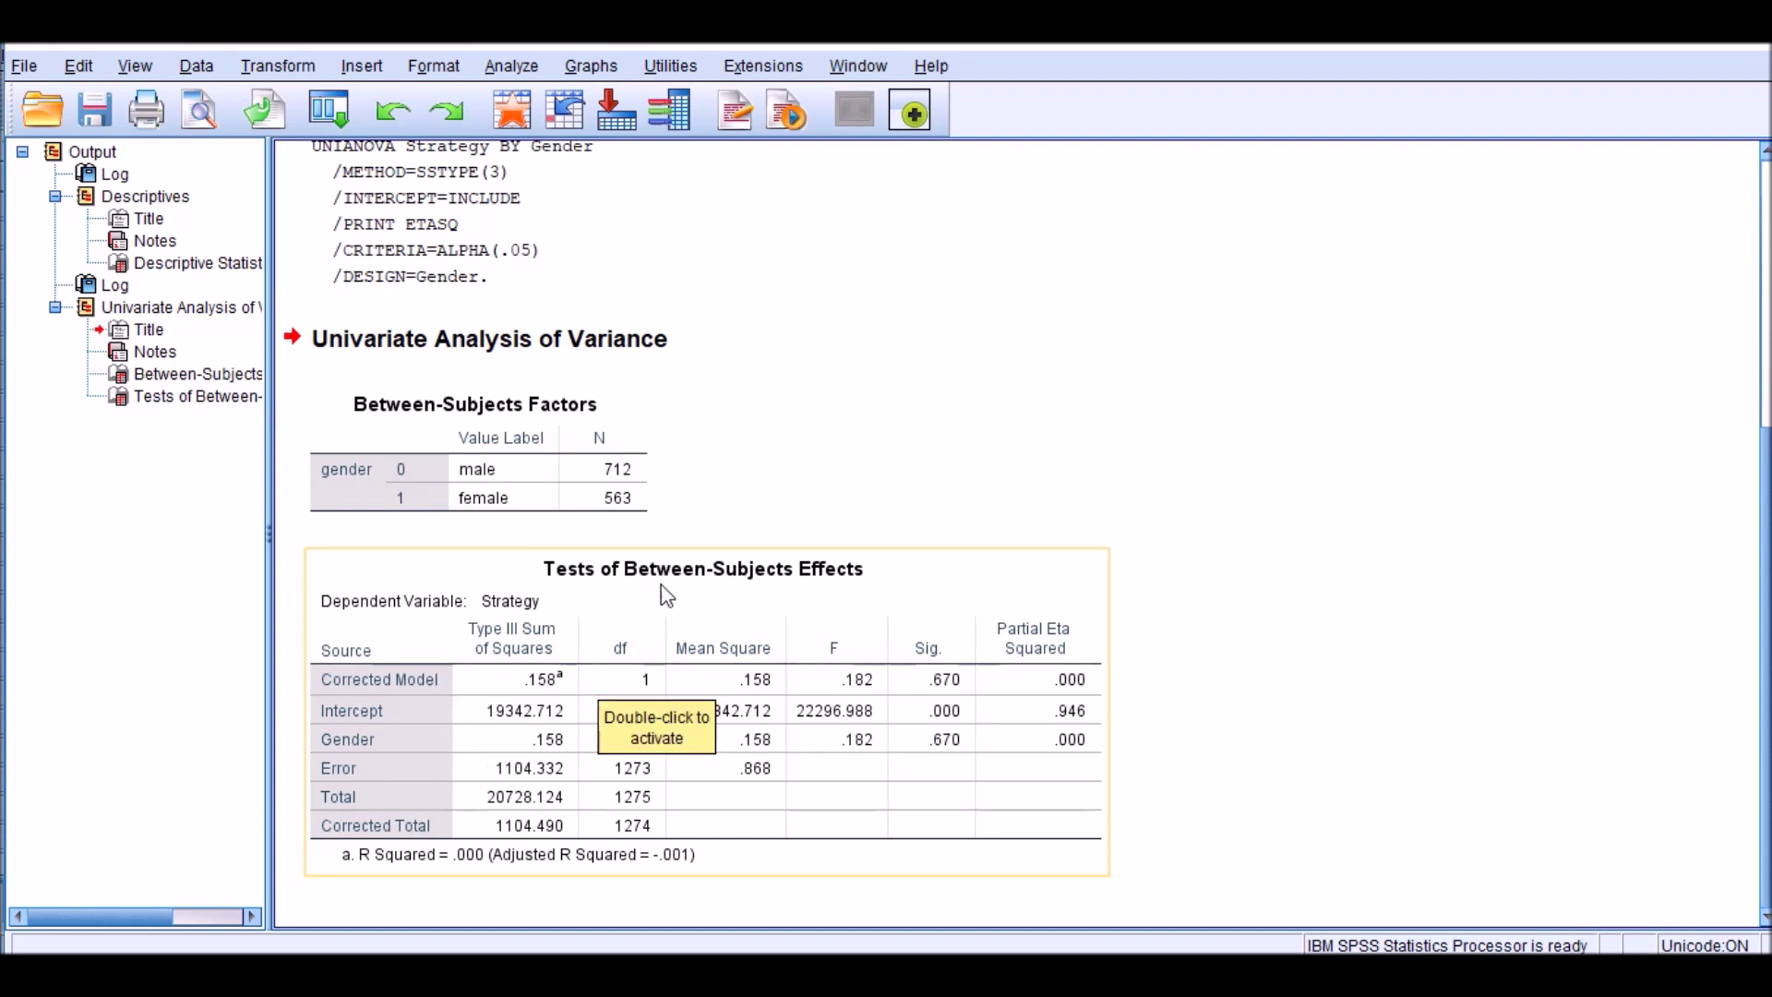
{"action": "left_click", "coordinate": [495, 762]}
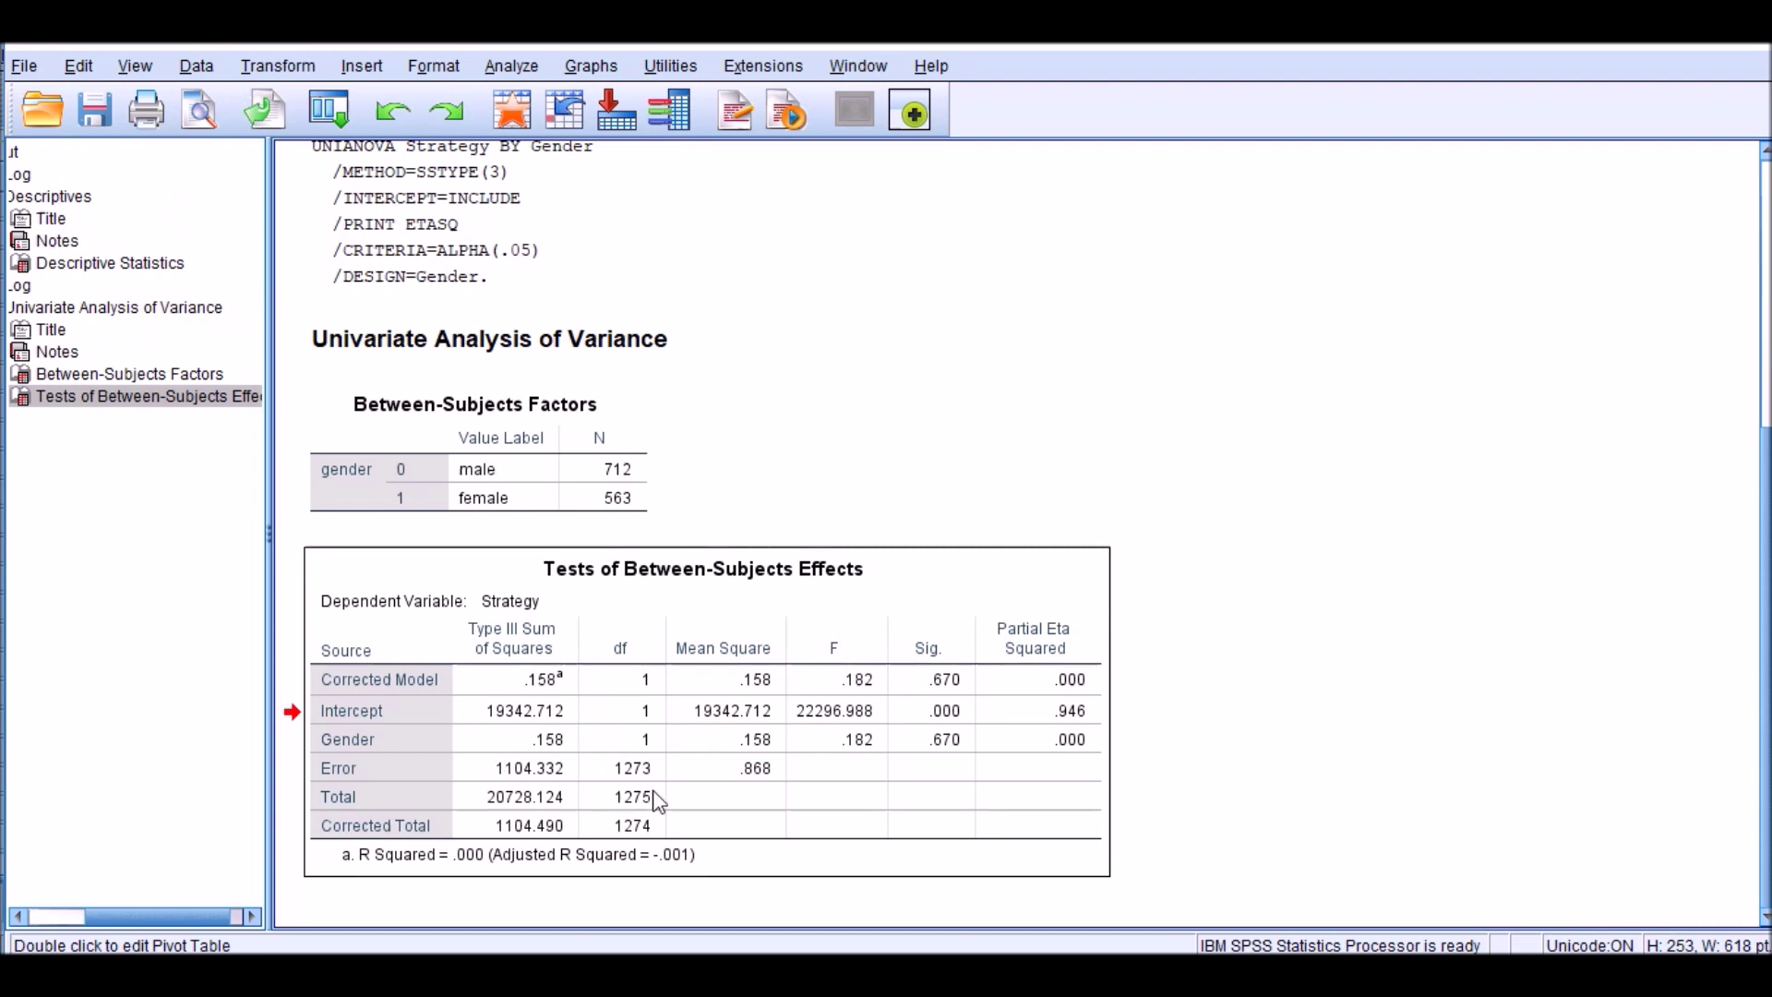
{"action": "double_click", "coordinate": [712, 799]}
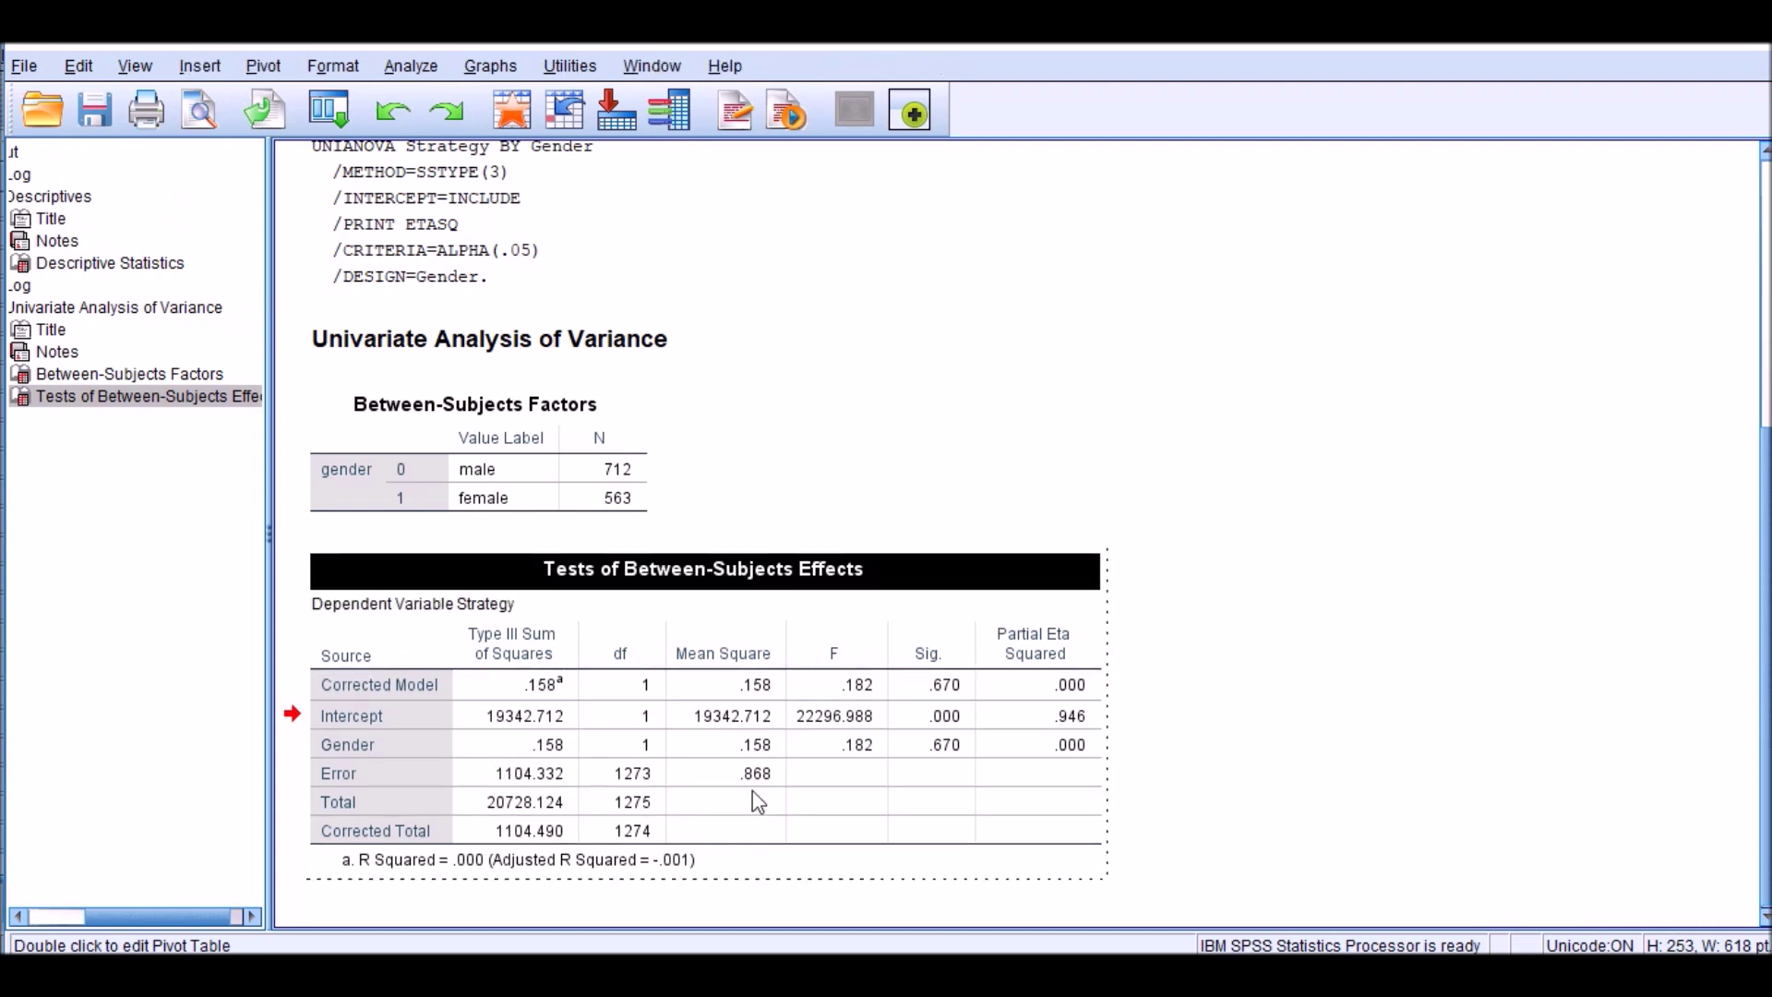
{"action": "left_click", "coordinate": [356, 744]}
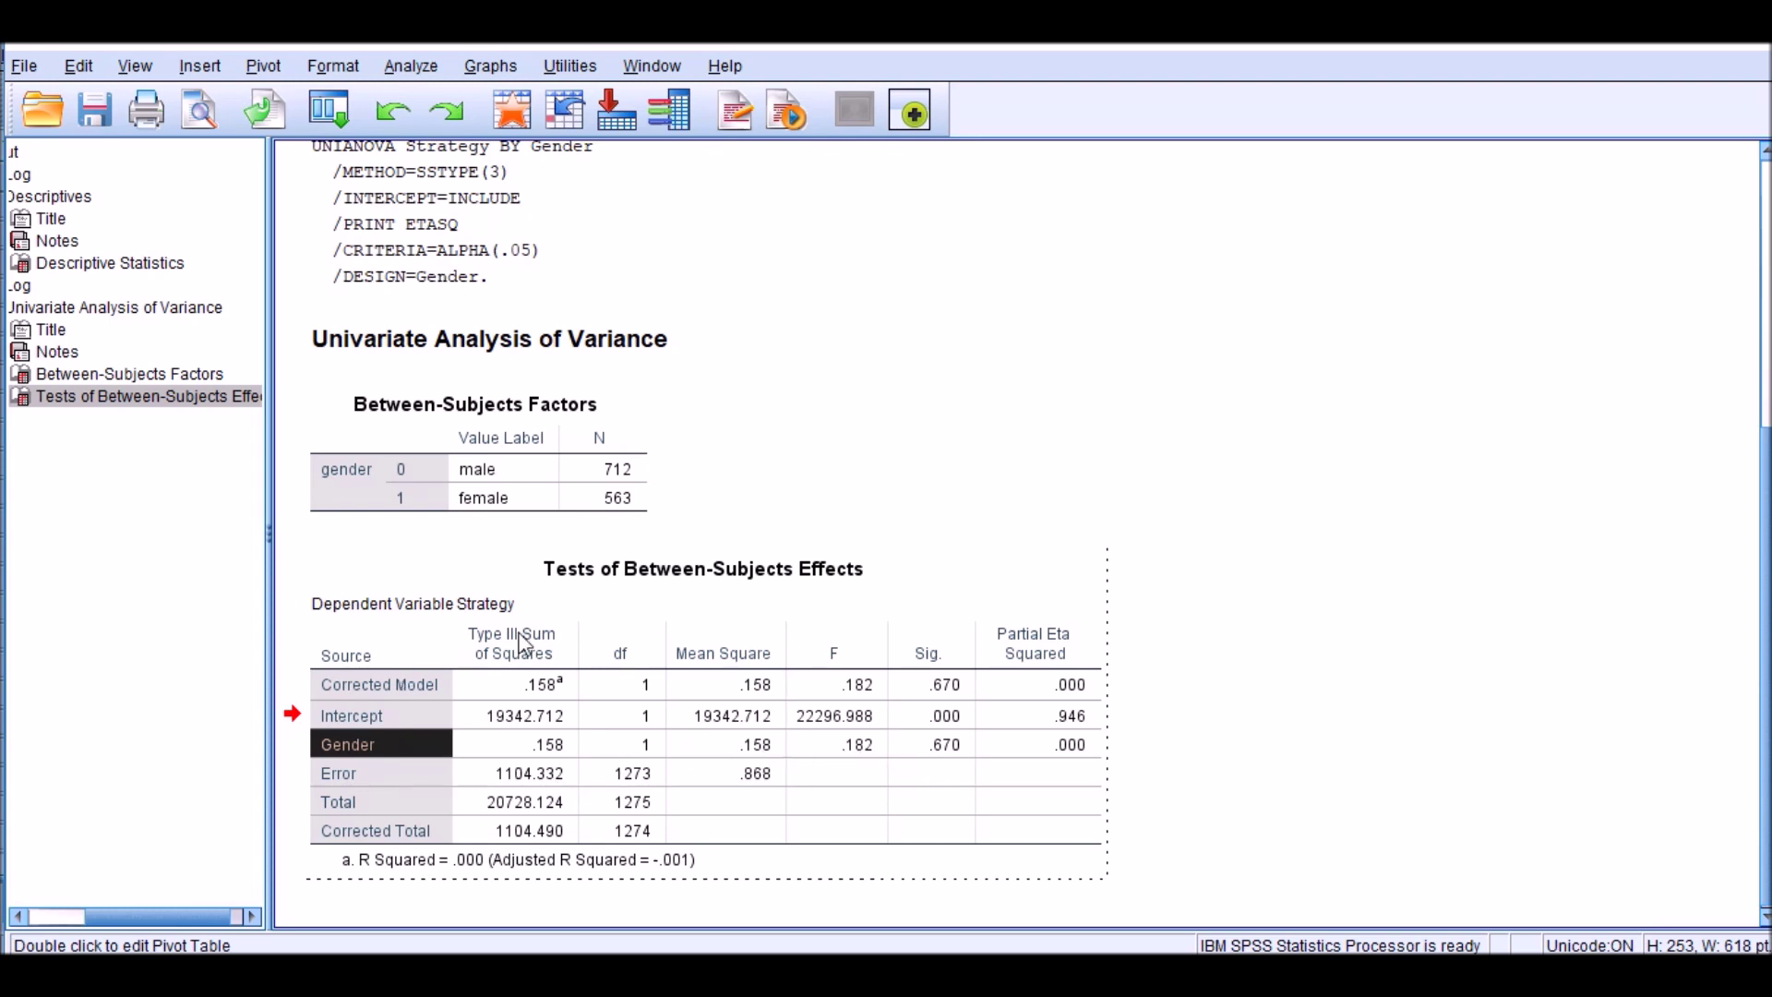
{"action": "left_click", "coordinate": [485, 610]}
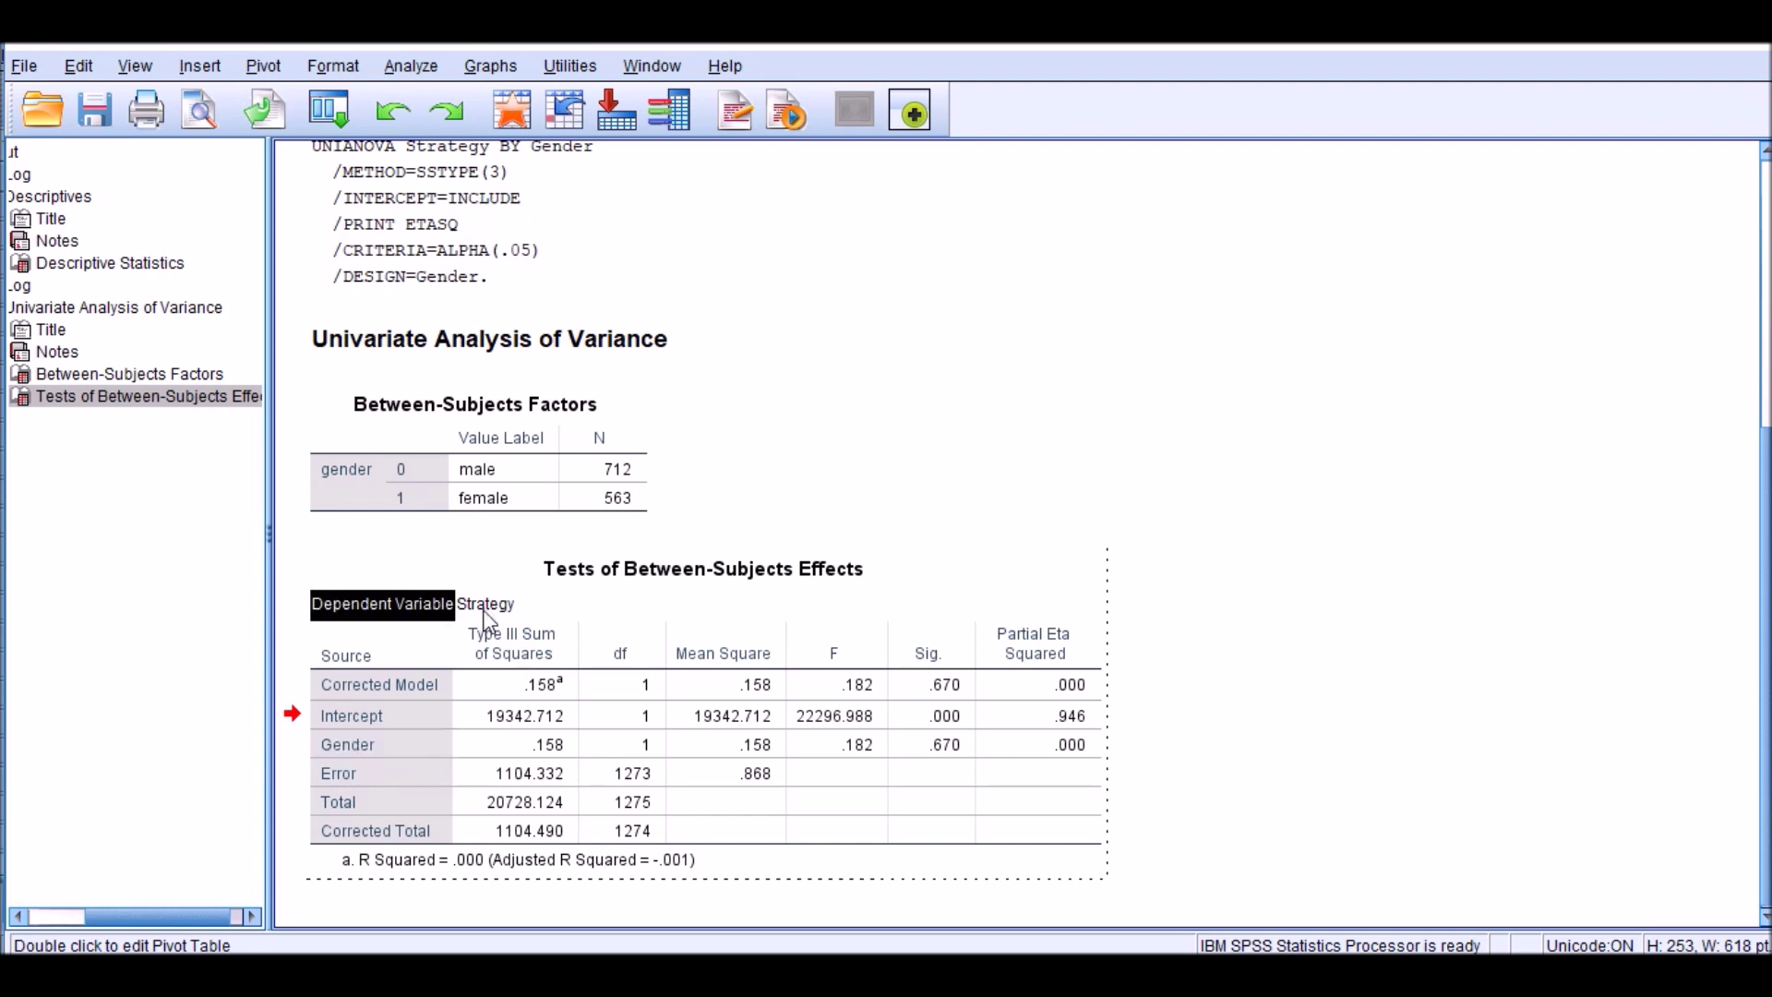
{"action": "left_click", "coordinate": [947, 746]}
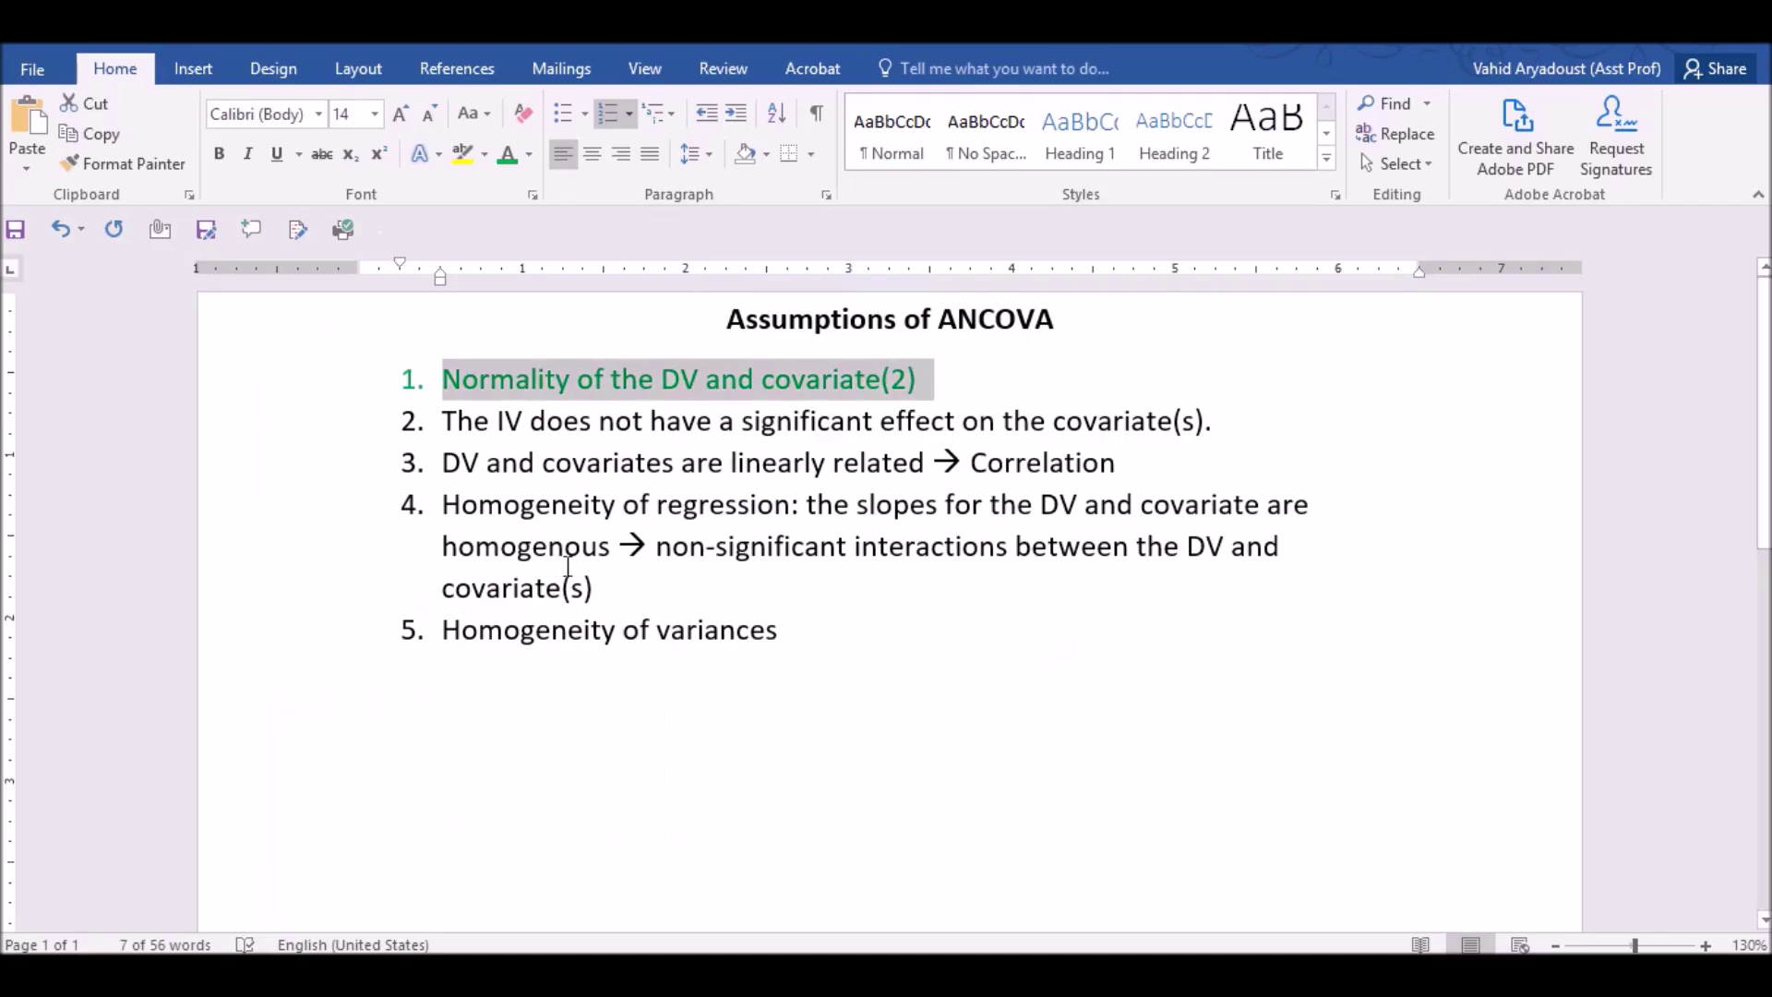
Step: Color the second assumption, IV has no significant effect on covariates, green and return to SPSS
{"action": "triple_click", "coordinate": [579, 424]}
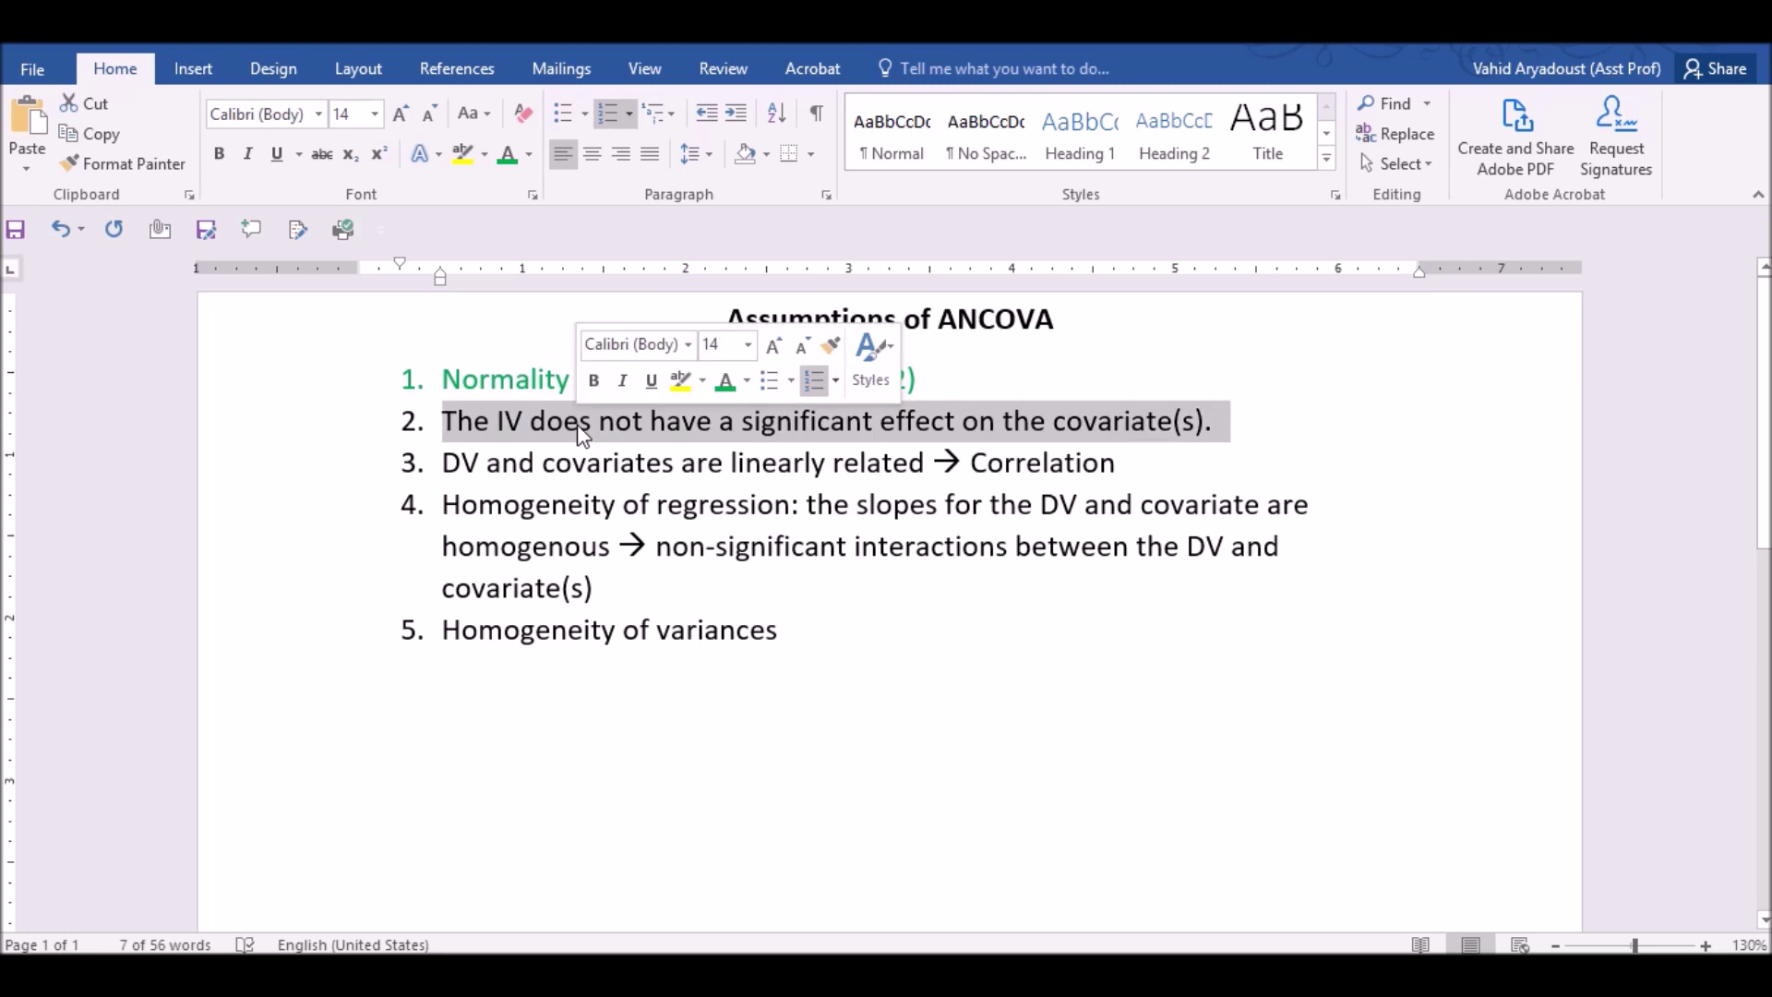
{"action": "left_click", "coordinate": [504, 158]}
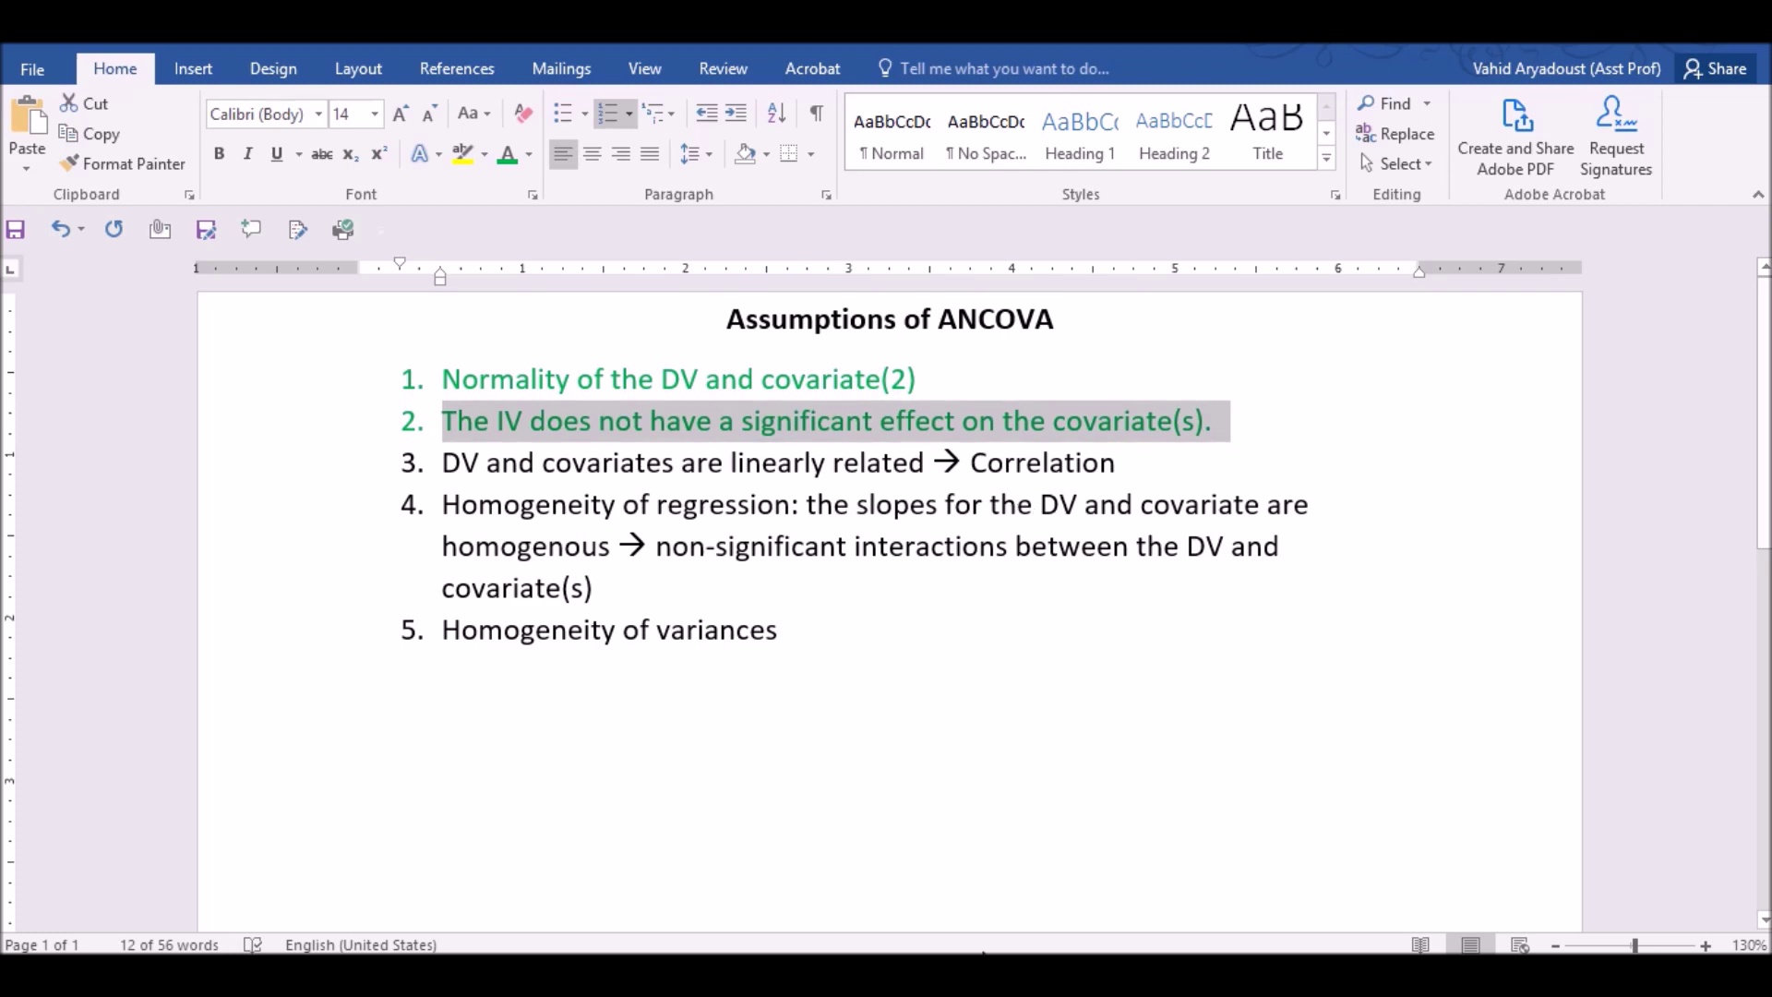
{"action": "left_click", "coordinate": [1040, 877]}
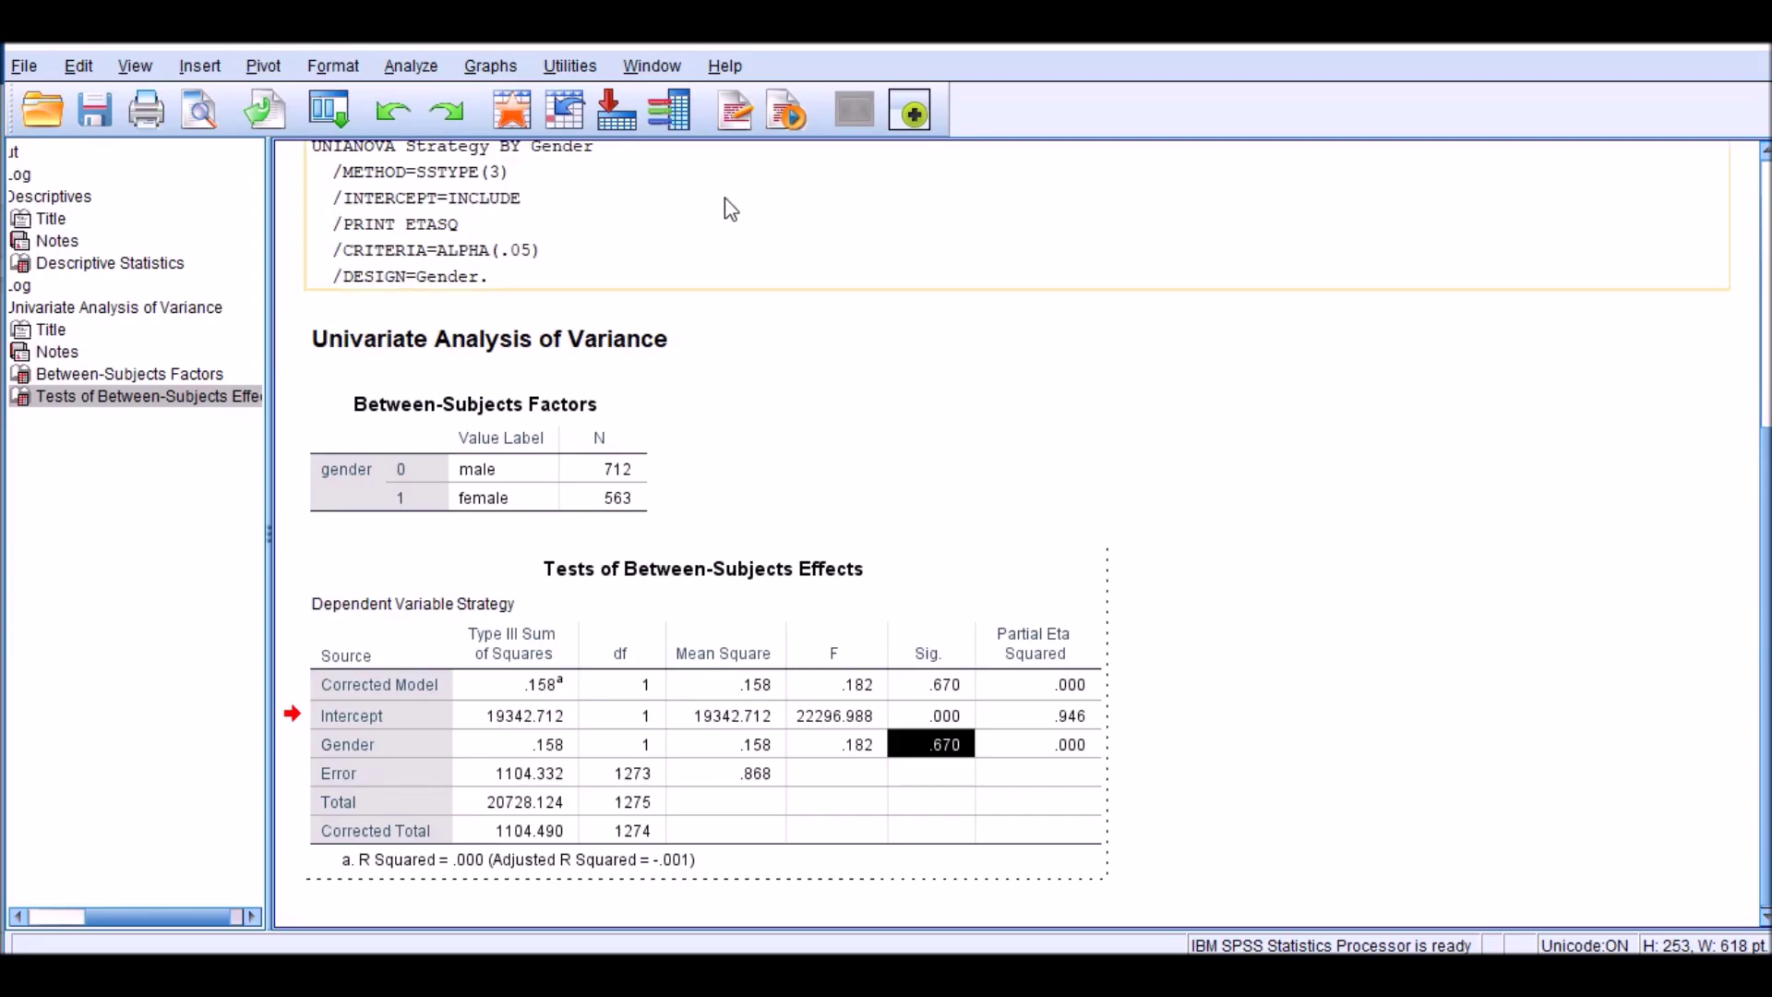
Step: Run a bivariate correlation of English total score and Strategy, giving r = .093, Sig. = .001
{"action": "left_click", "coordinate": [412, 72]}
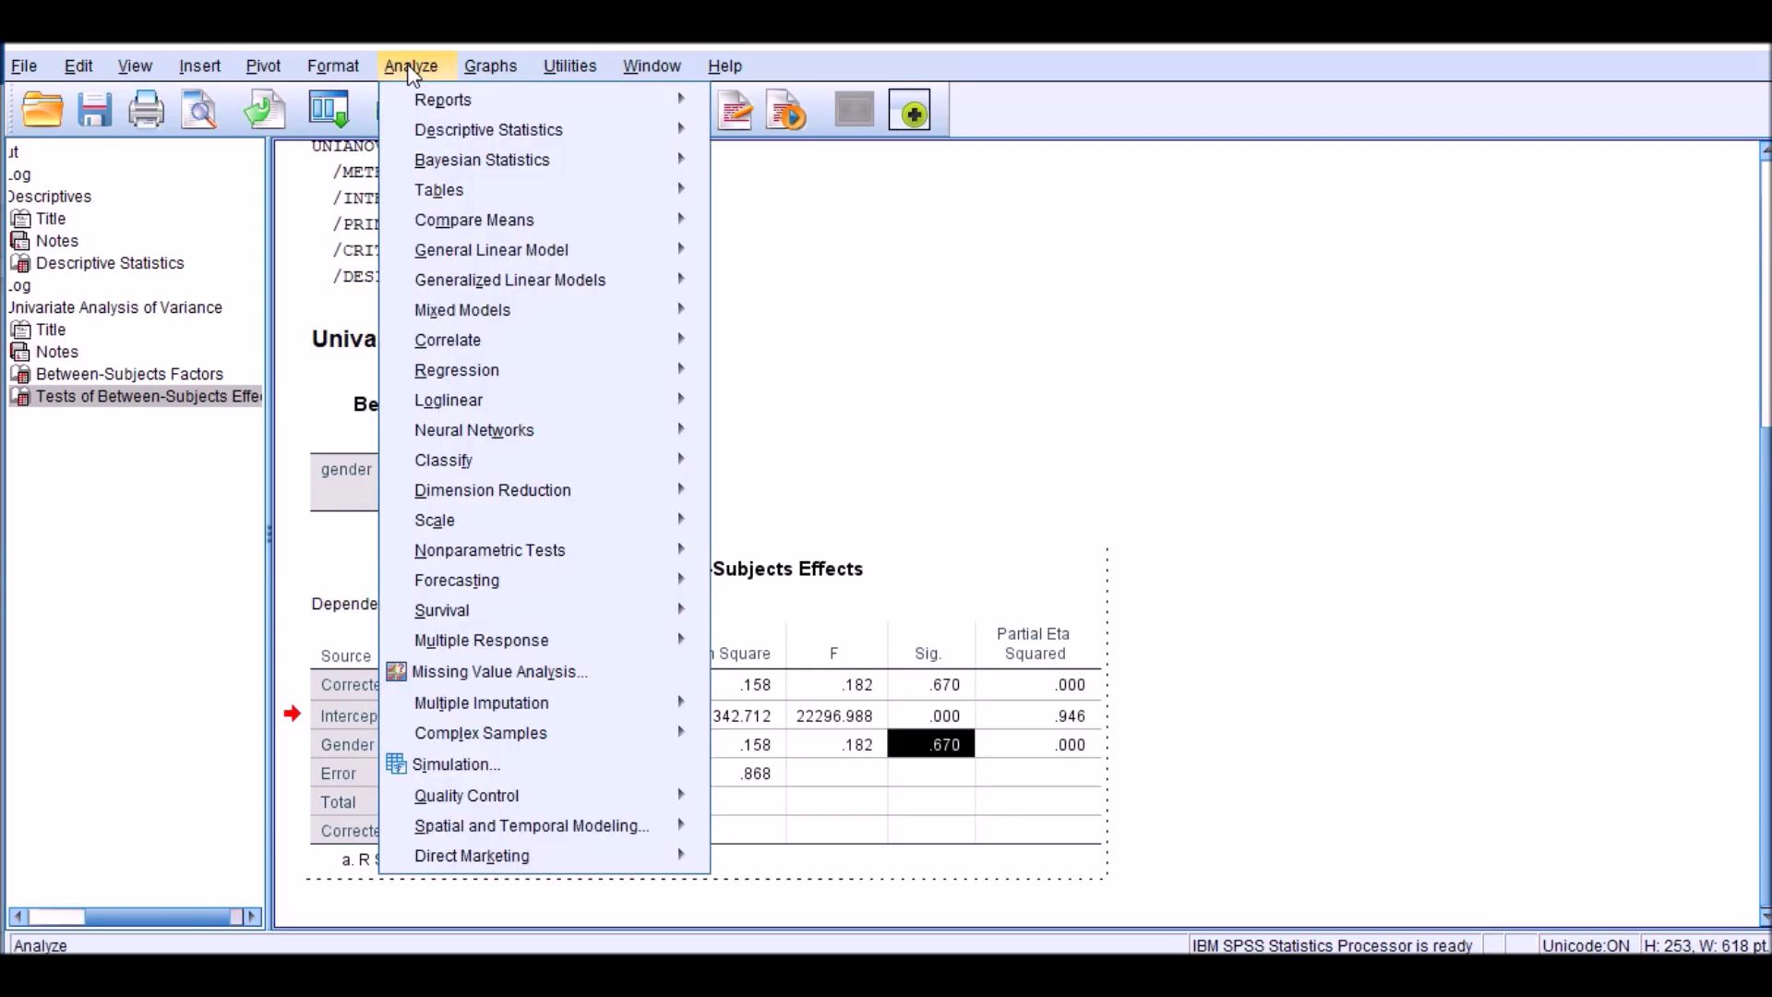
{"action": "mouse_move", "coordinate": [609, 344]}
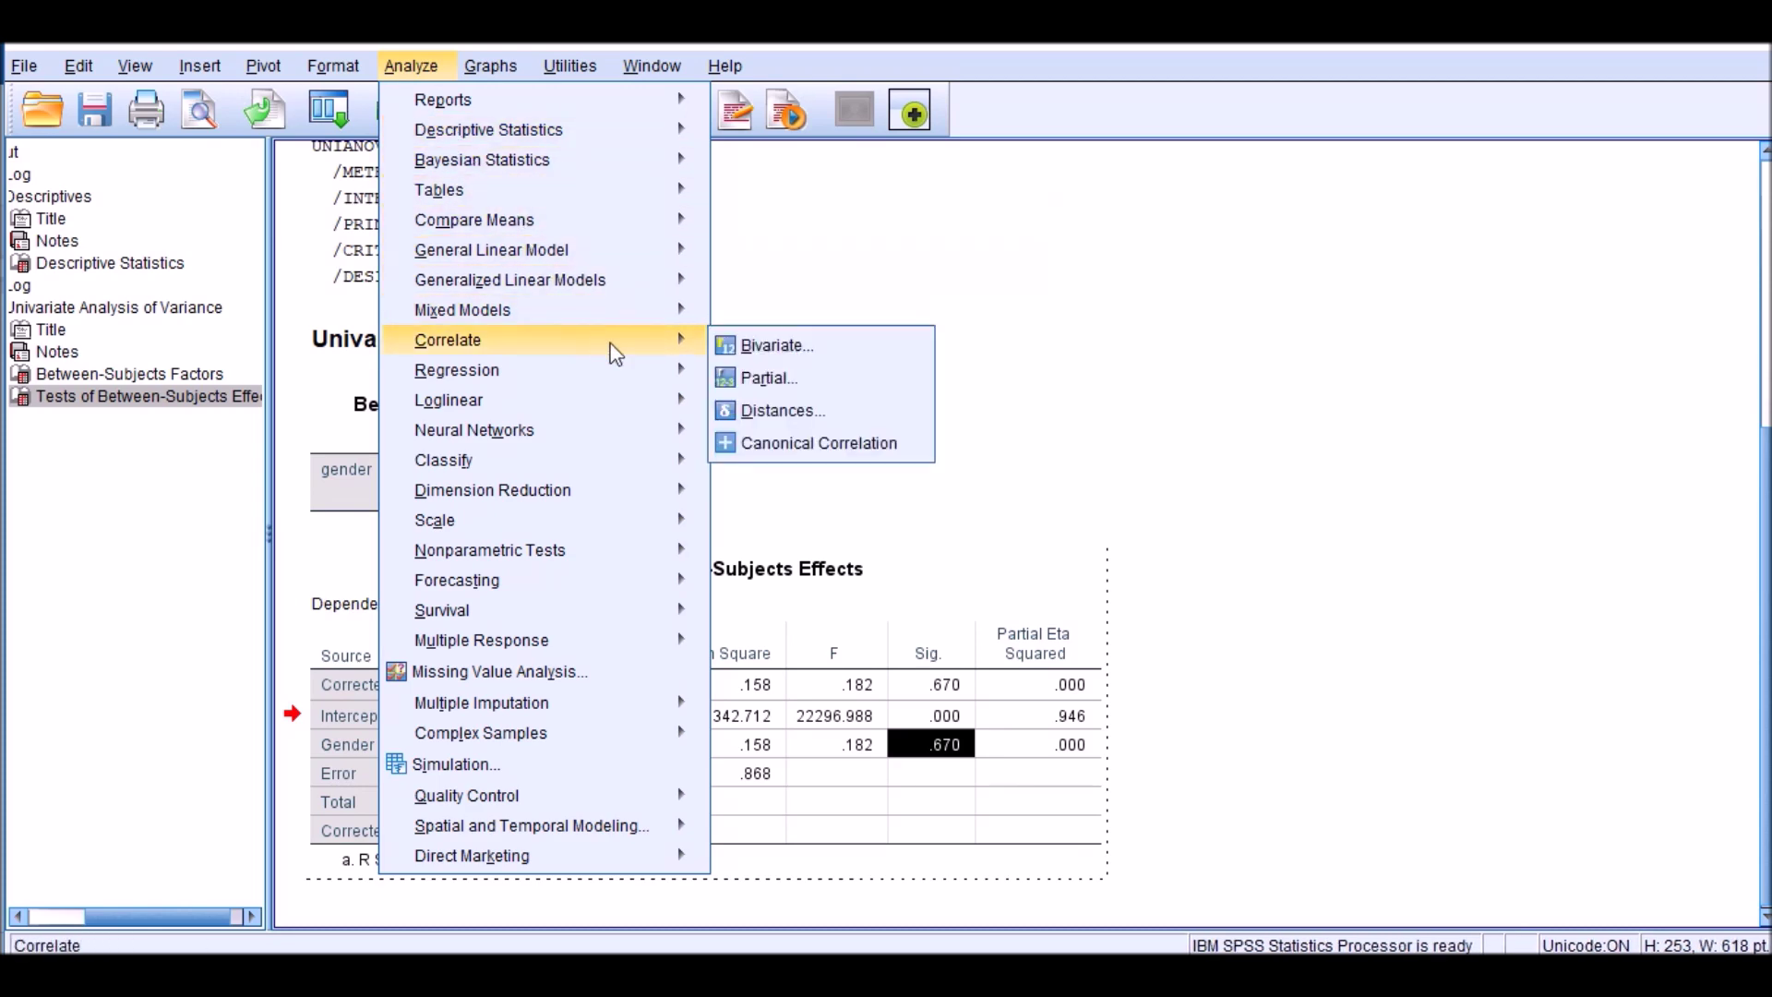
{"action": "left_click", "coordinate": [749, 358]}
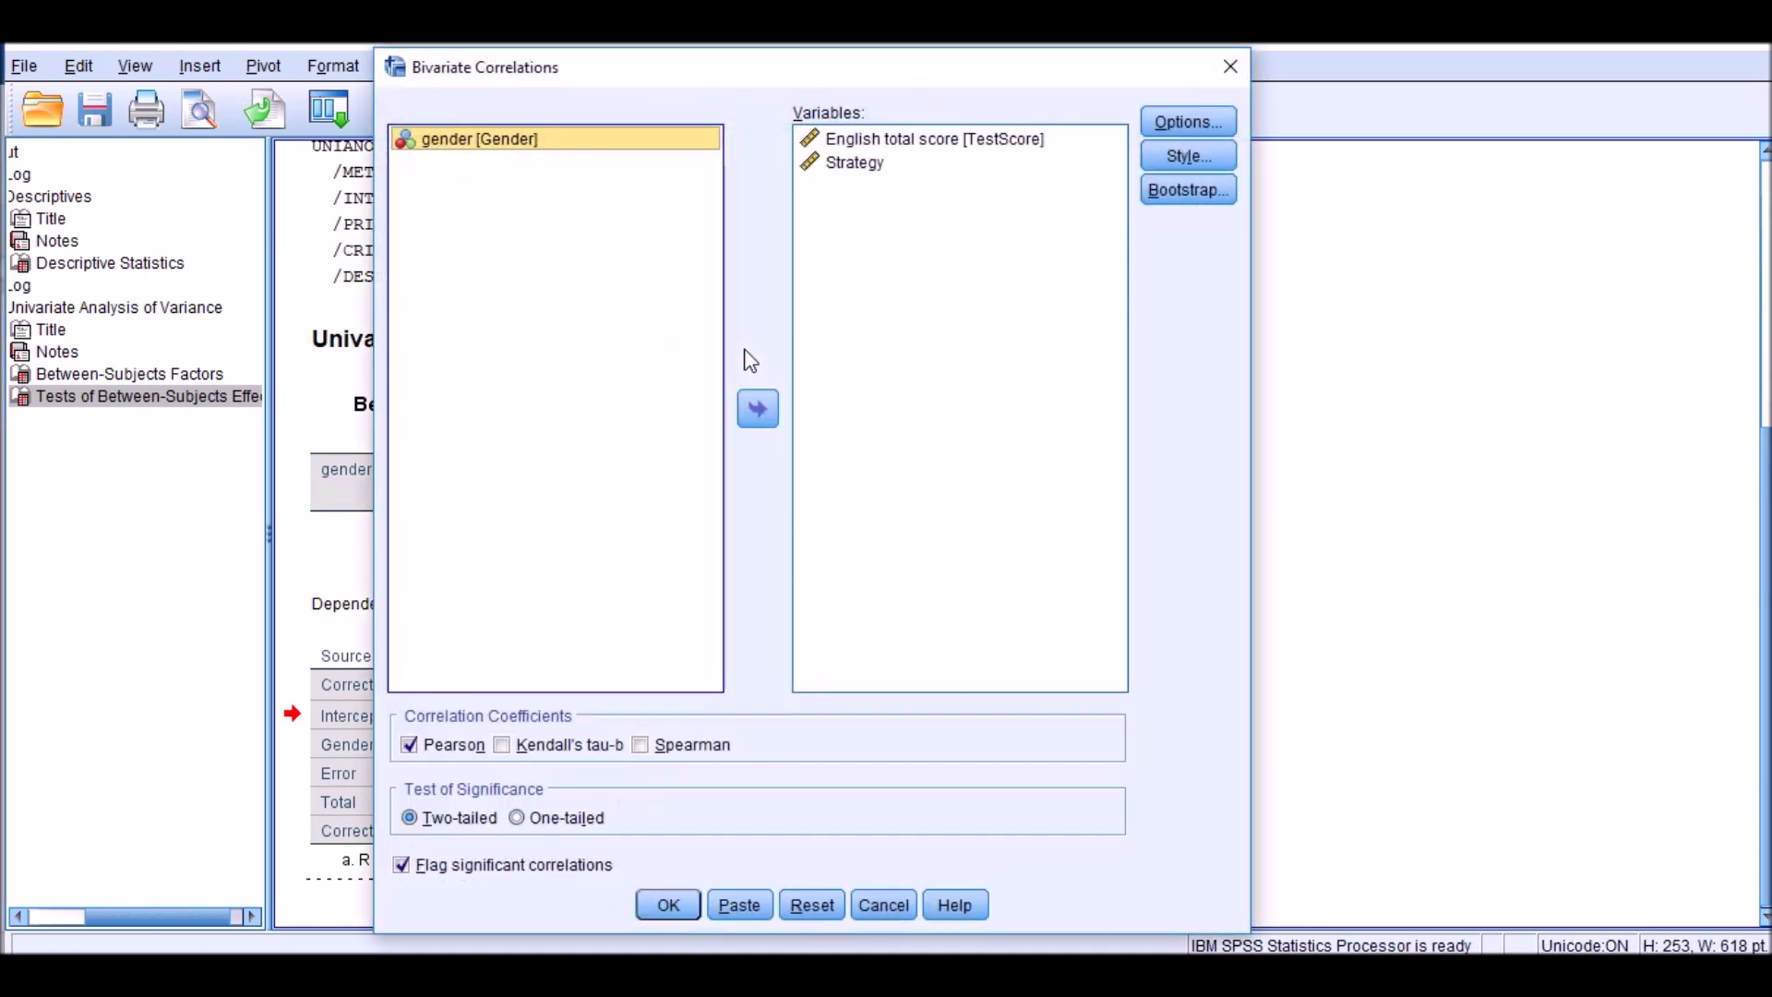
{"action": "left_click", "coordinate": [812, 905]}
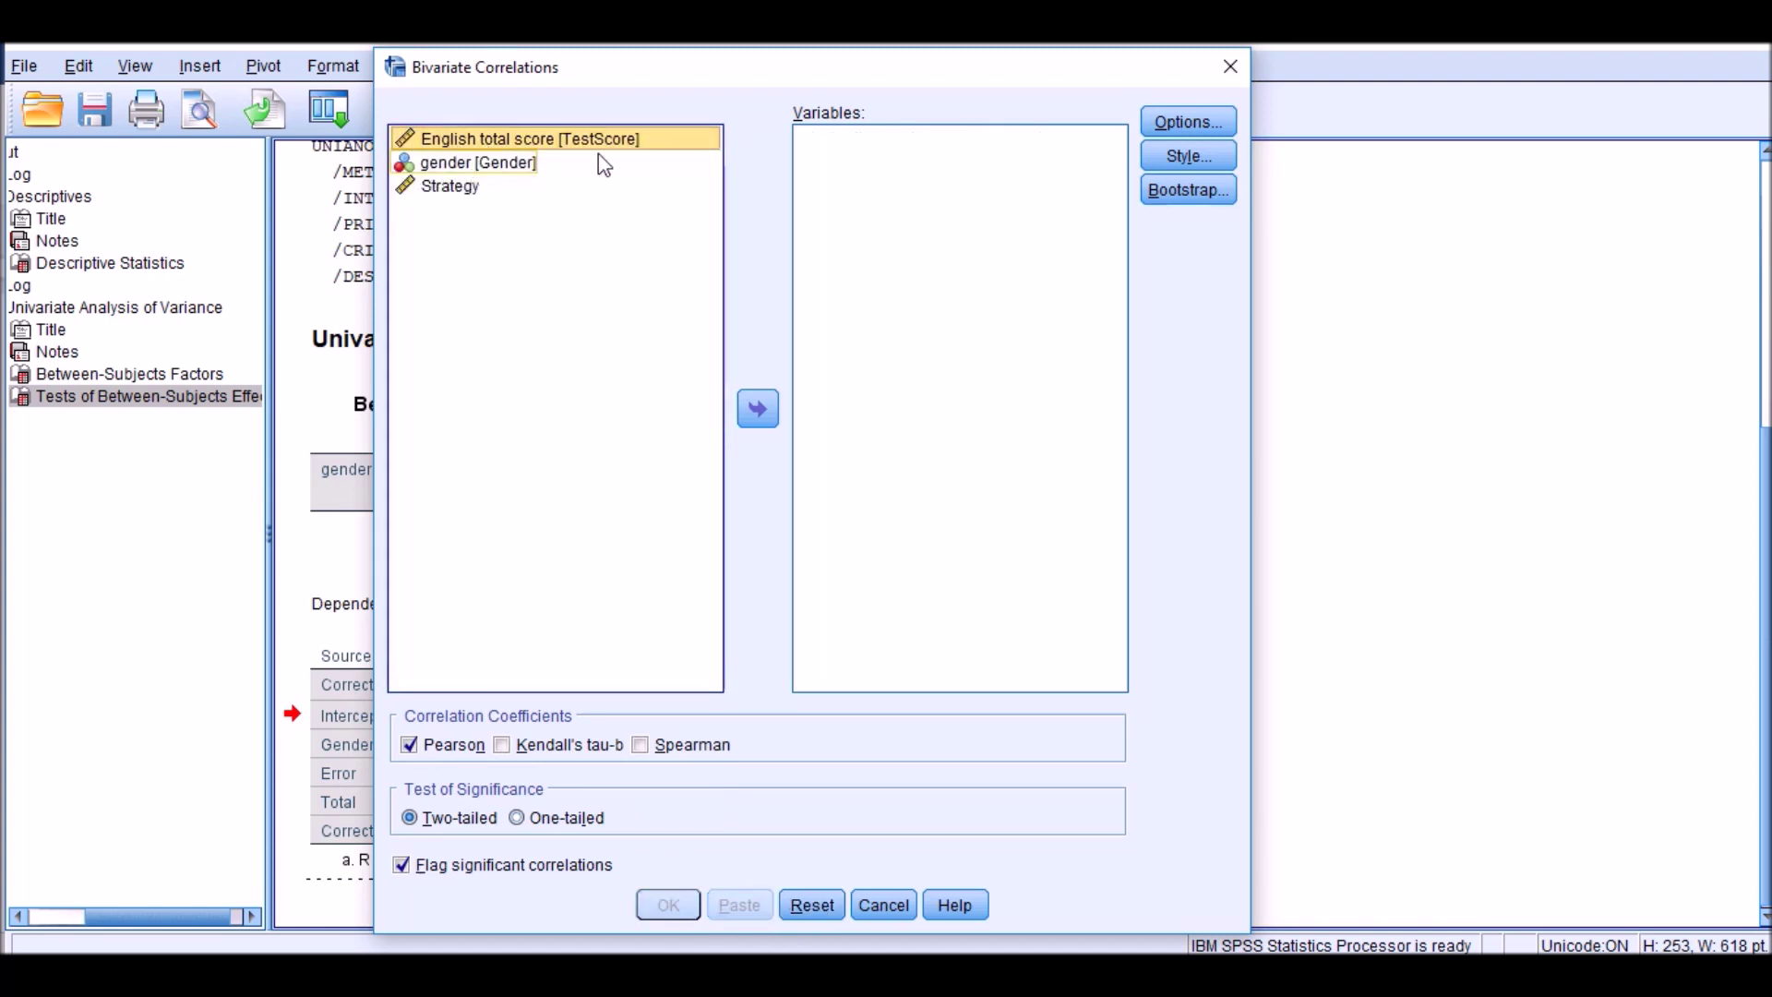
{"action": "left_click", "coordinate": [455, 189], "text": "ctrl"}
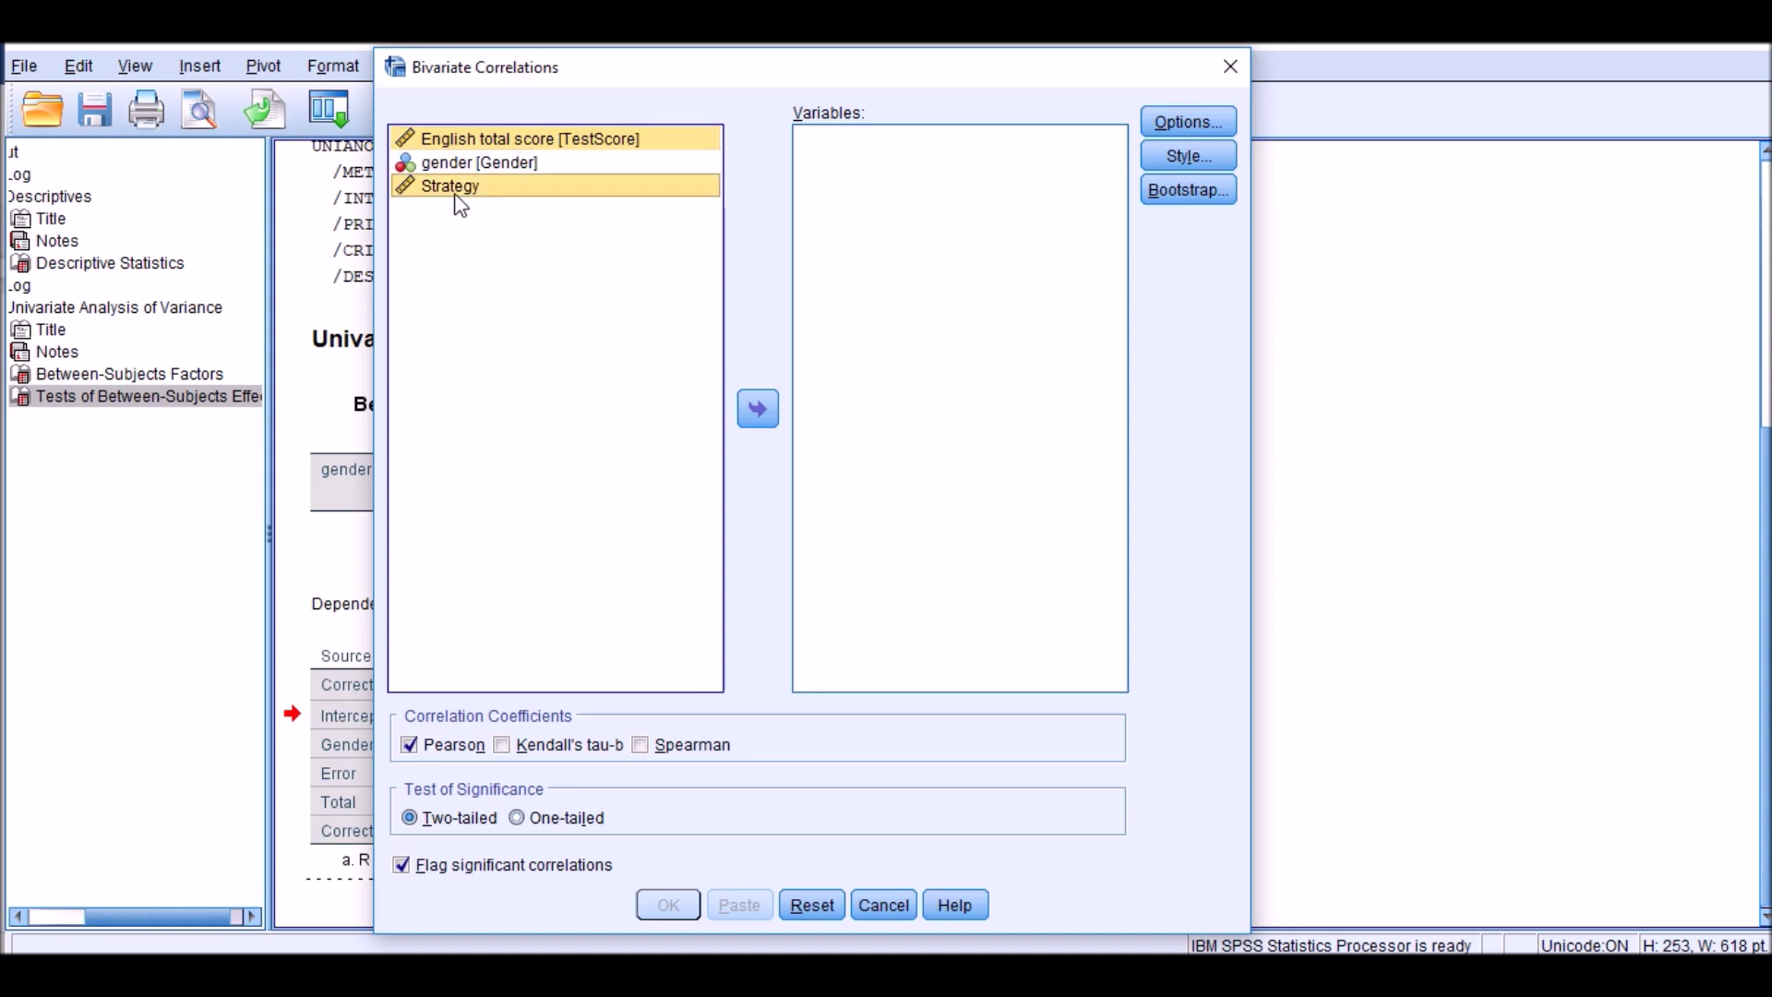
{"action": "left_click", "coordinate": [758, 409]}
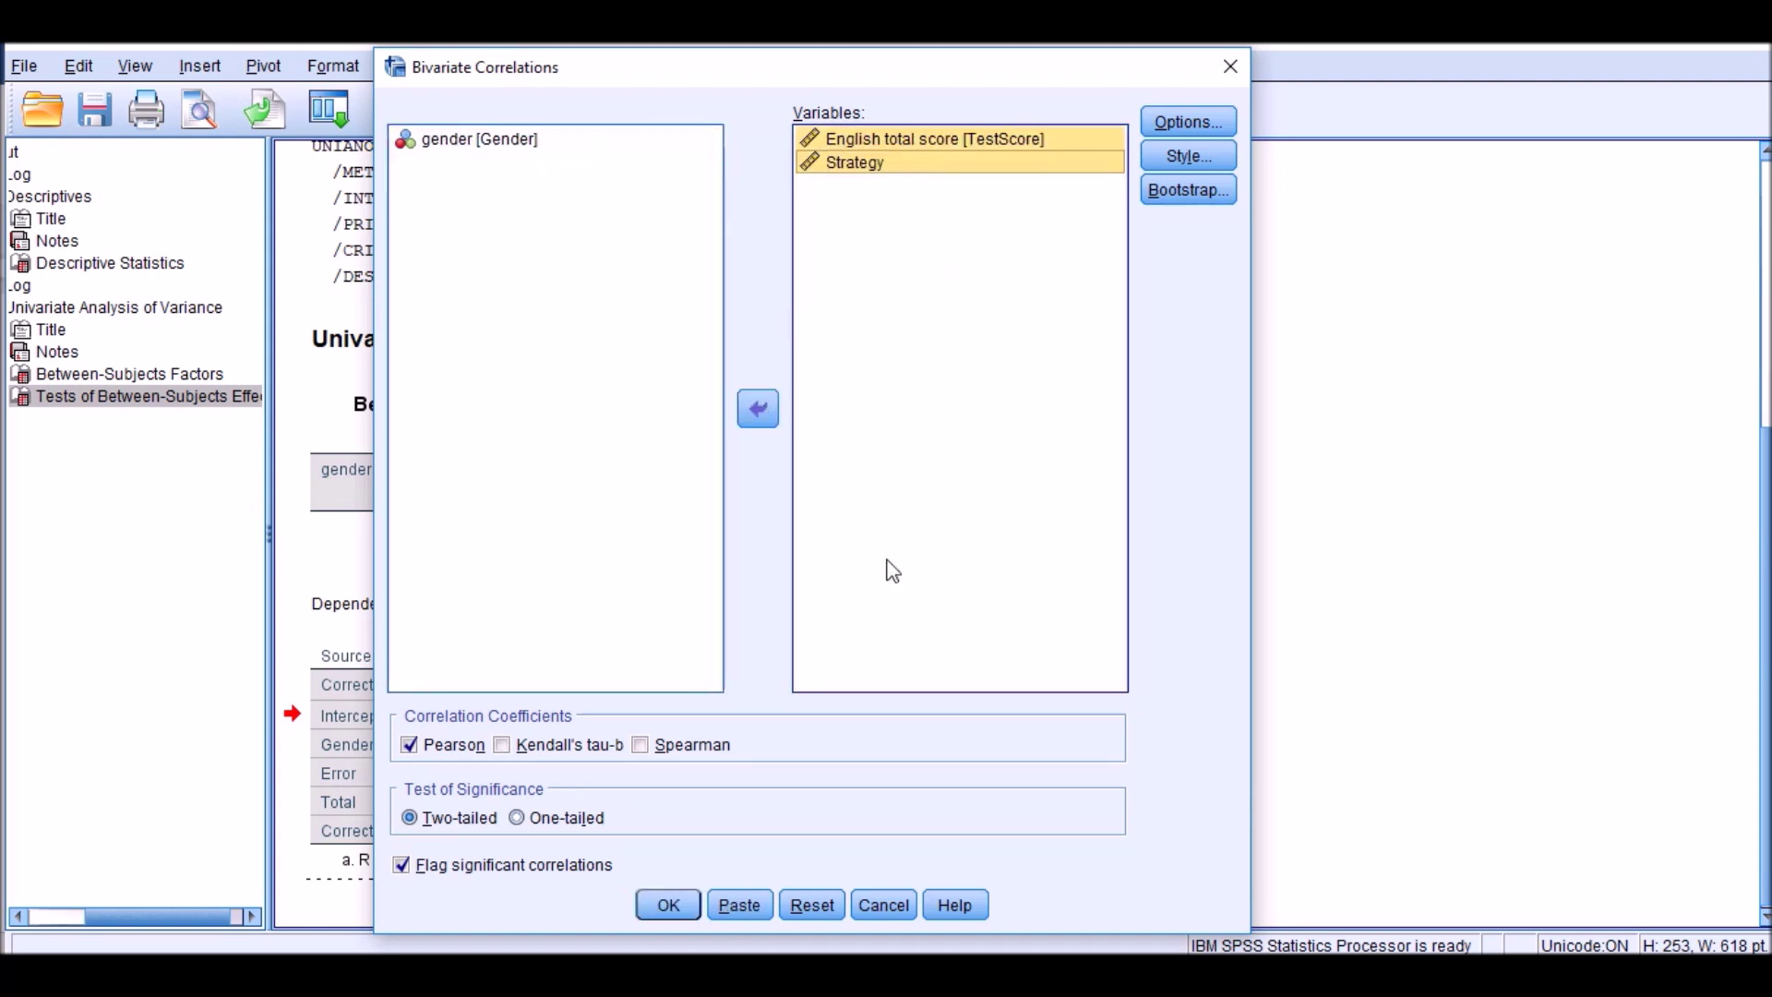
{"action": "left_click", "coordinate": [664, 908]}
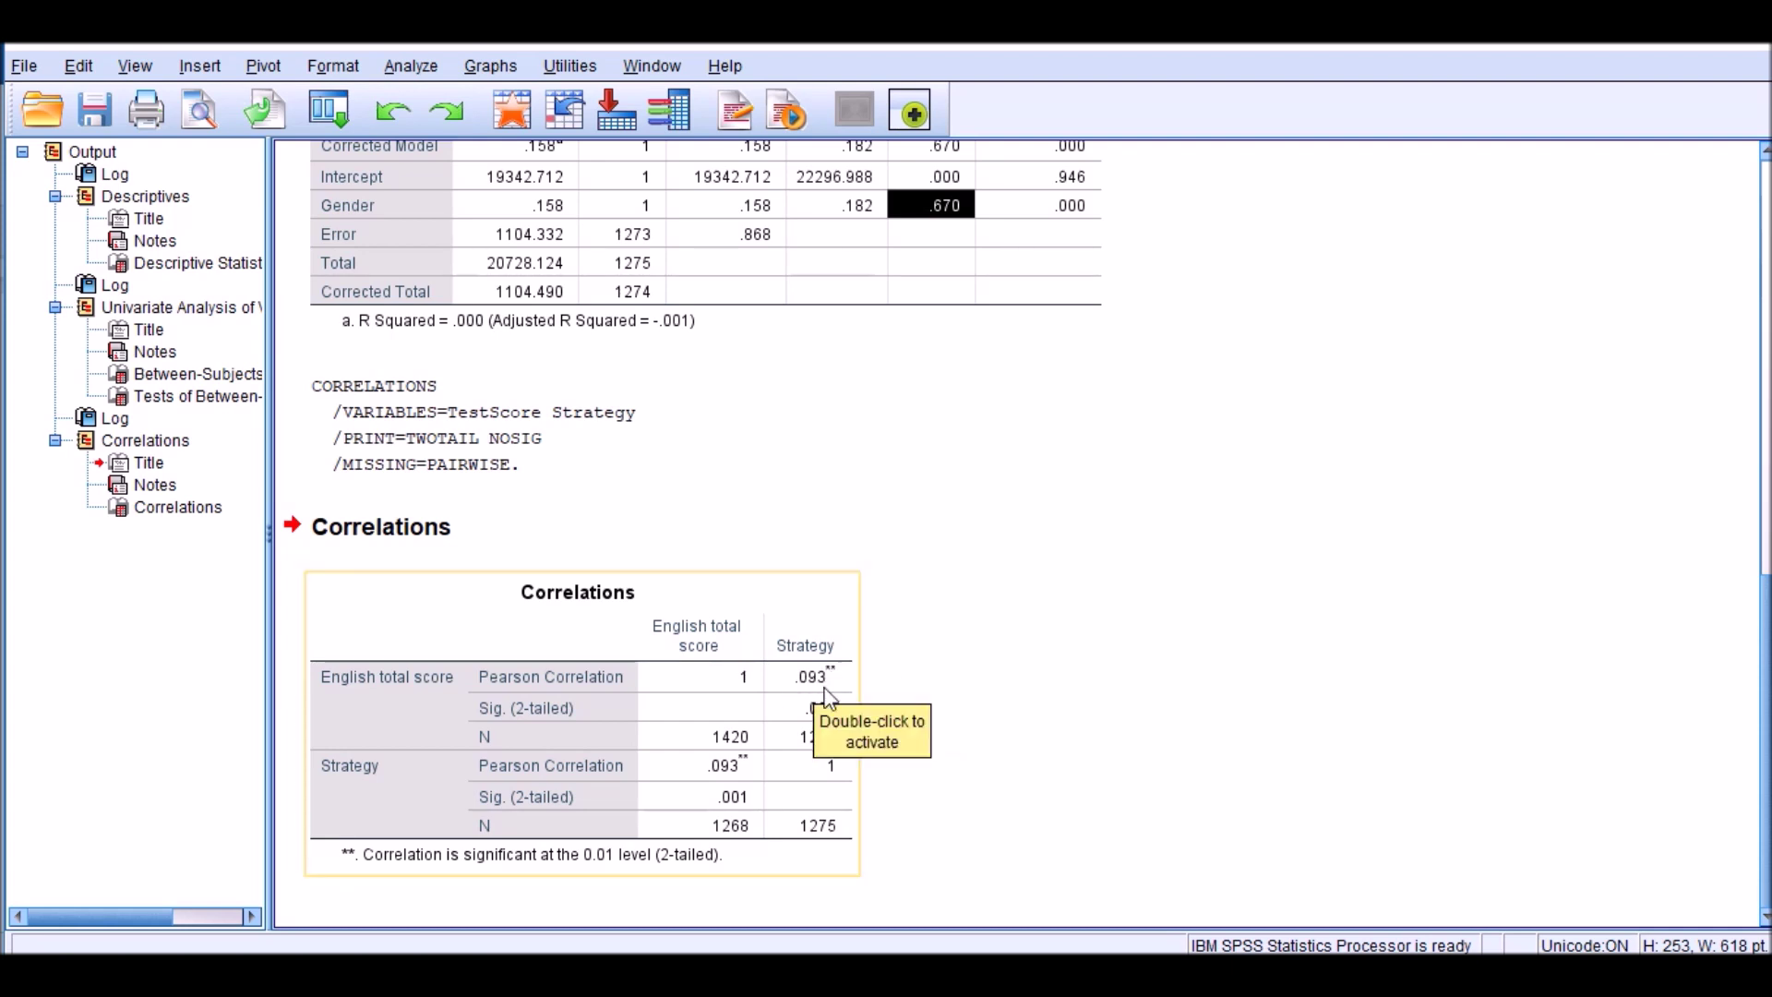
{"action": "left_click", "coordinate": [789, 883]}
{"action": "left_click", "coordinate": [805, 835]}
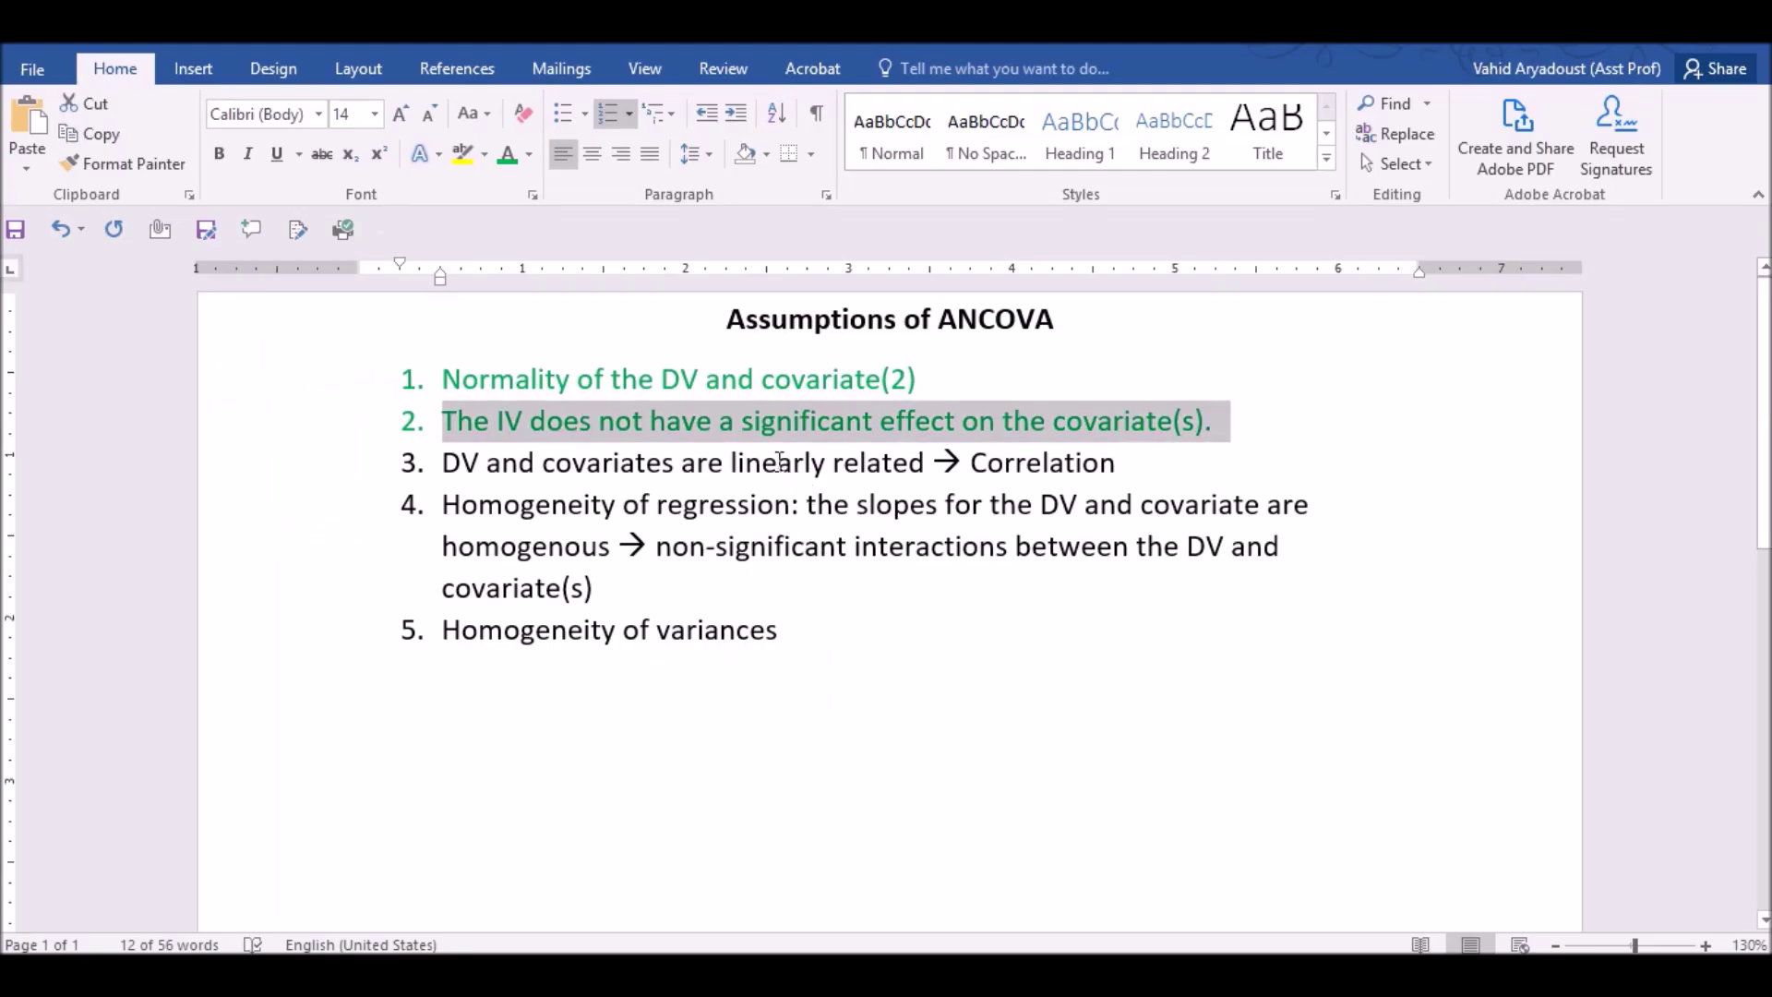
Step: Color item 3, 'DV and covariates are linearly related → Correlation', green
{"action": "triple_click", "coordinate": [778, 461]}
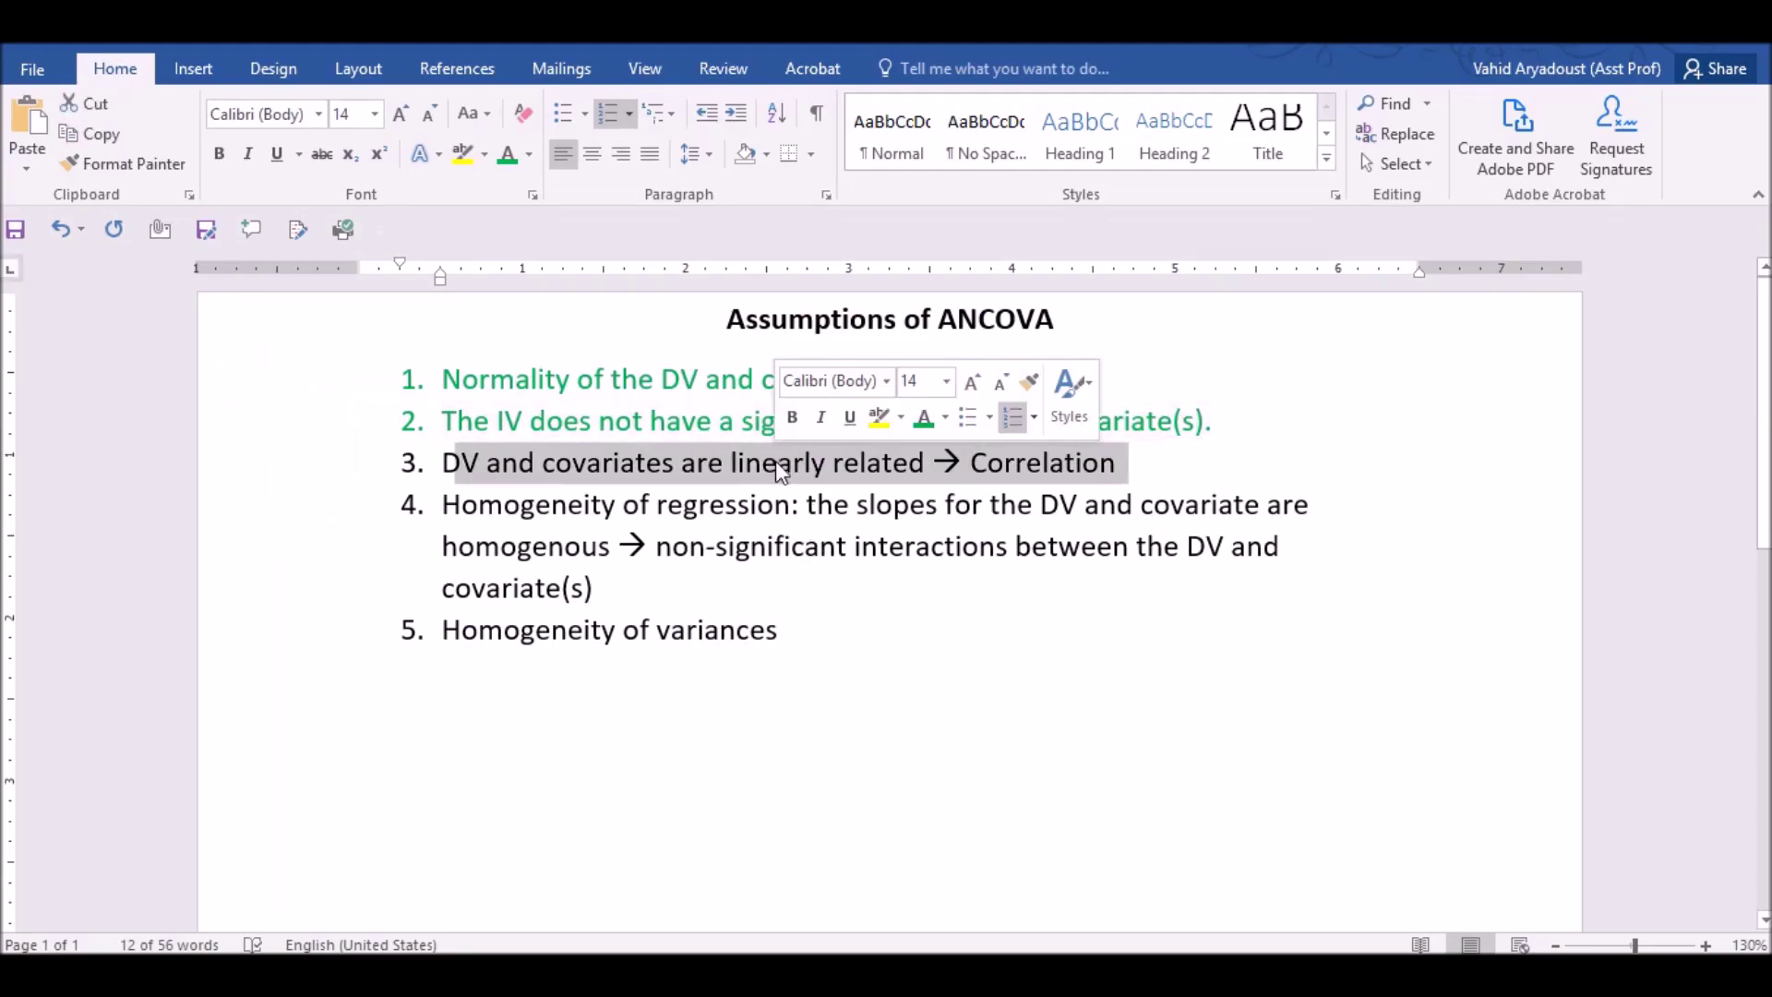
{"action": "left_click", "coordinate": [496, 163]}
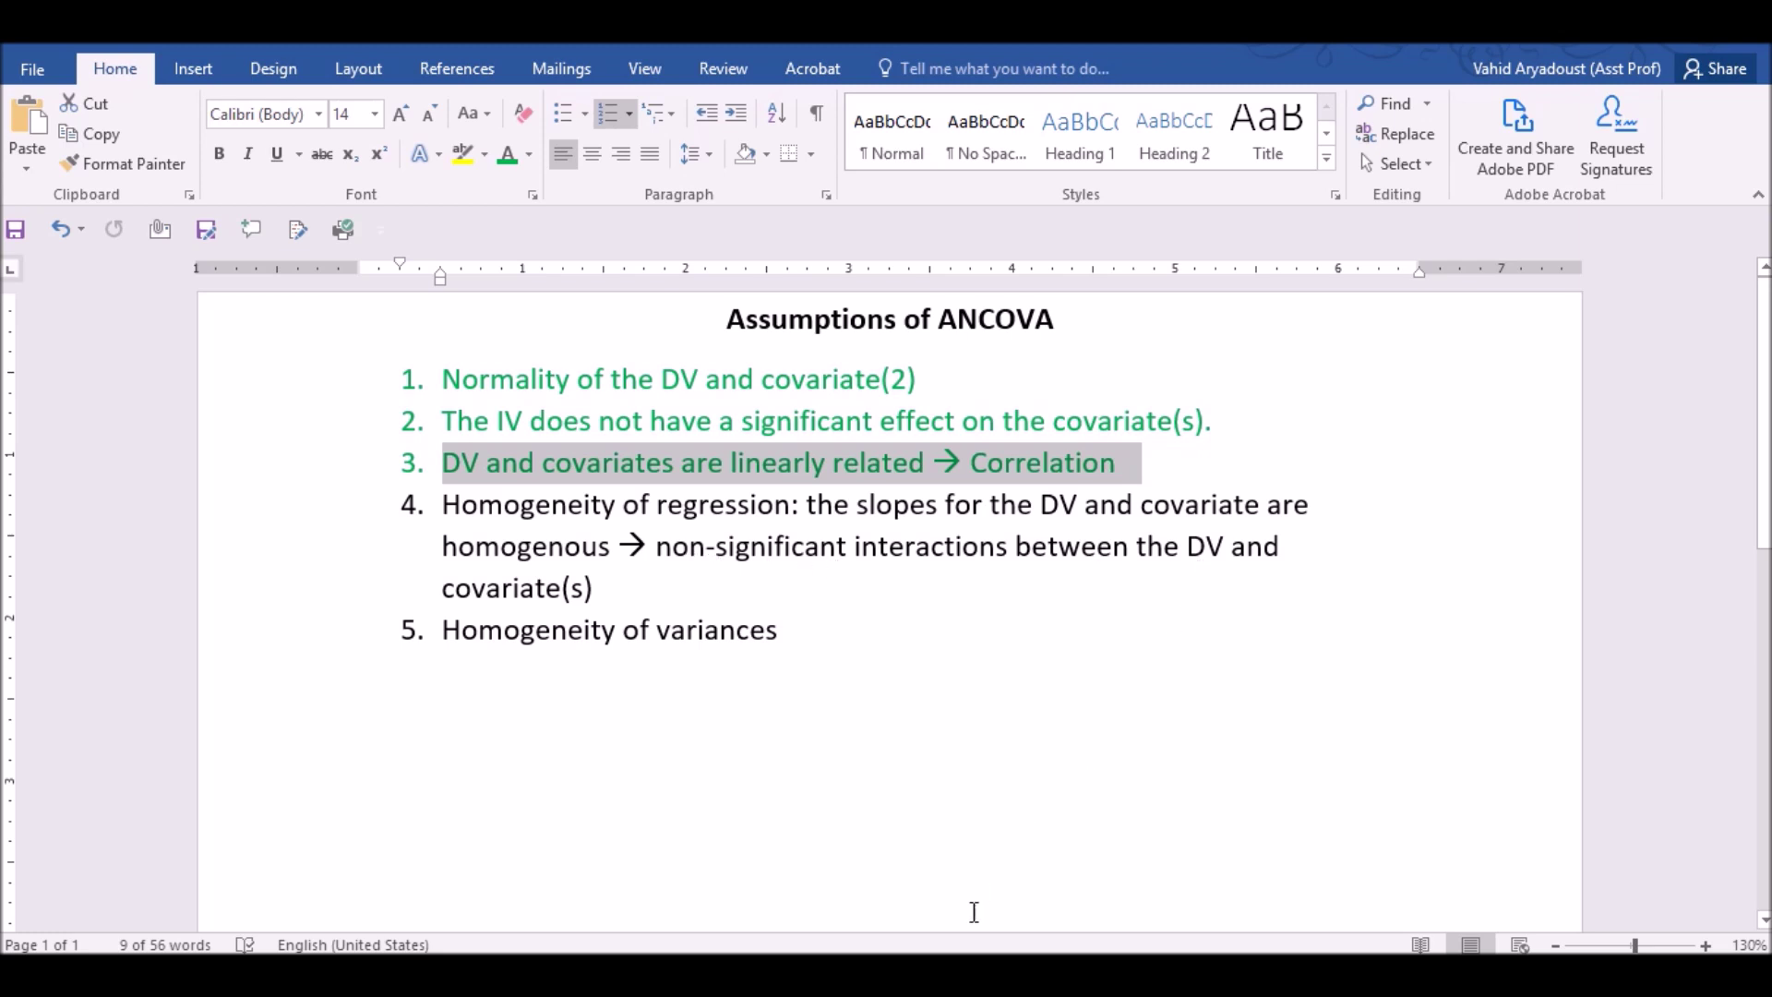
Step: Reset Univariate and assign English total score as dependent, gender as fixed factor, Strategy as covariate
{"action": "left_click", "coordinate": [881, 923]}
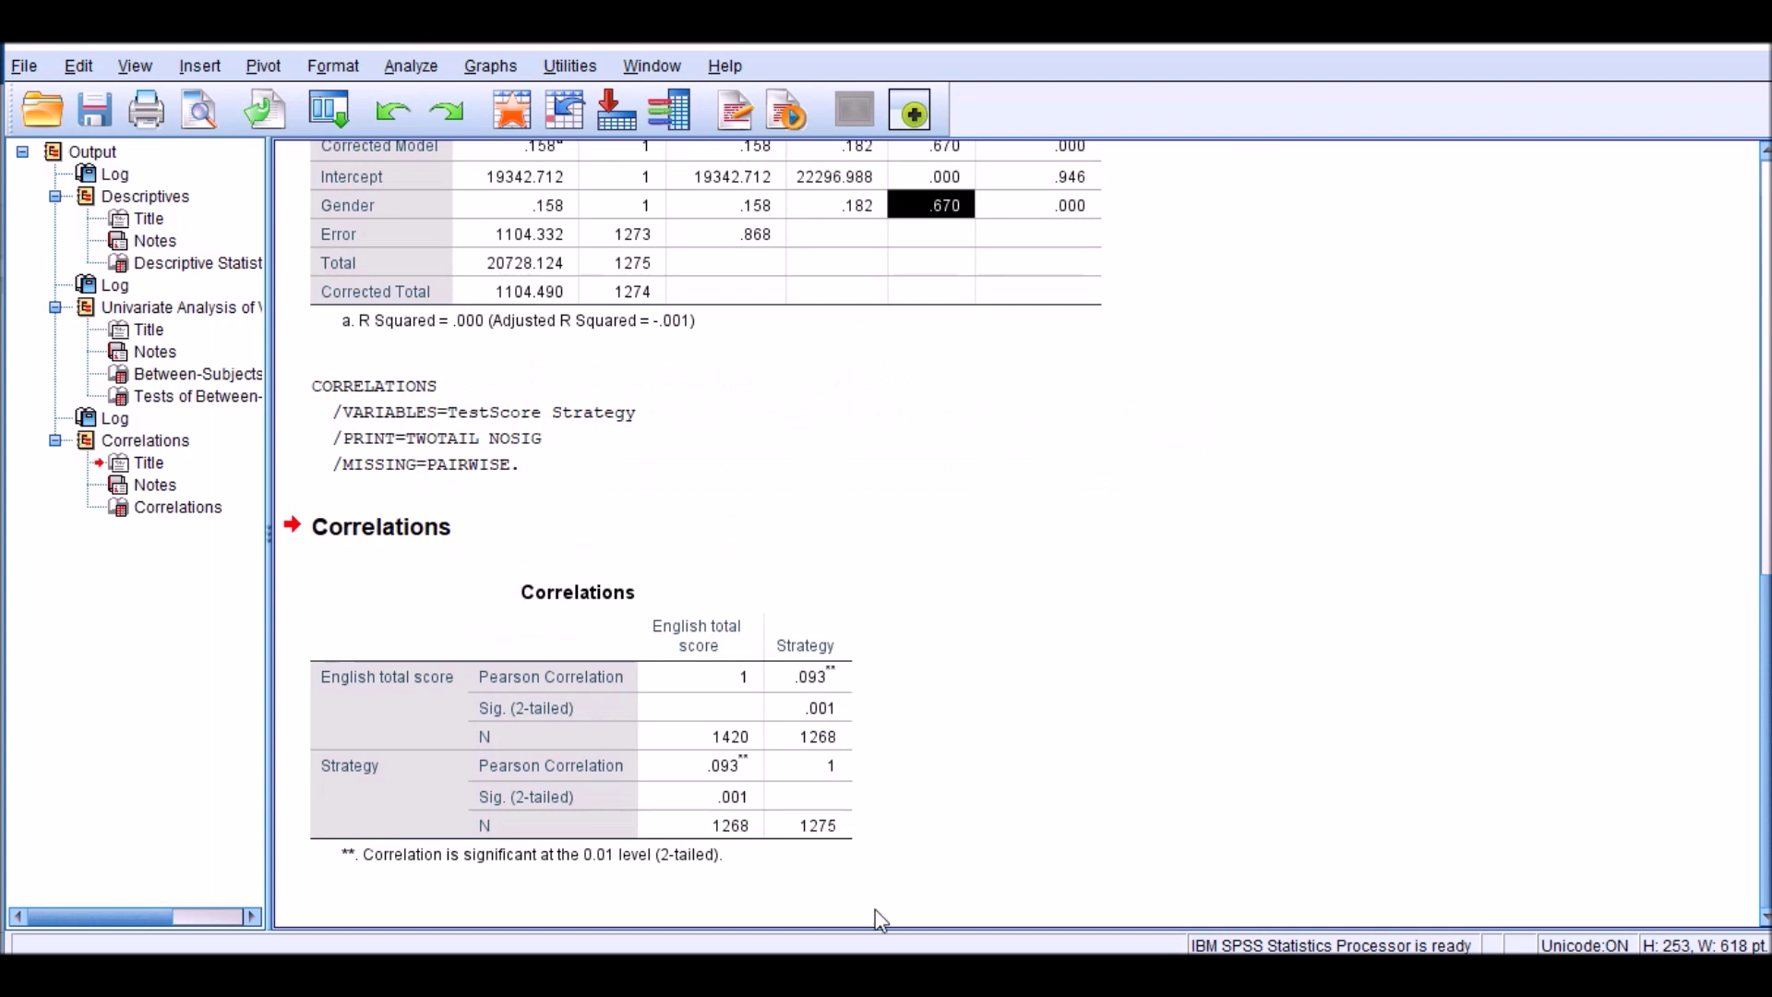
{"action": "left_click", "coordinate": [411, 66]}
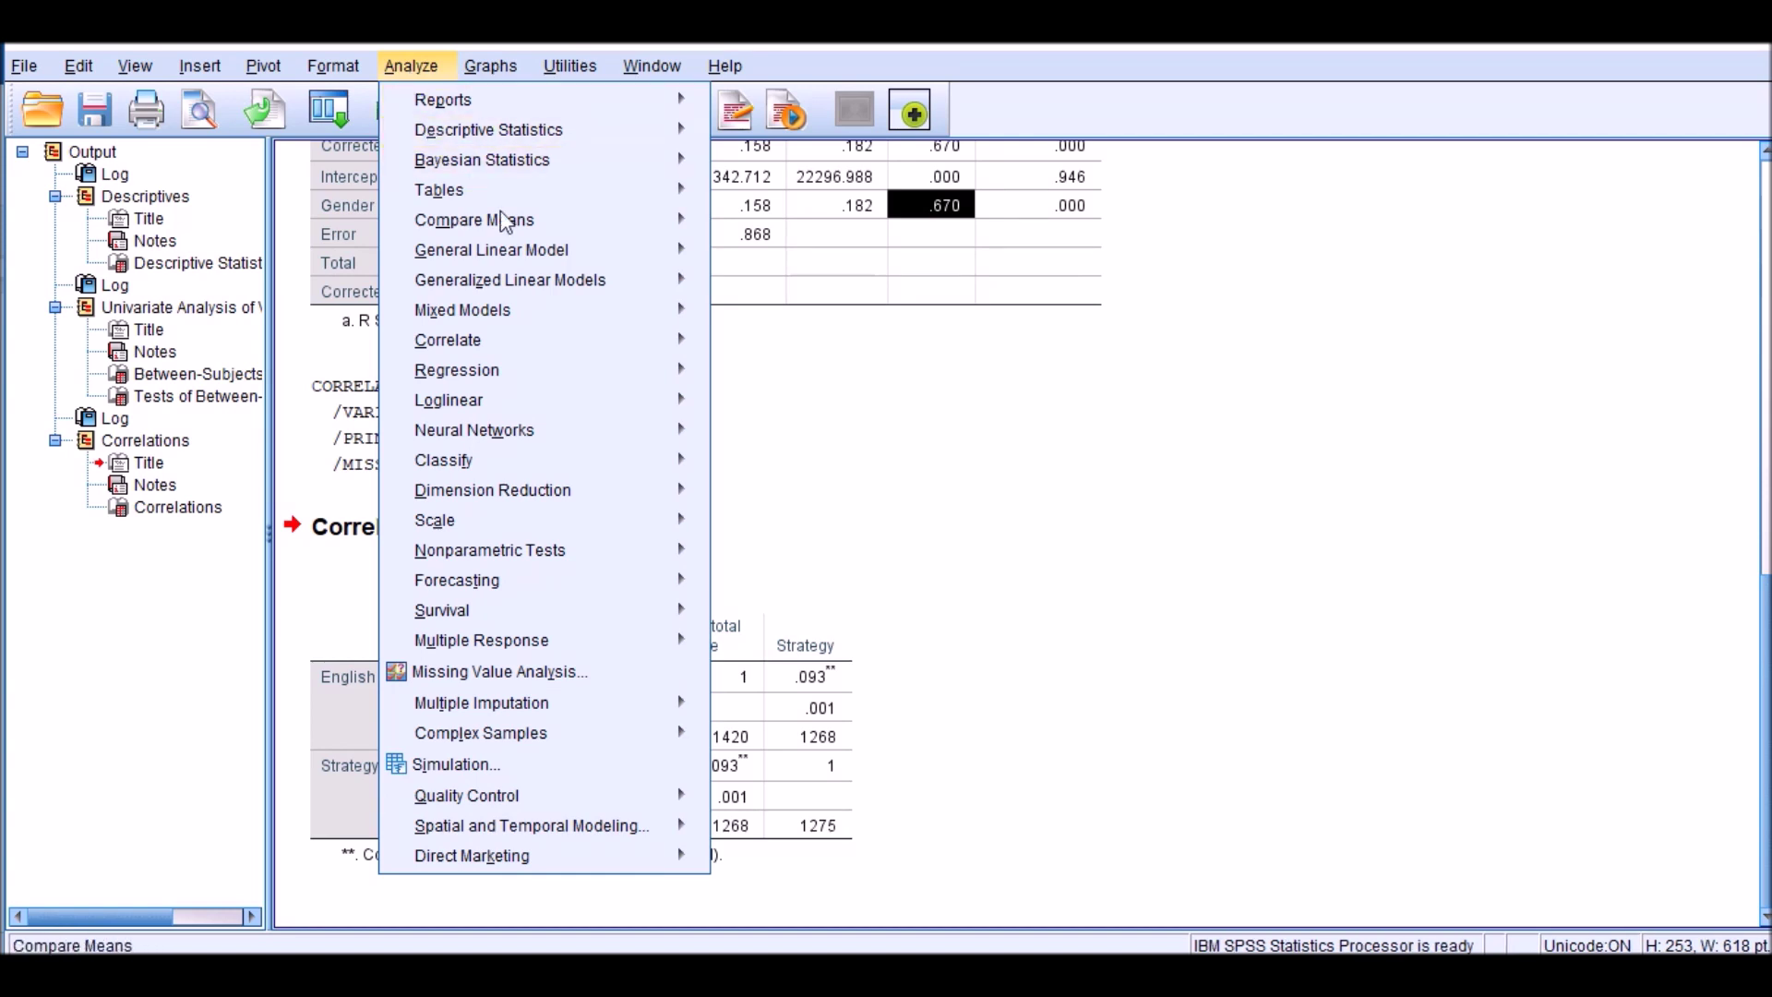
{"action": "mouse_move", "coordinate": [600, 258]}
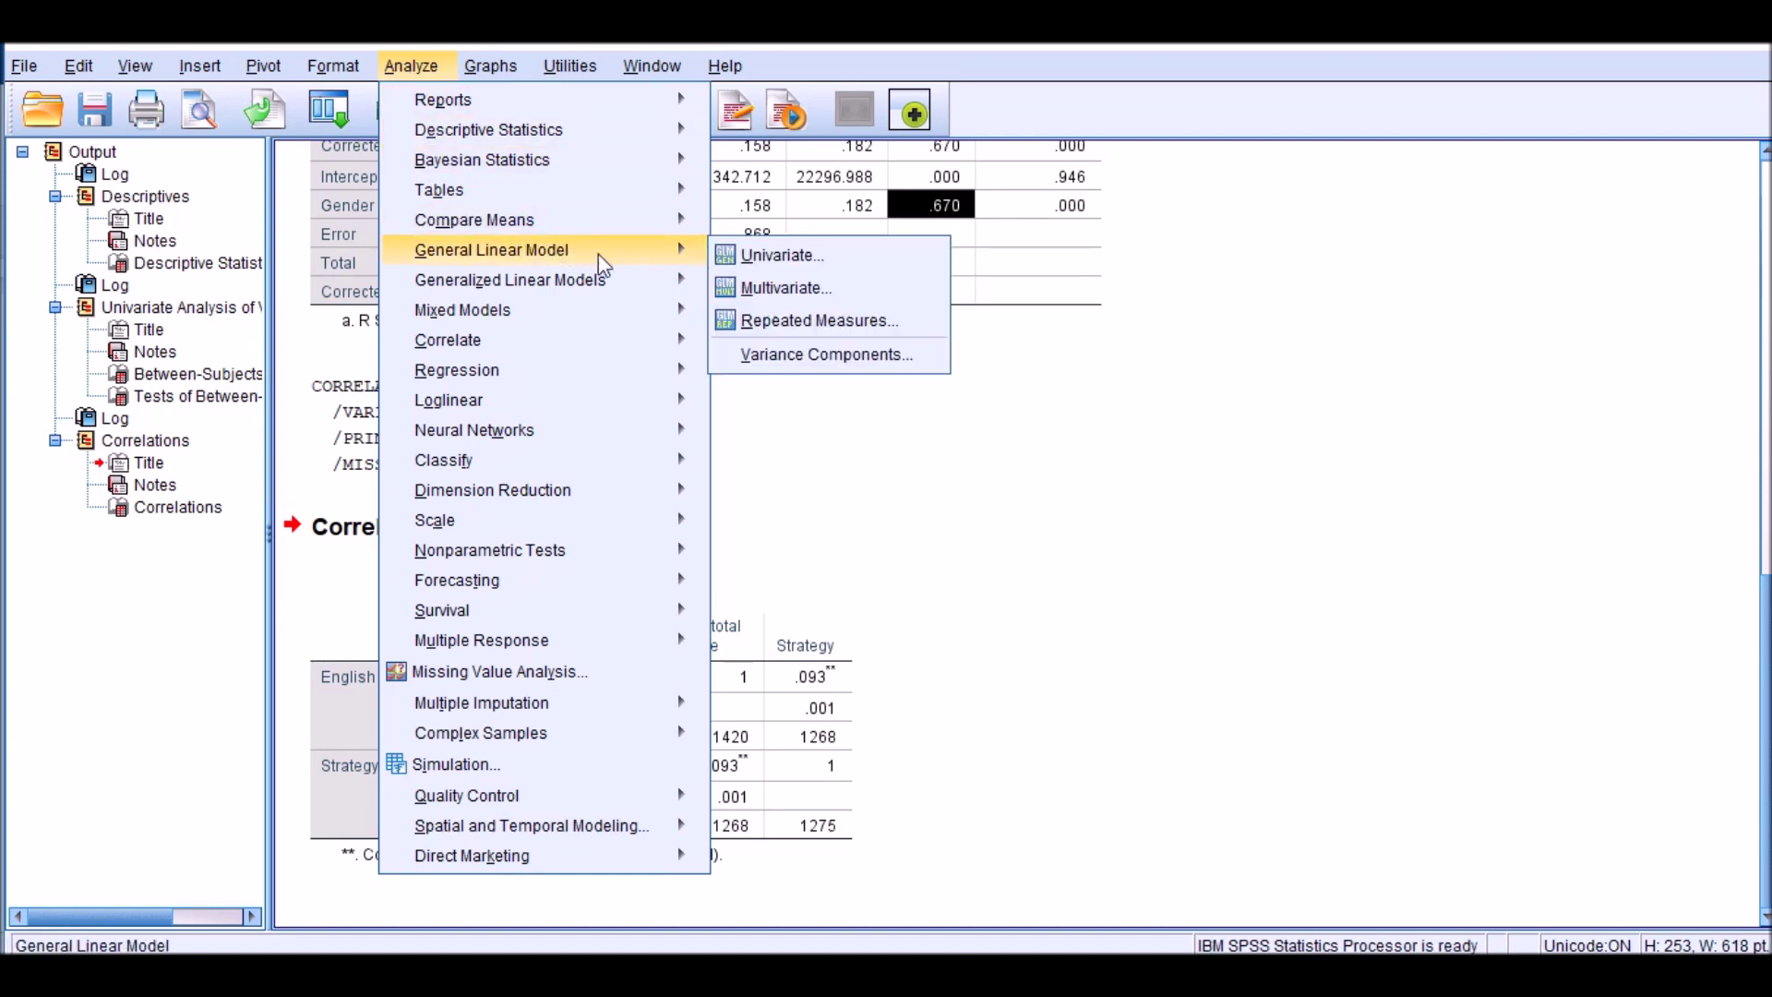
{"action": "left_click", "coordinate": [737, 254]}
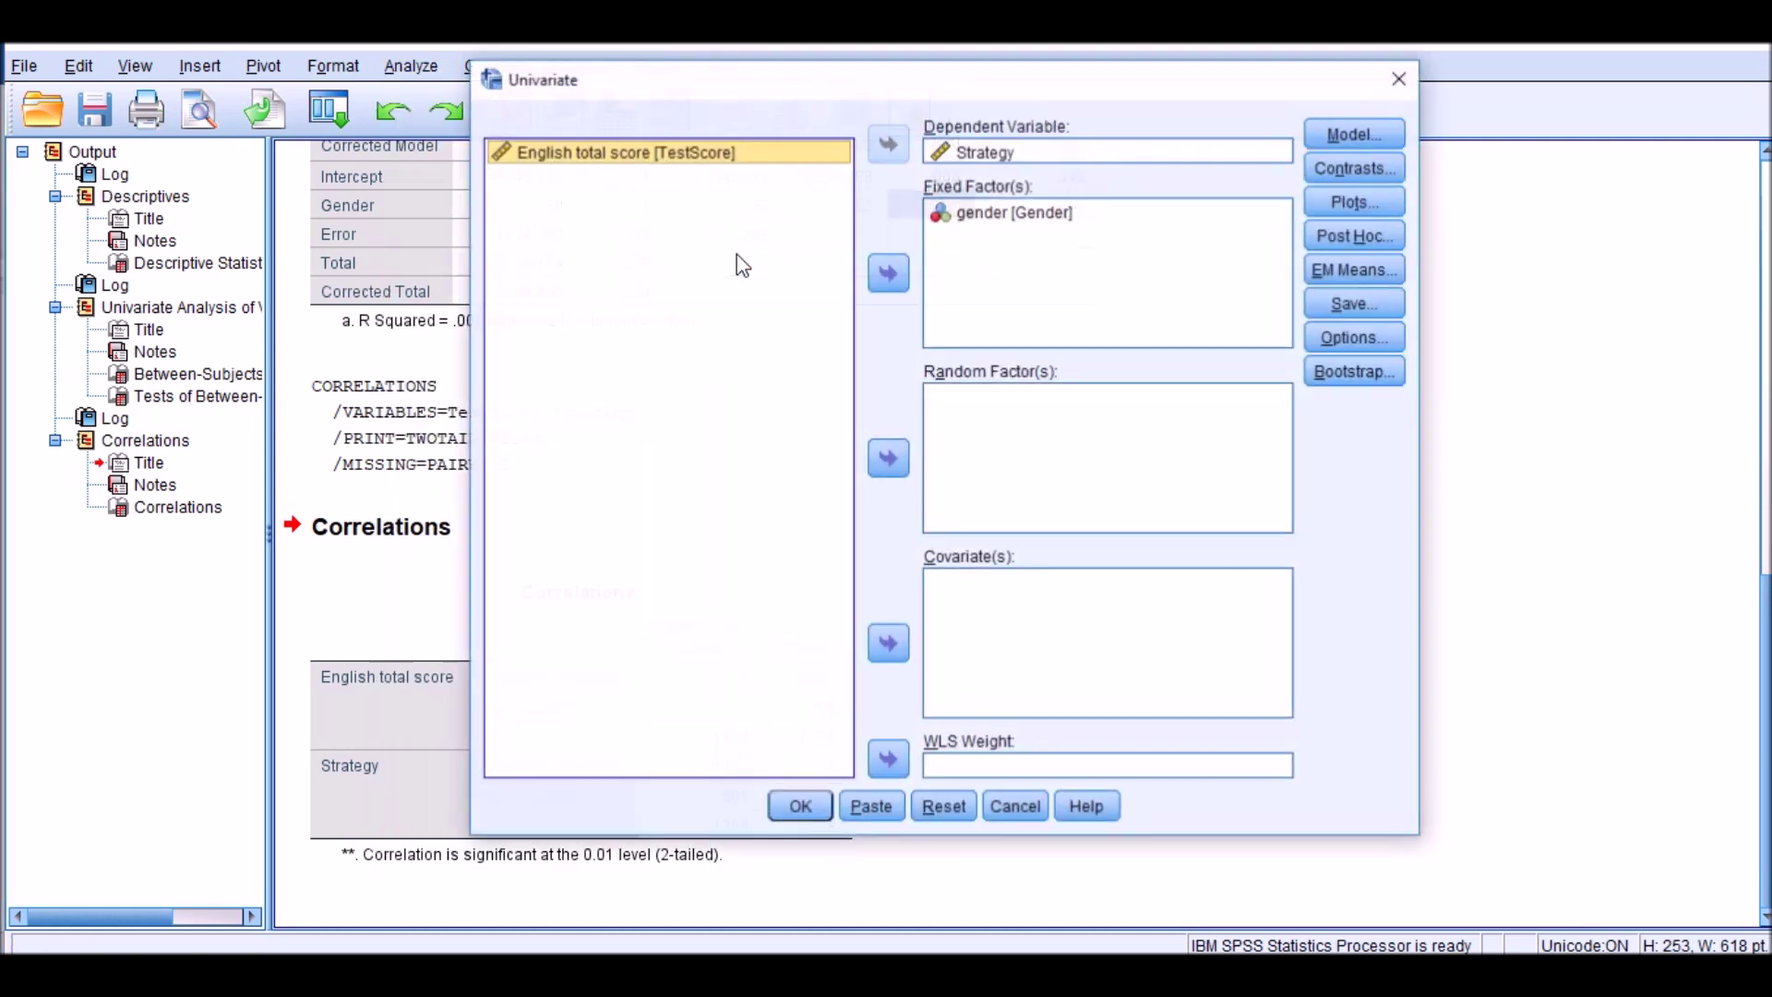
{"action": "left_click_drag", "start_coordinate": [1011, 79], "coordinate": [959, 88]}
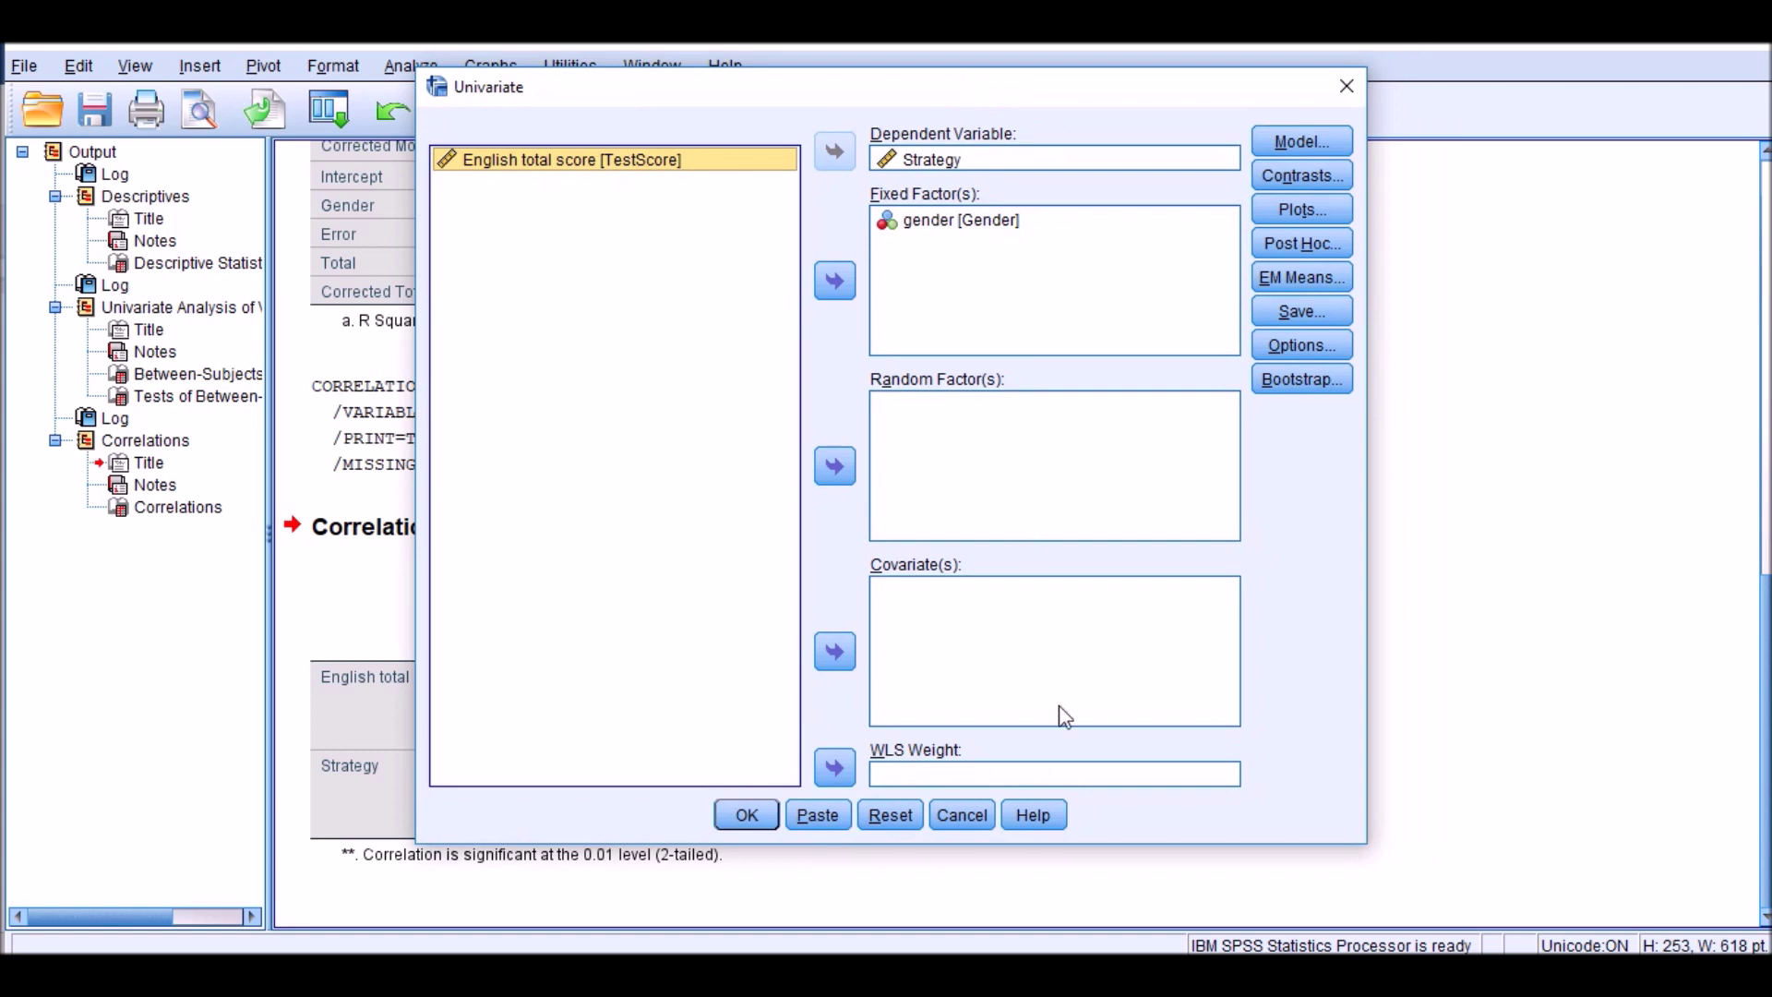
{"action": "left_click", "coordinate": [891, 814]}
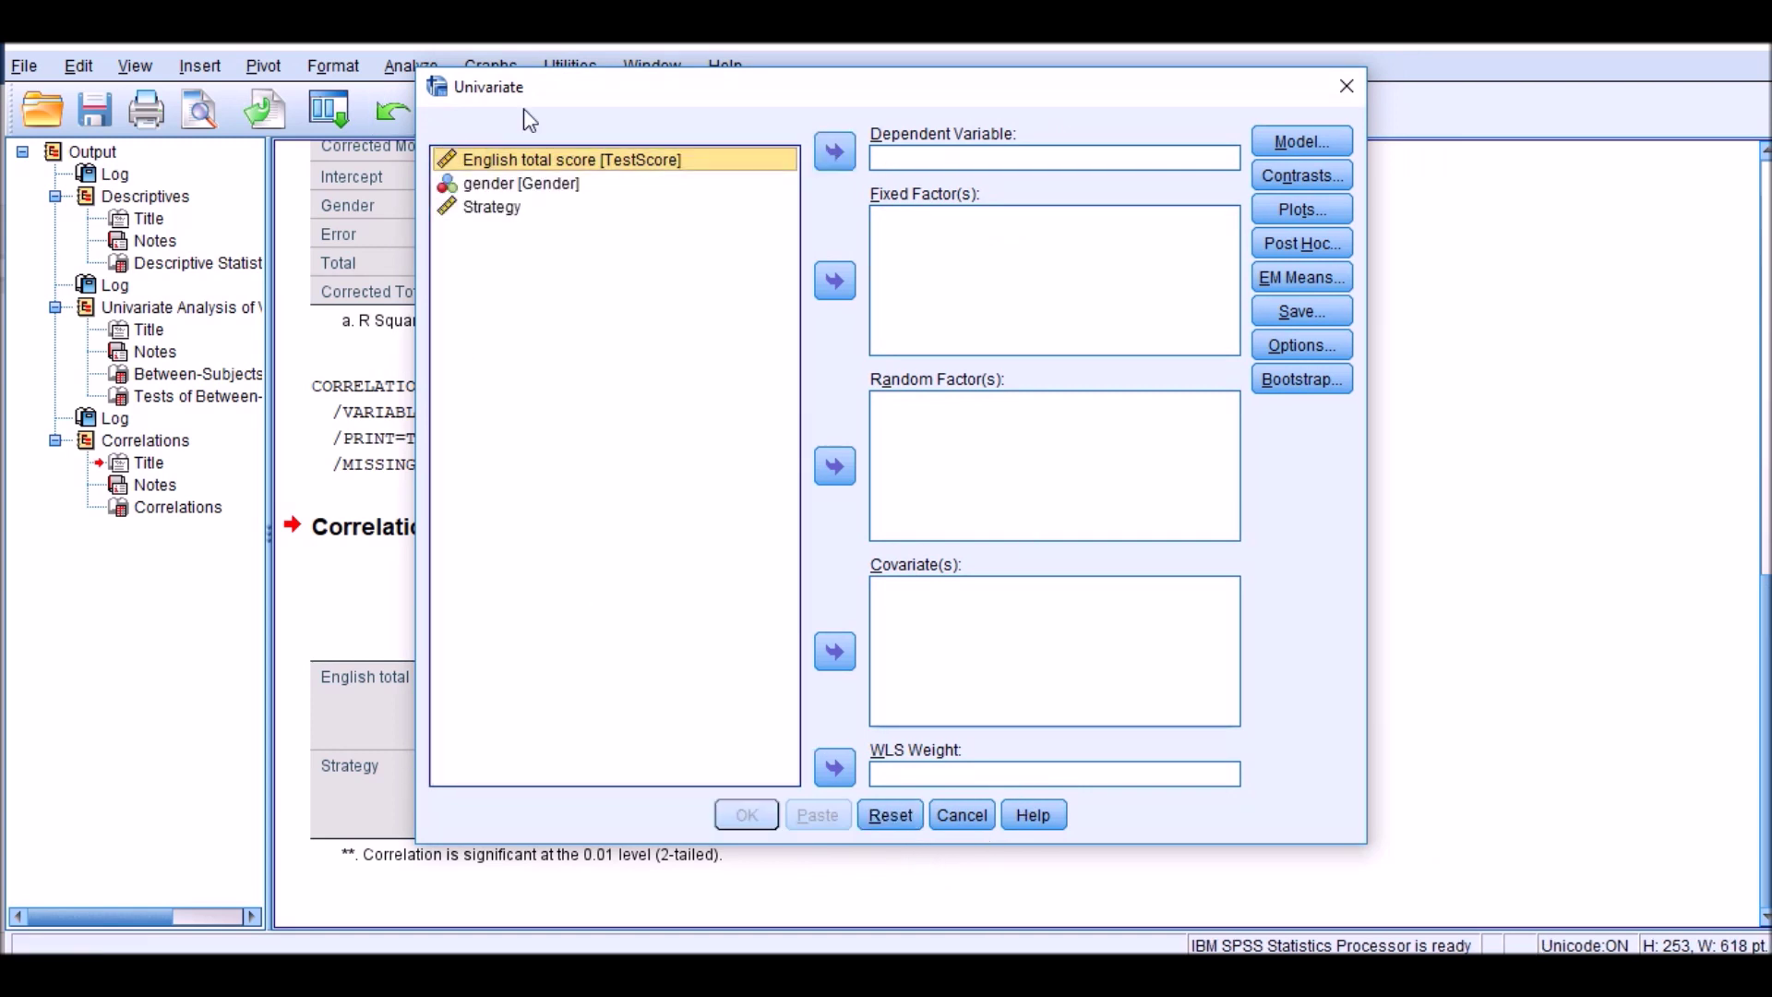
{"action": "left_click", "coordinate": [542, 194]}
{"action": "left_click_drag", "start_coordinate": [543, 194], "coordinate": [962, 243]}
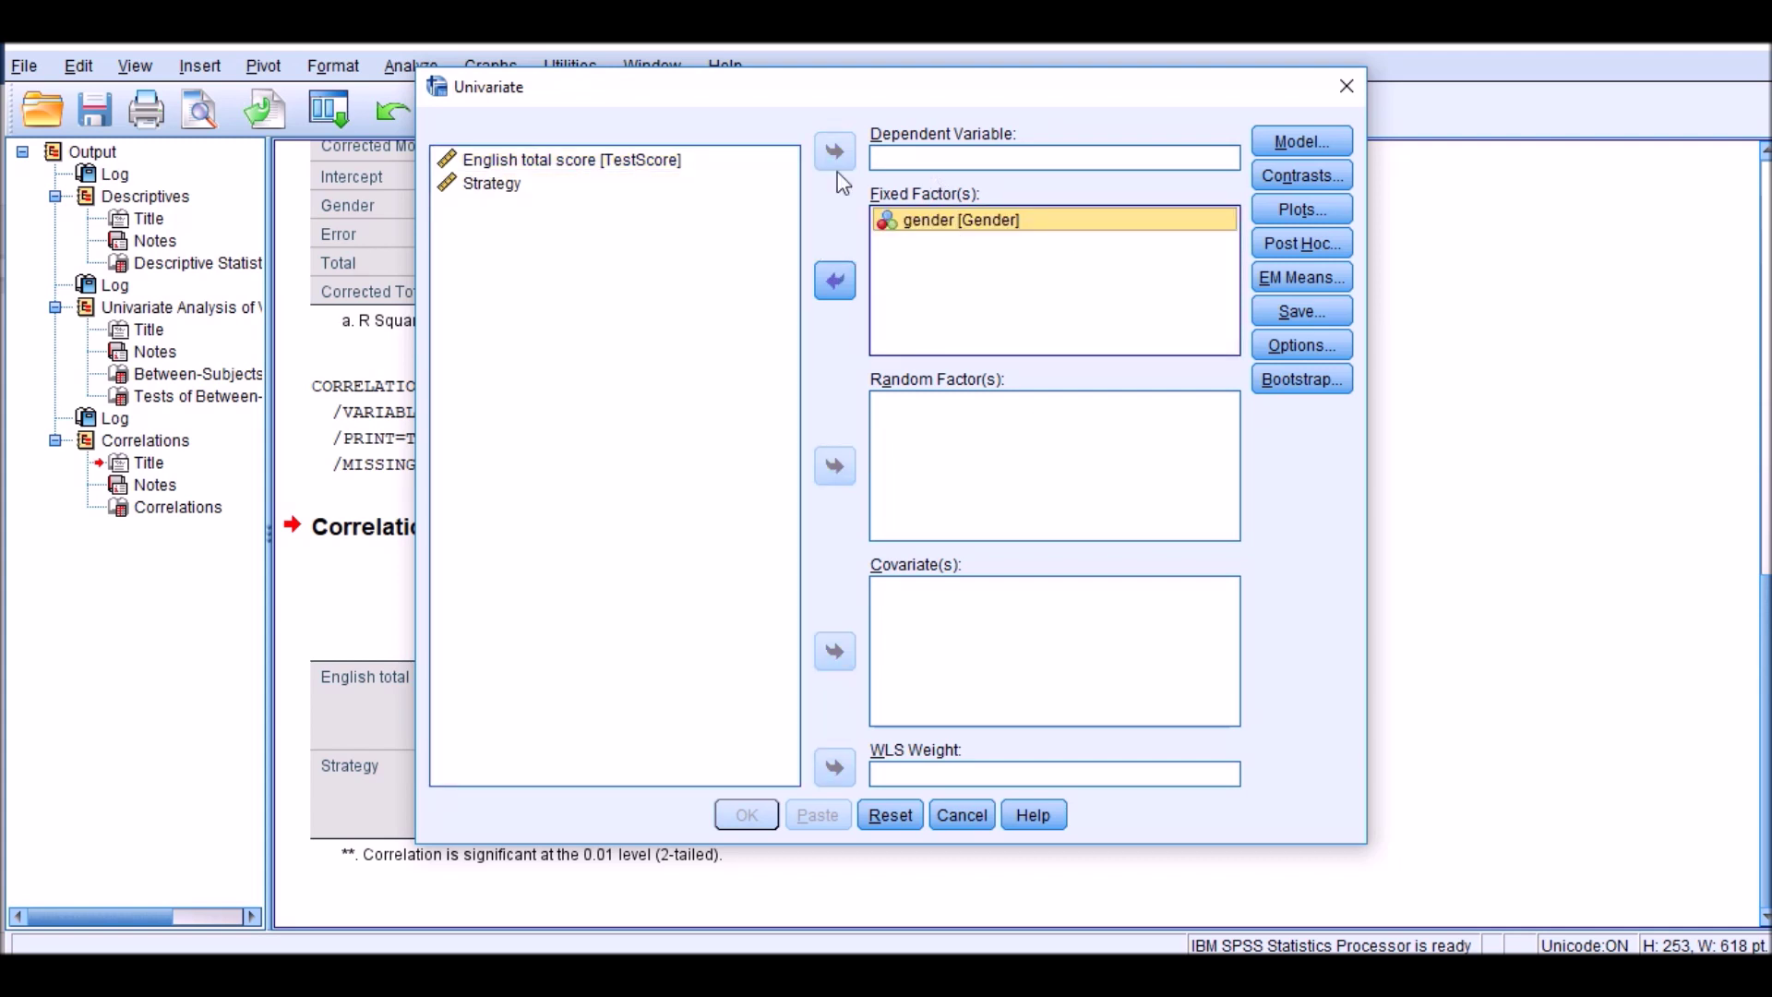
{"action": "left_click_drag", "start_coordinate": [512, 168], "coordinate": [911, 162]}
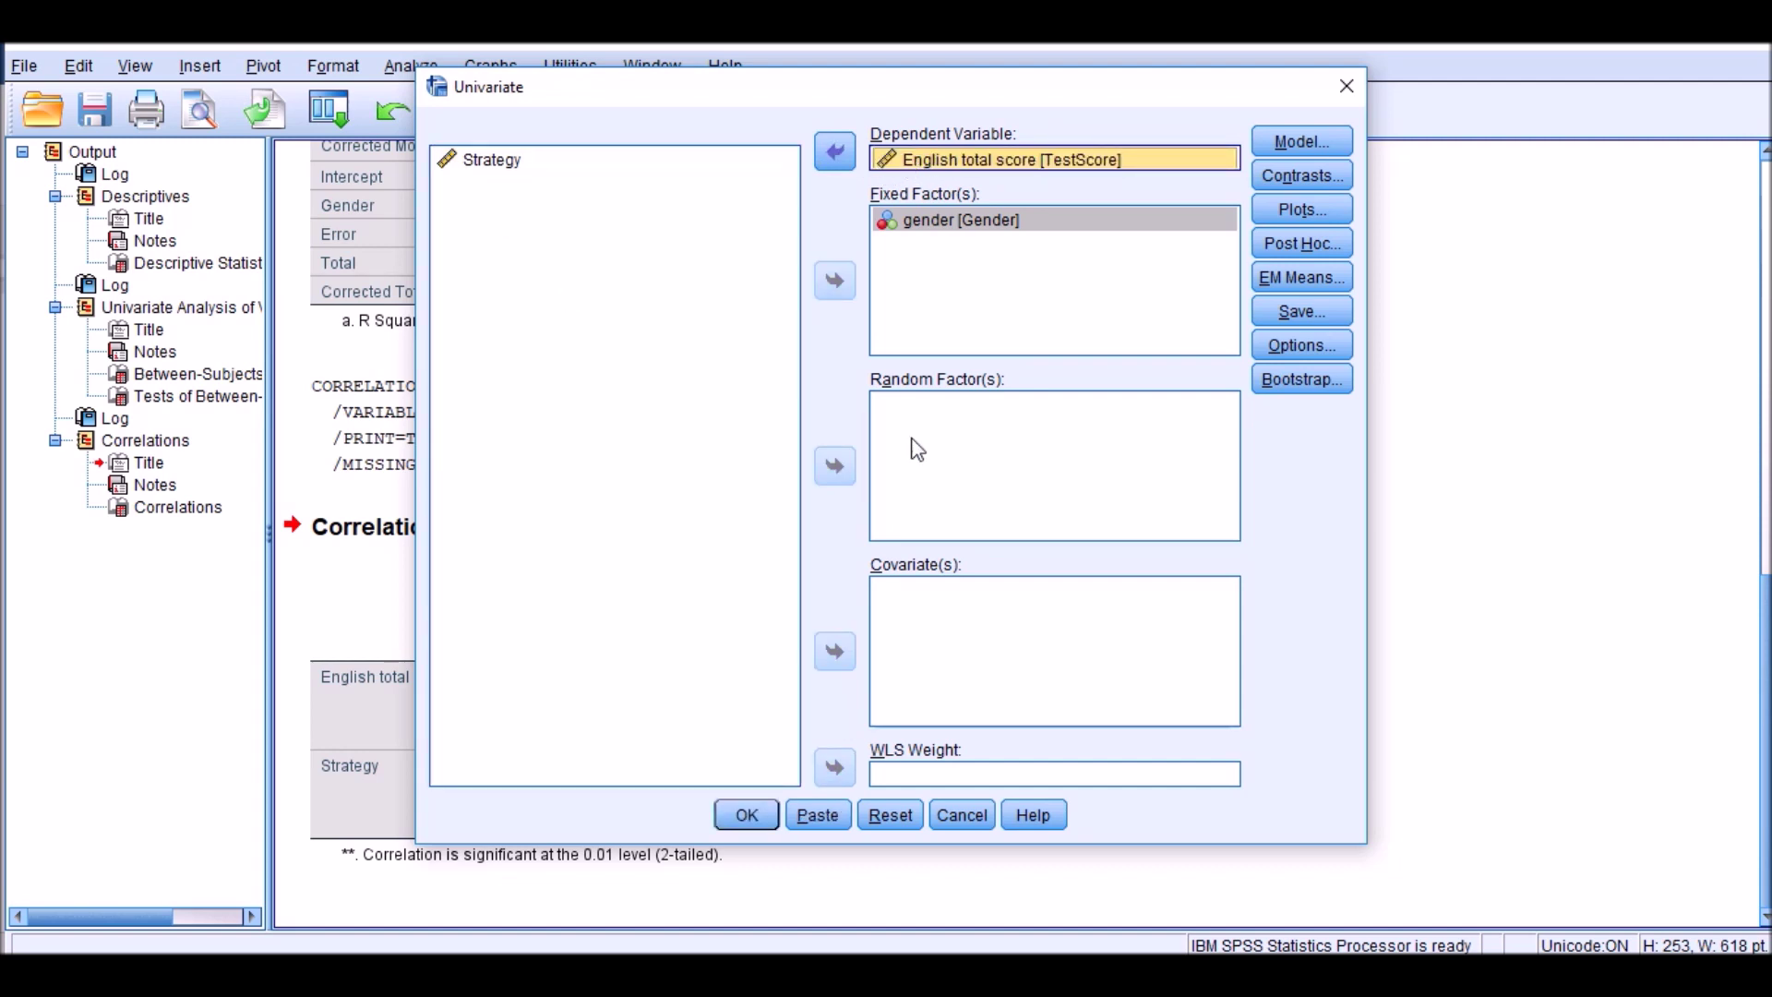
{"action": "left_click_drag", "start_coordinate": [473, 166], "coordinate": [899, 616]}
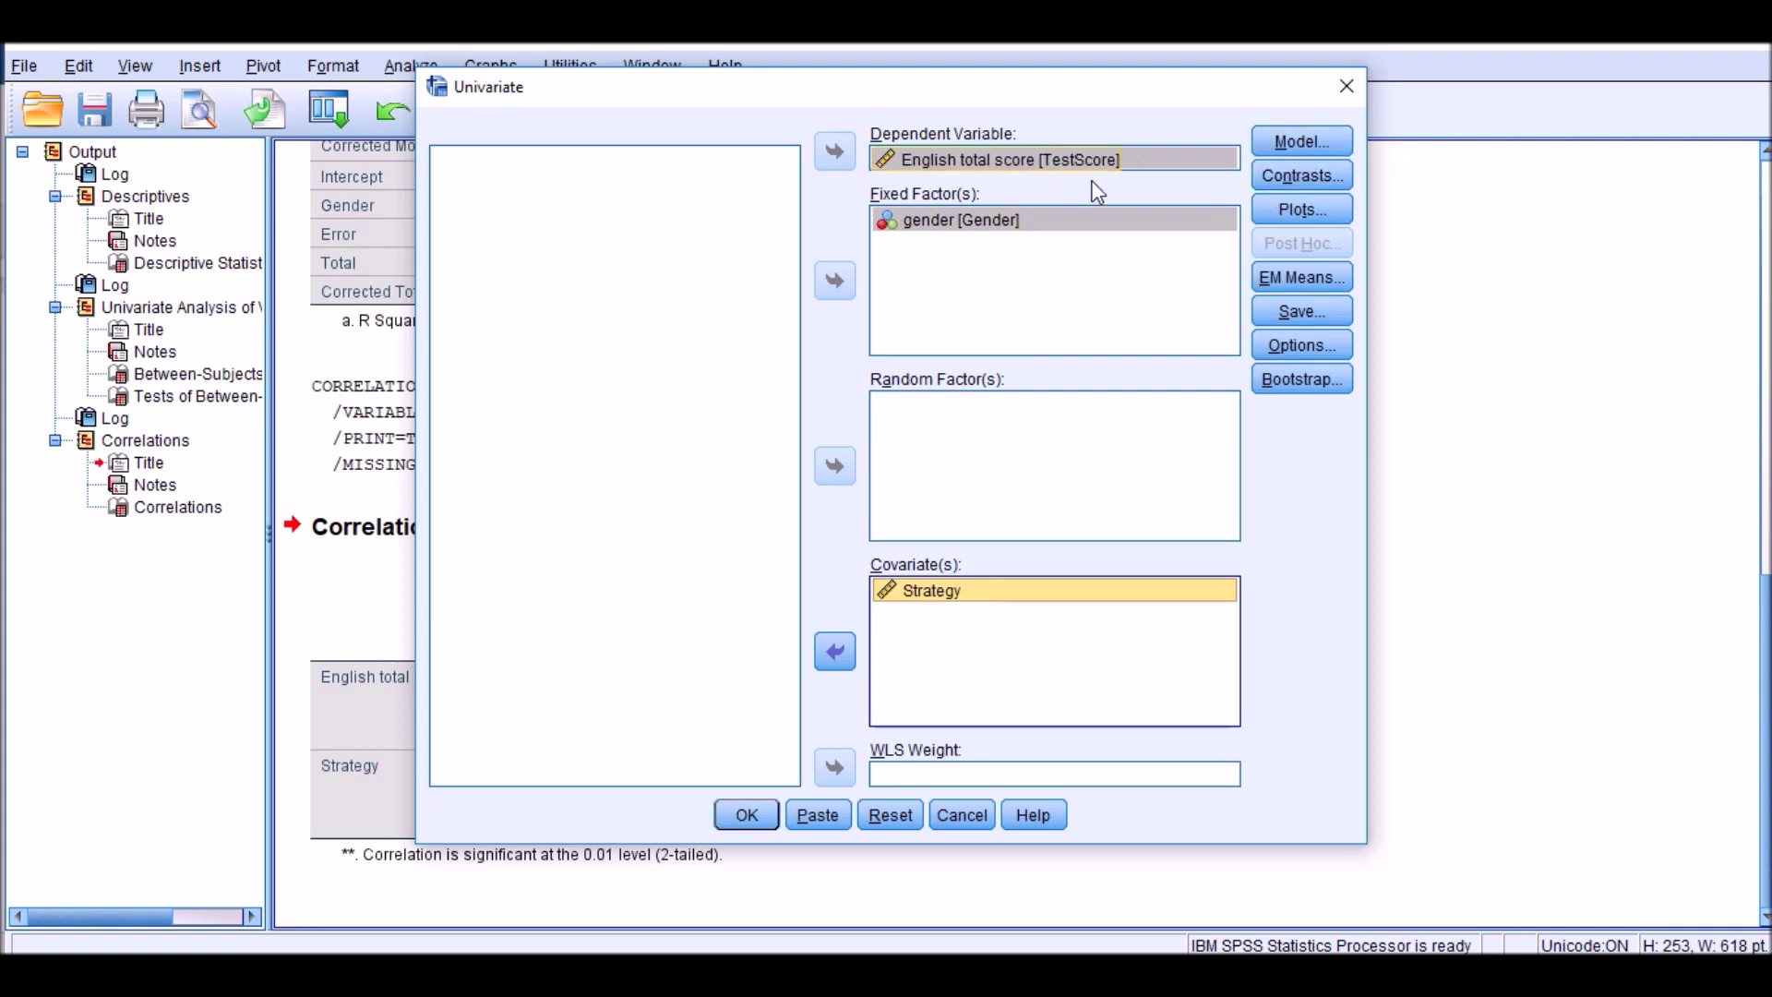
Step: Build a custom model with Gender and Strategy main effects plus the Gender*Strategy interaction
{"action": "left_click", "coordinate": [1293, 145]}
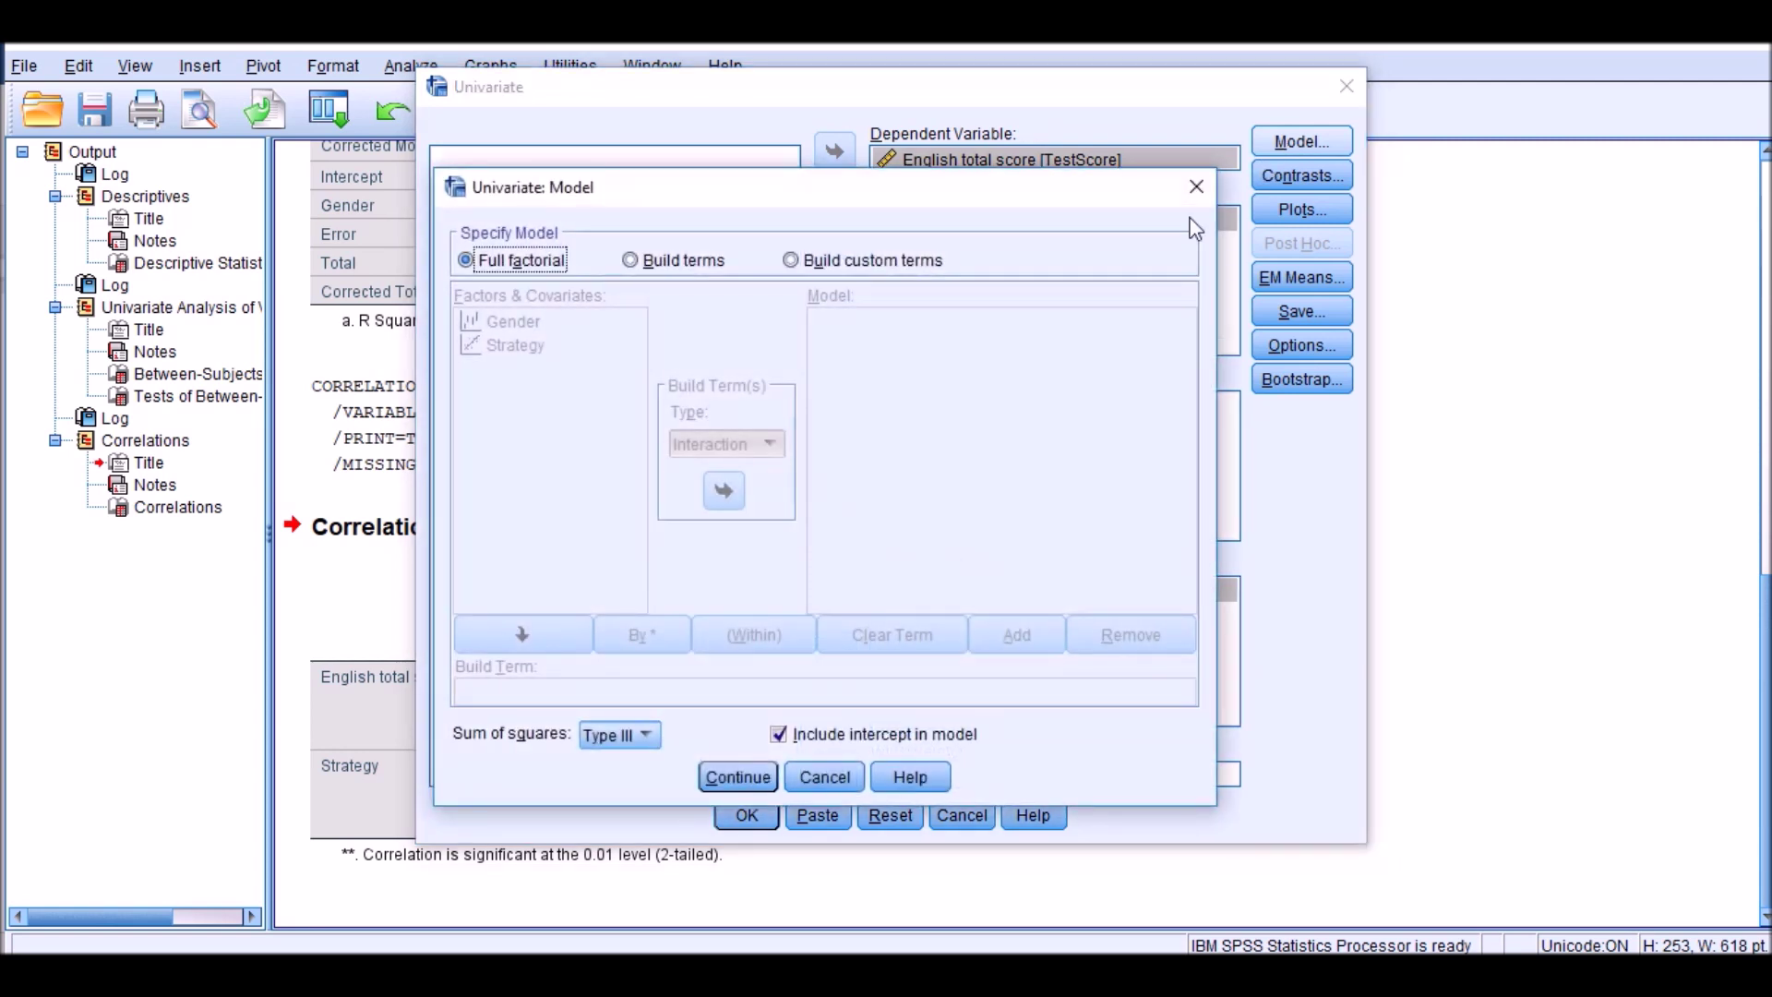
{"action": "left_click_drag", "start_coordinate": [993, 192], "coordinate": [918, 208]}
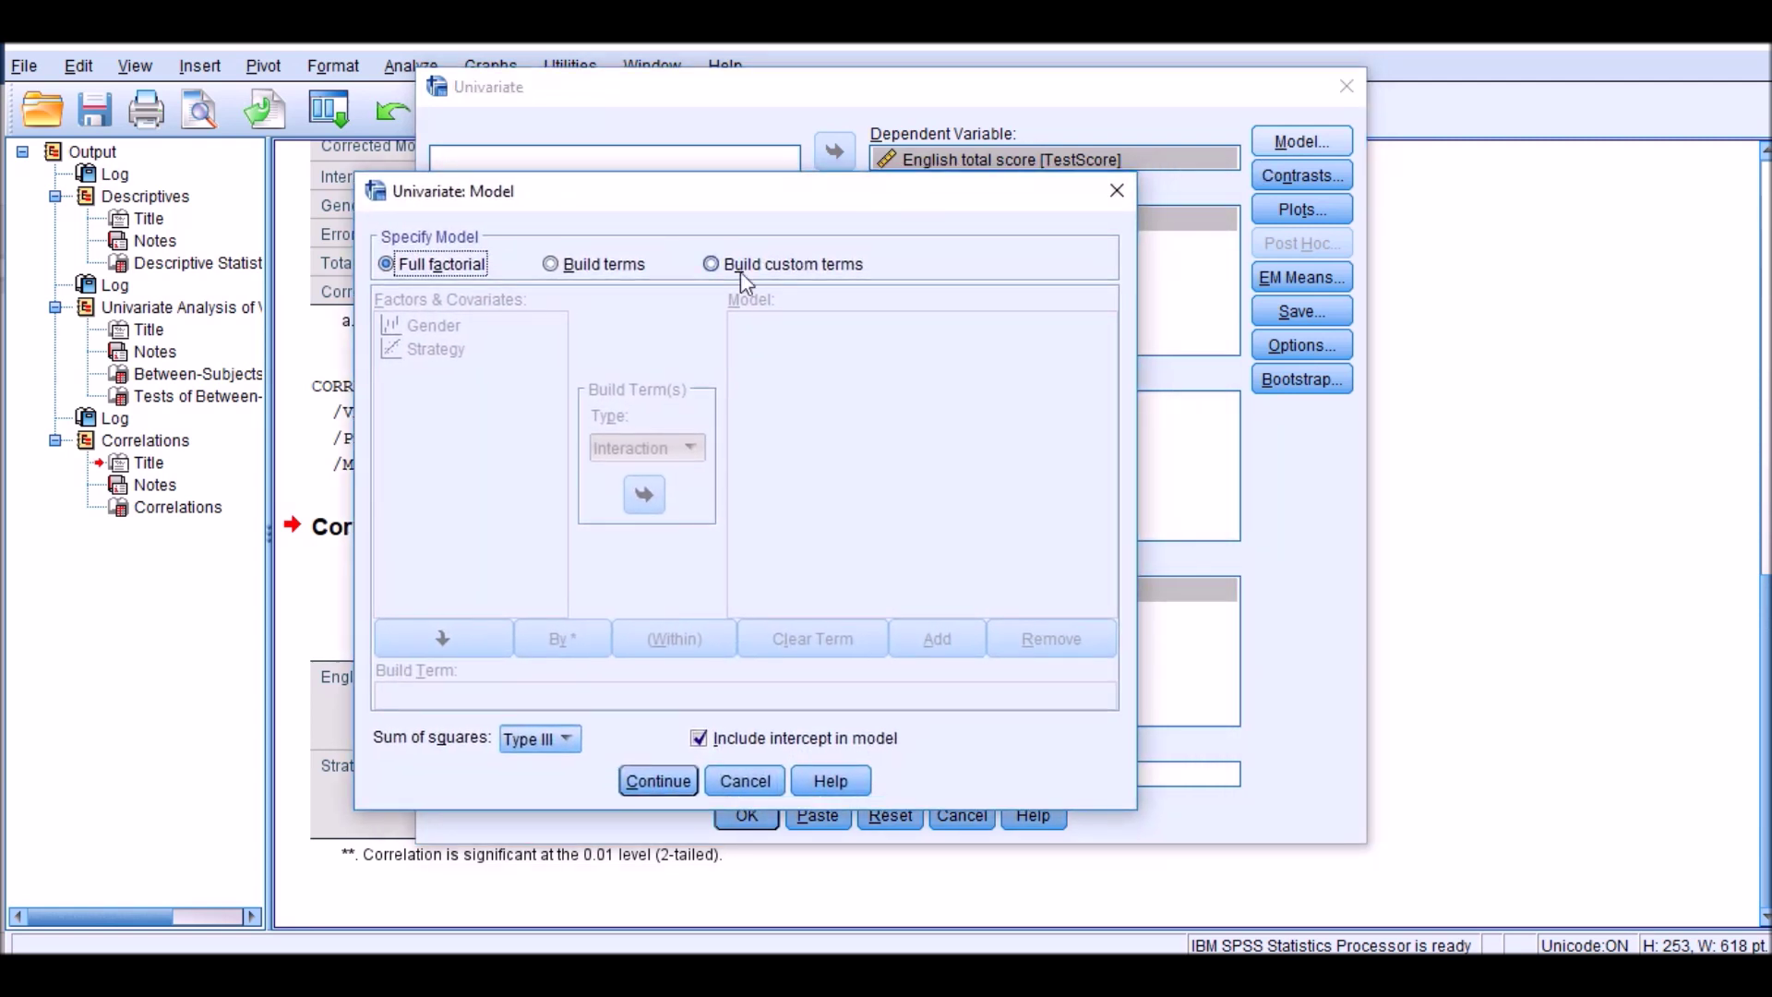
{"action": "left_click", "coordinate": [551, 264]}
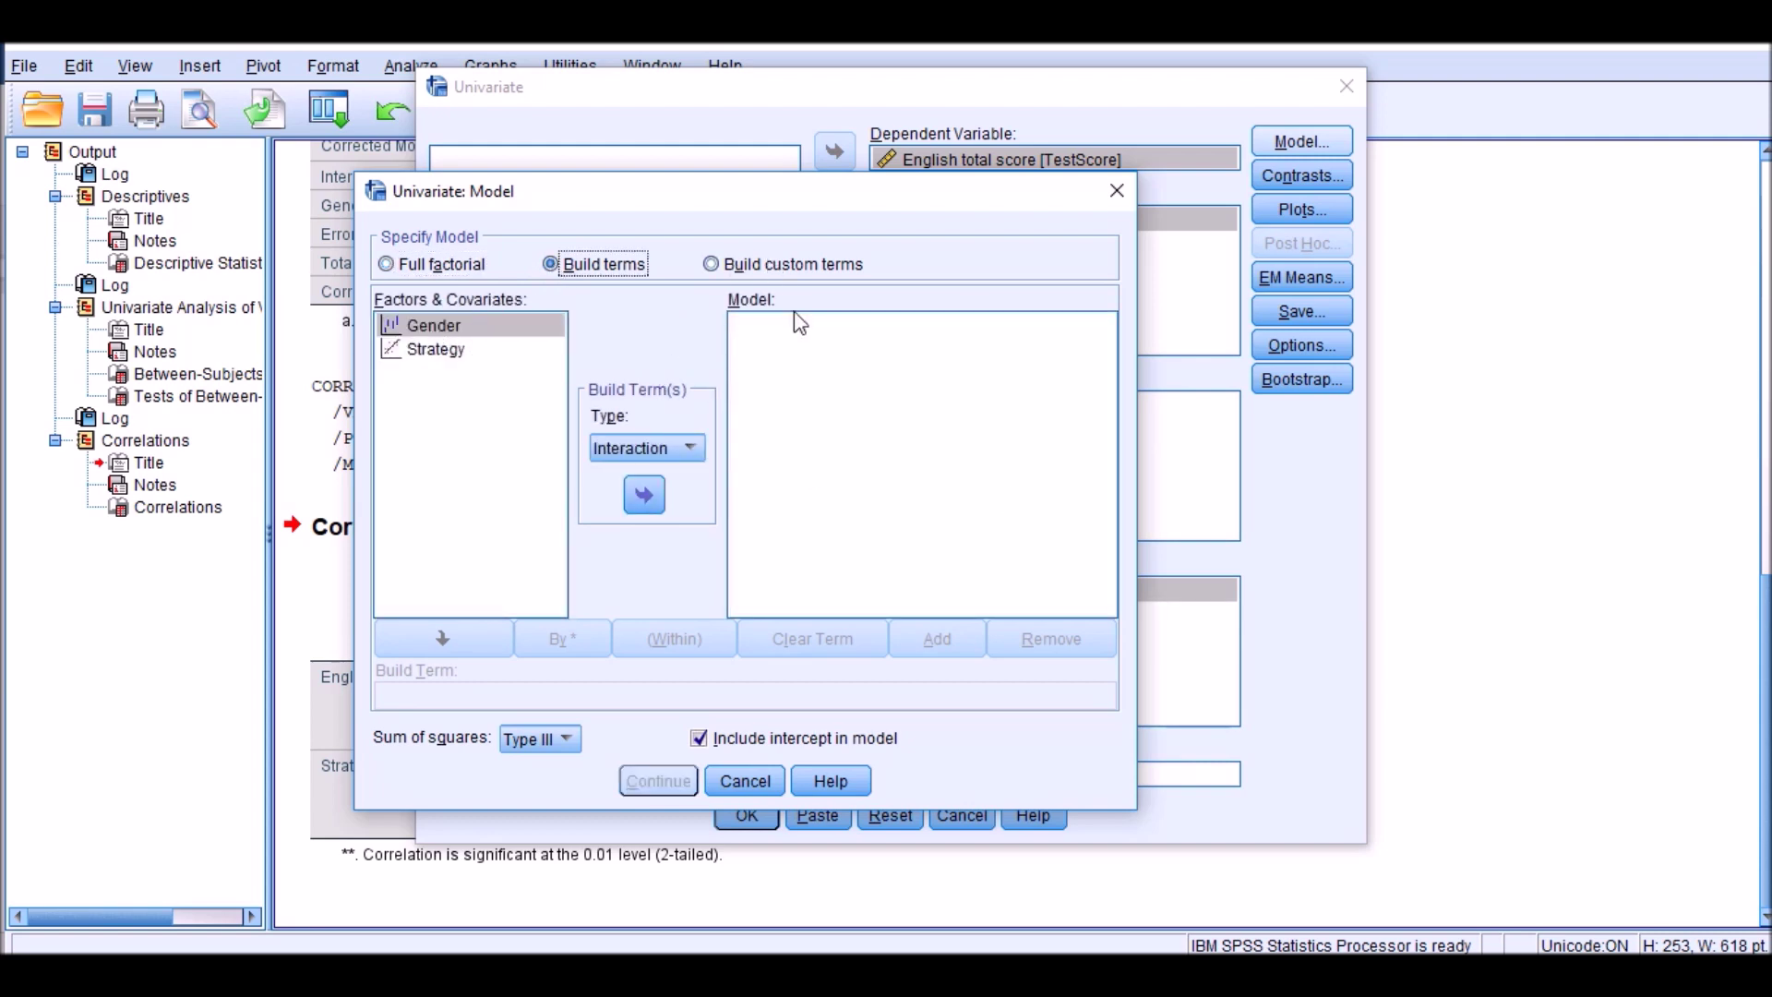
{"action": "left_click", "coordinate": [429, 328]}
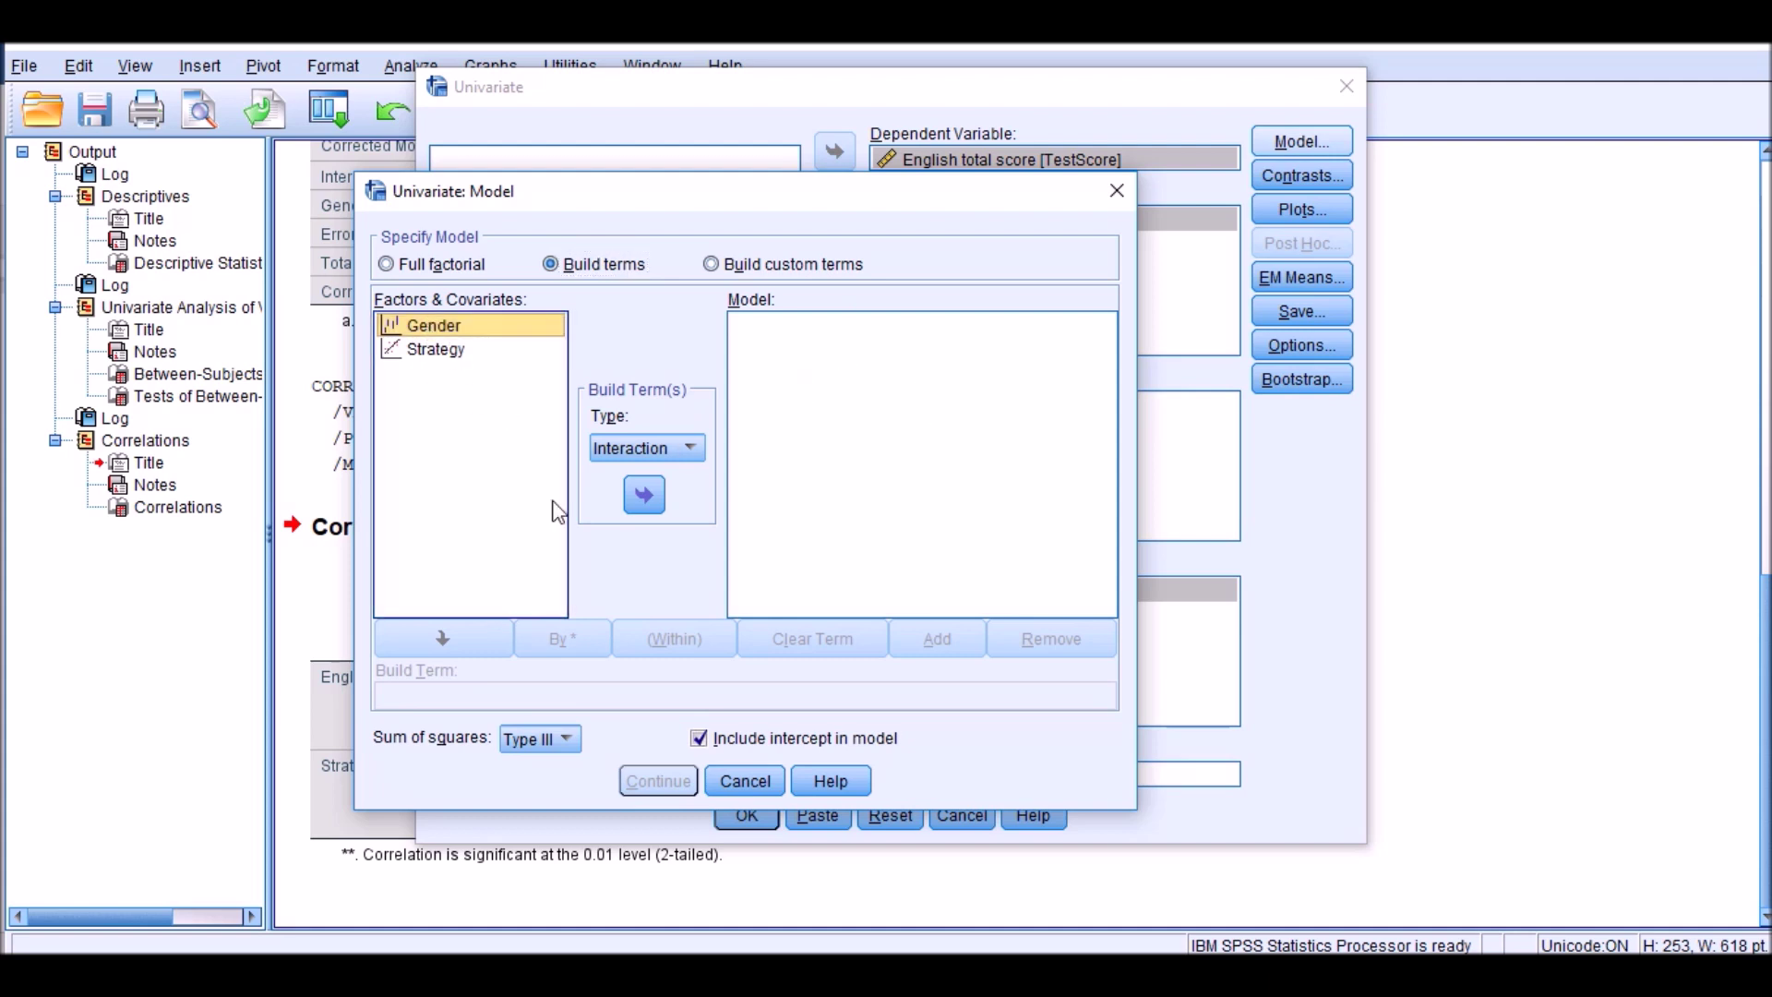
{"action": "left_click", "coordinate": [644, 498]}
{"action": "left_click", "coordinate": [429, 350]}
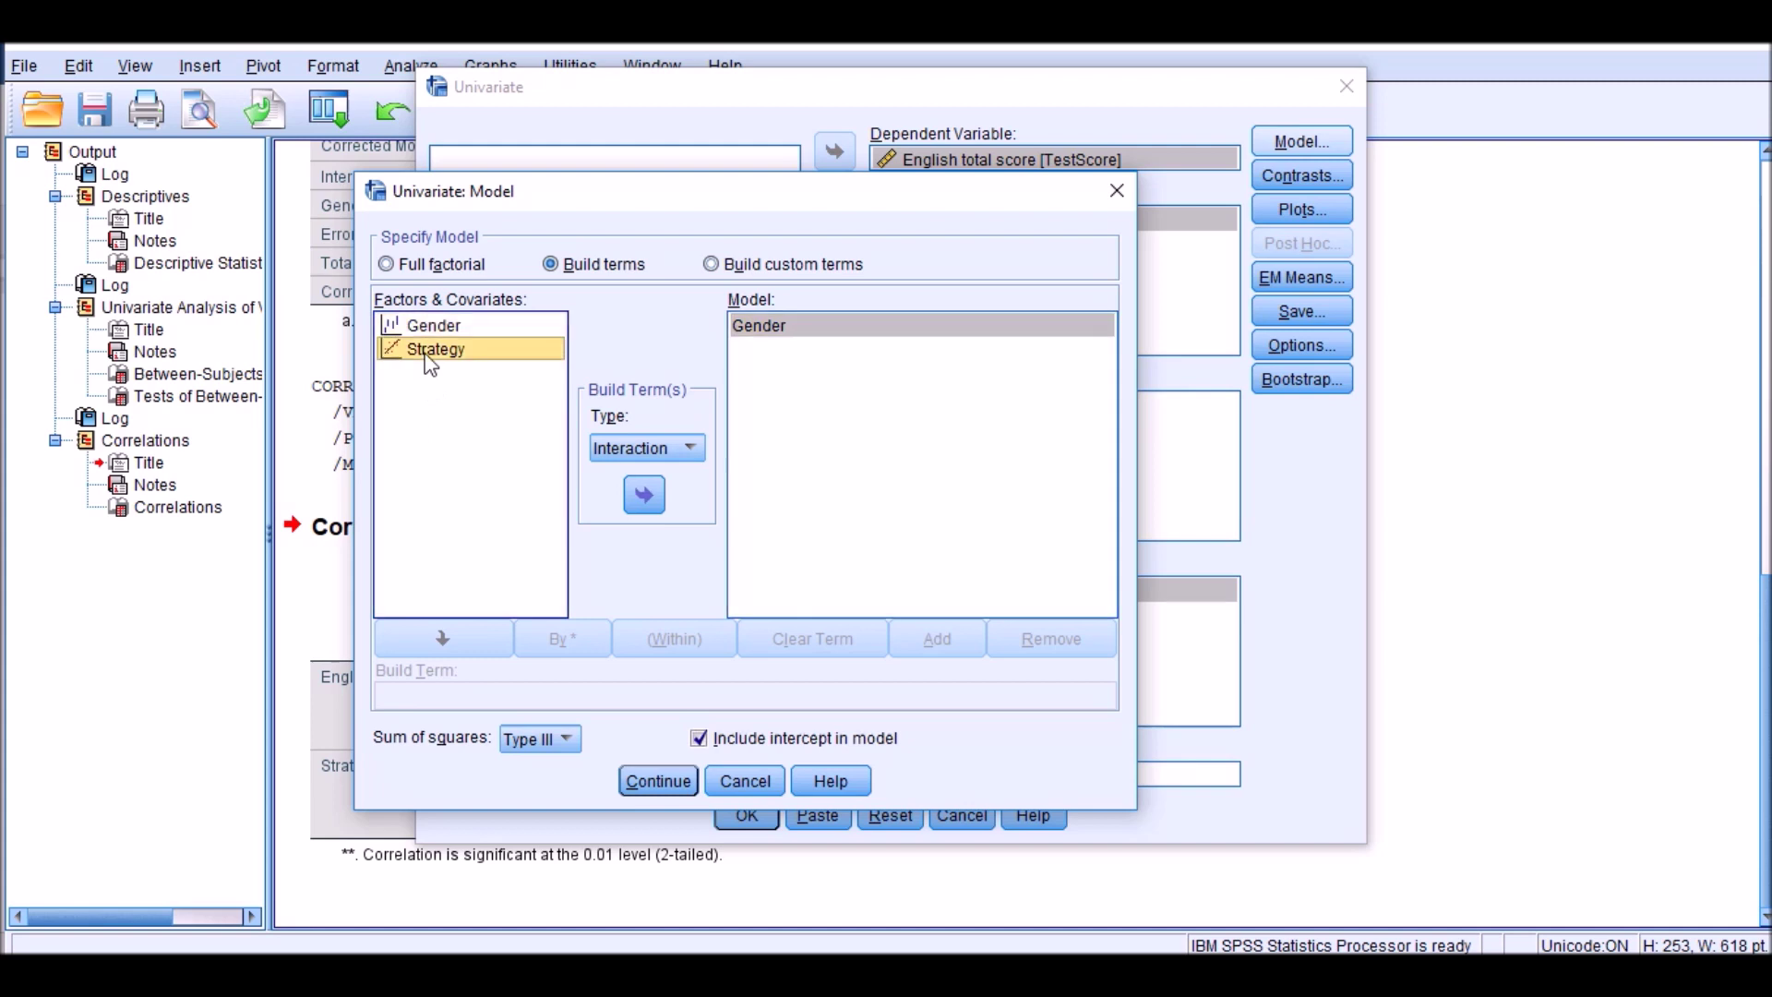
{"action": "left_click", "coordinate": [641, 502]}
{"action": "left_click", "coordinate": [459, 325]}
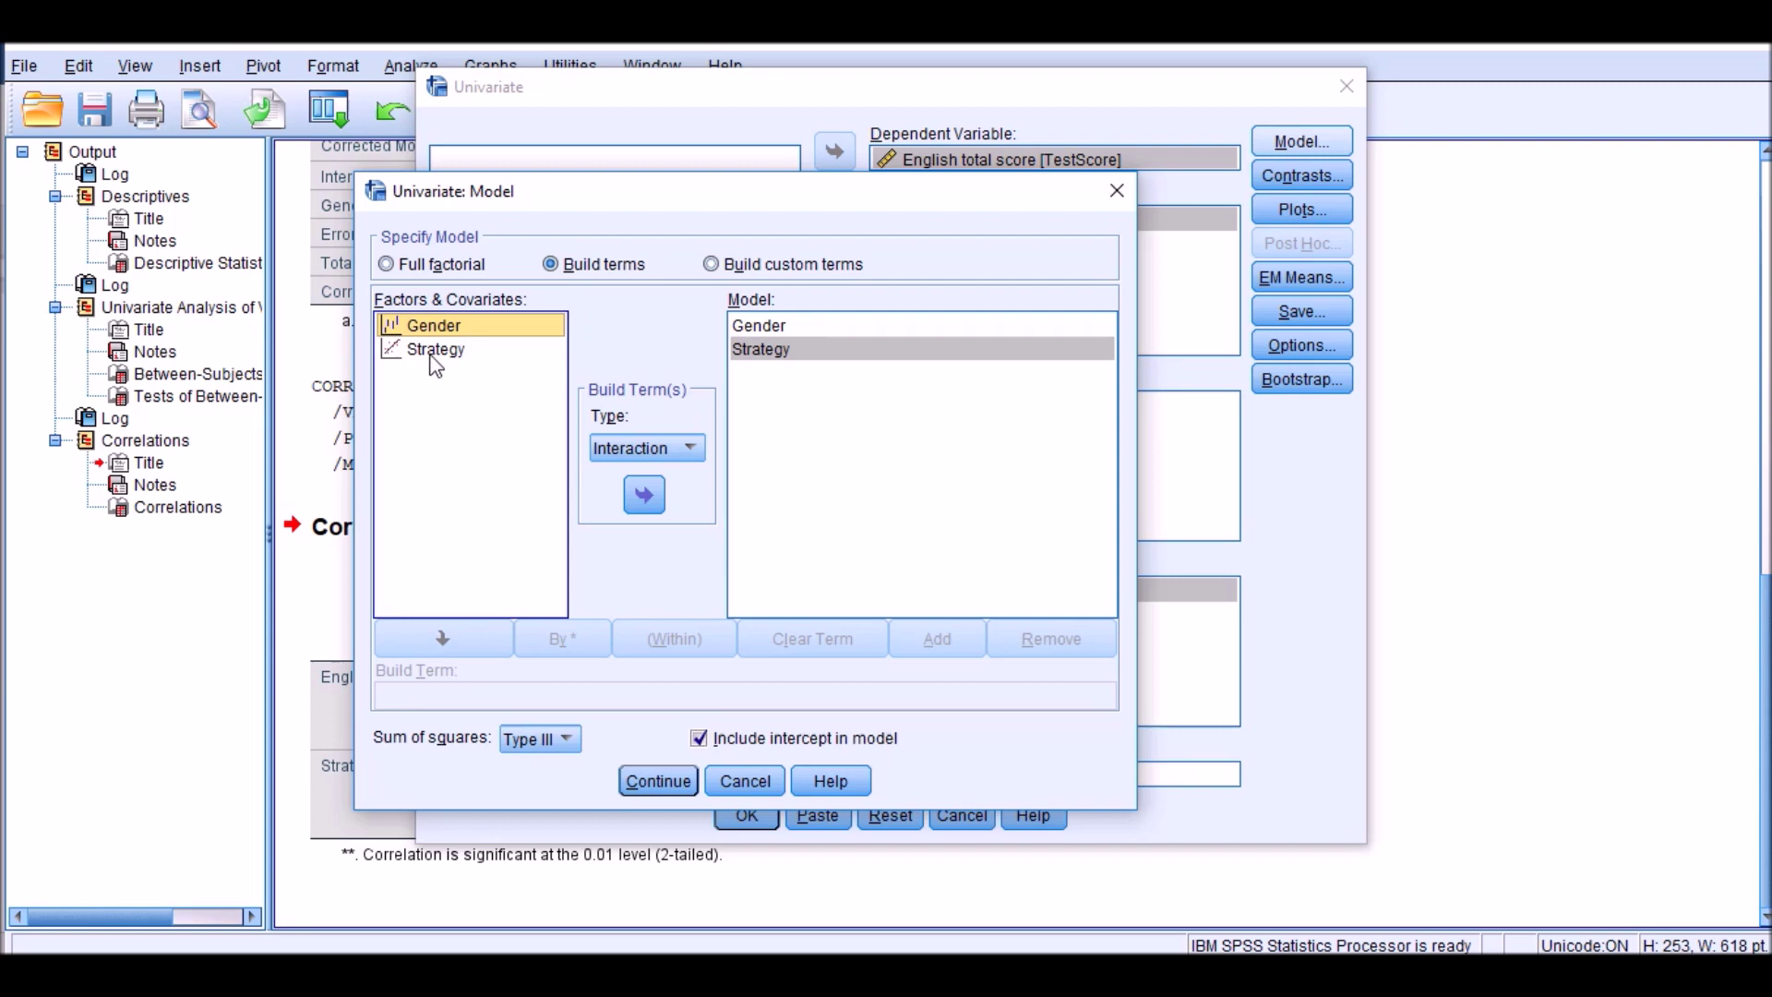
{"action": "left_click", "coordinate": [430, 352], "text": "ctrl"}
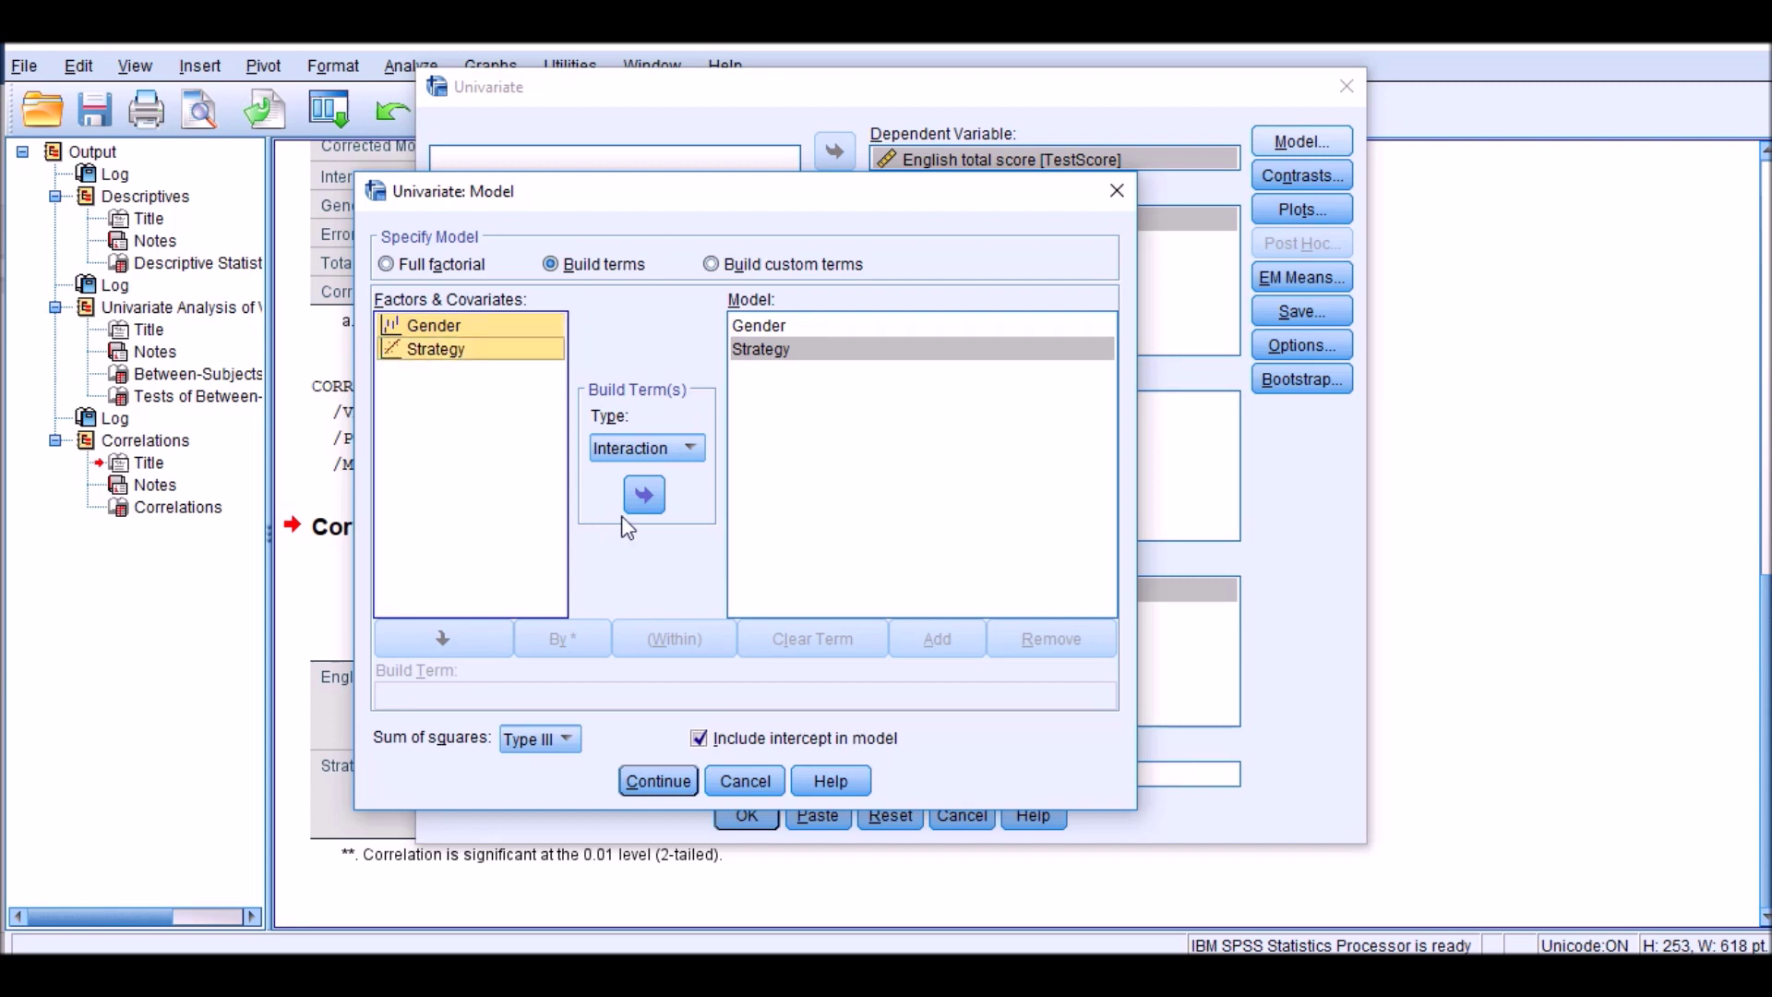
{"action": "left_click", "coordinate": [644, 497]}
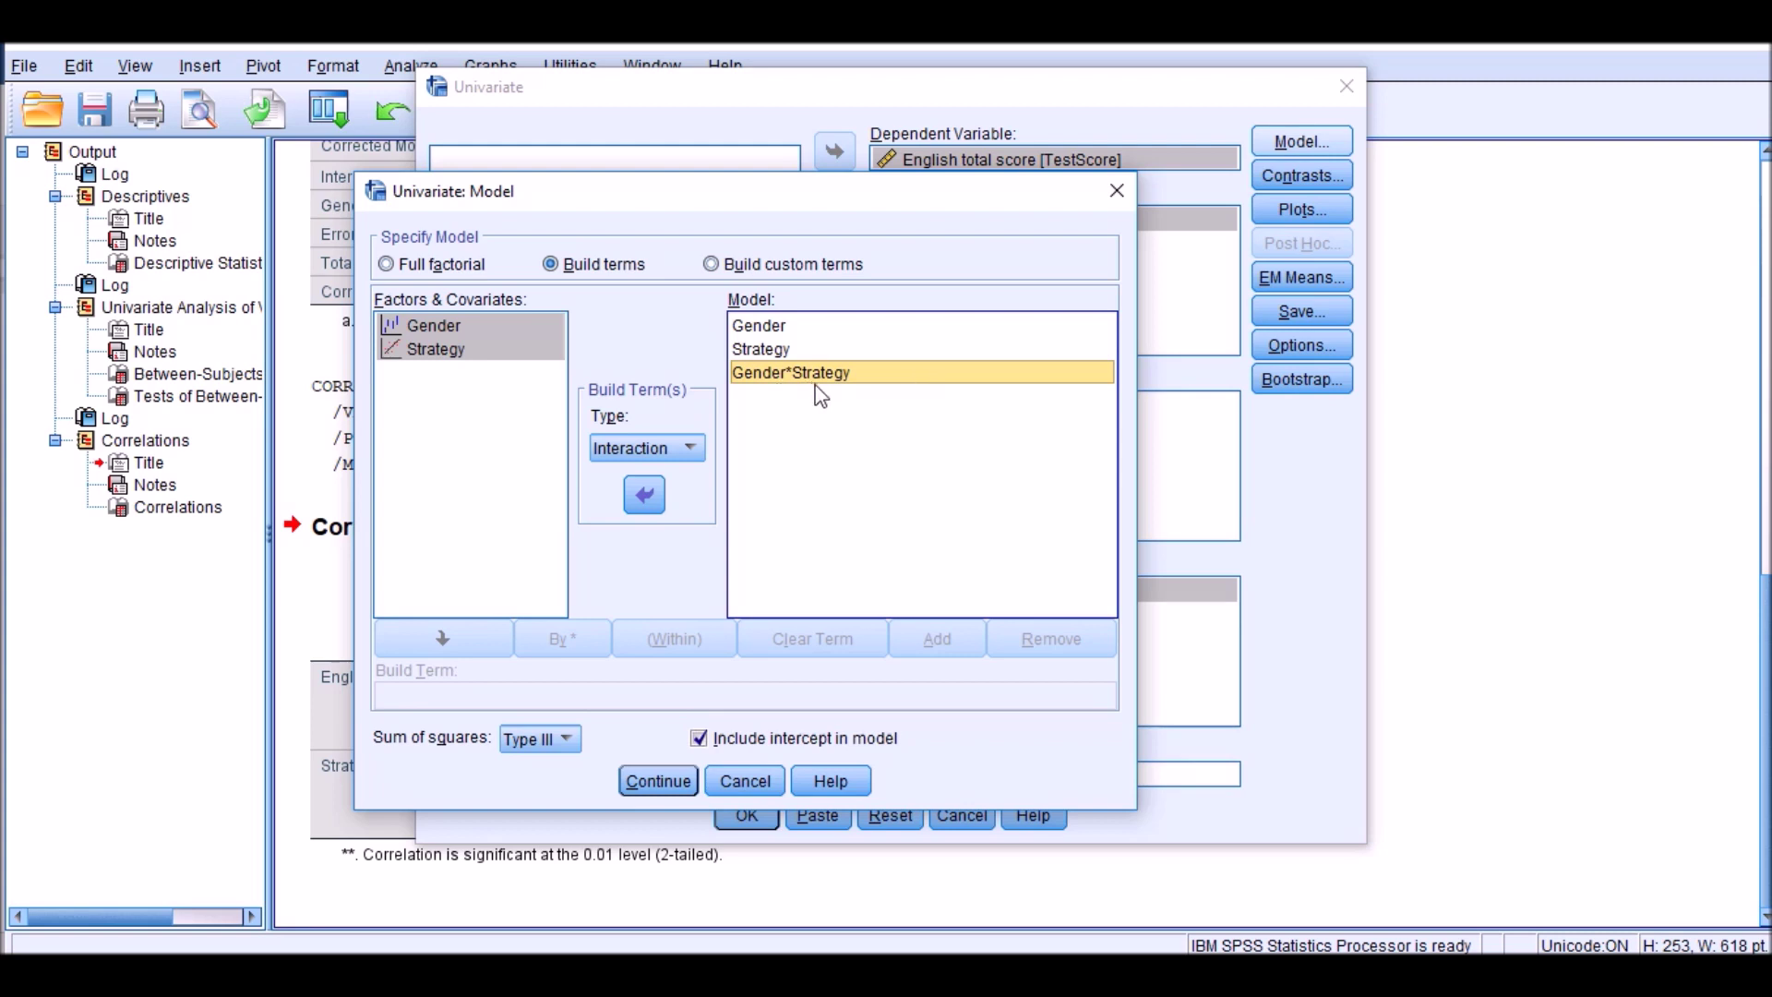
{"action": "left_click", "coordinate": [766, 399]}
{"action": "left_click", "coordinate": [650, 782]}
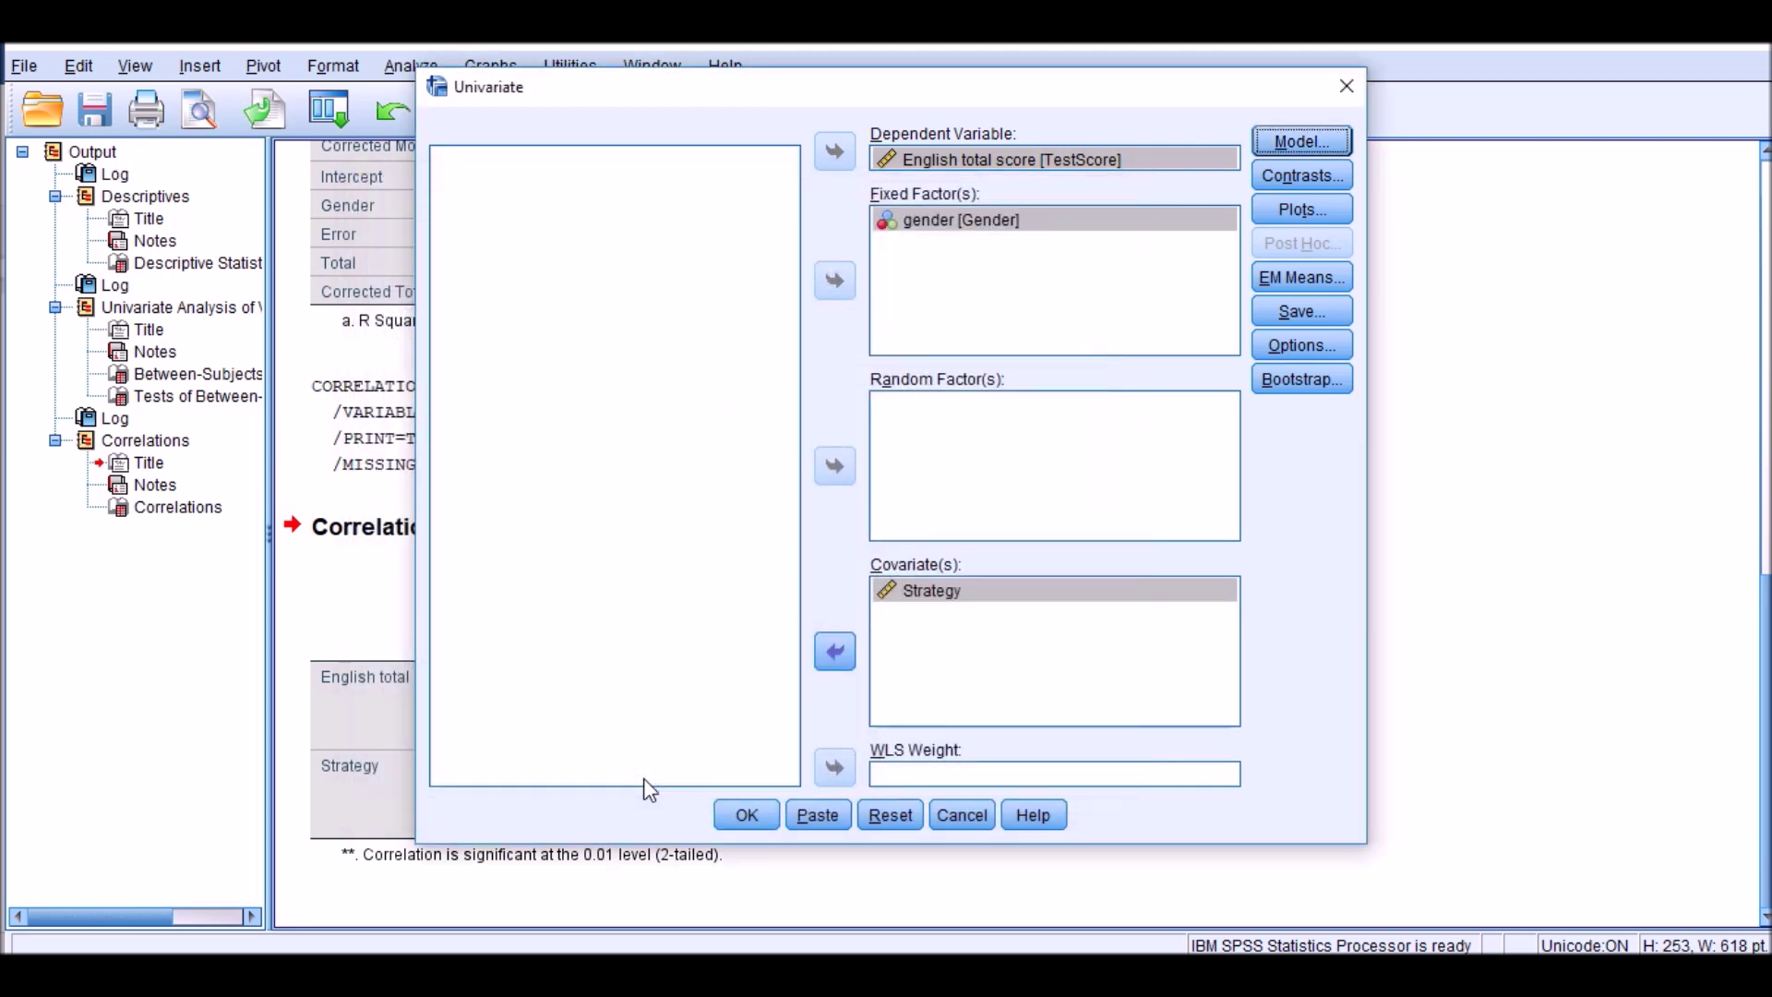